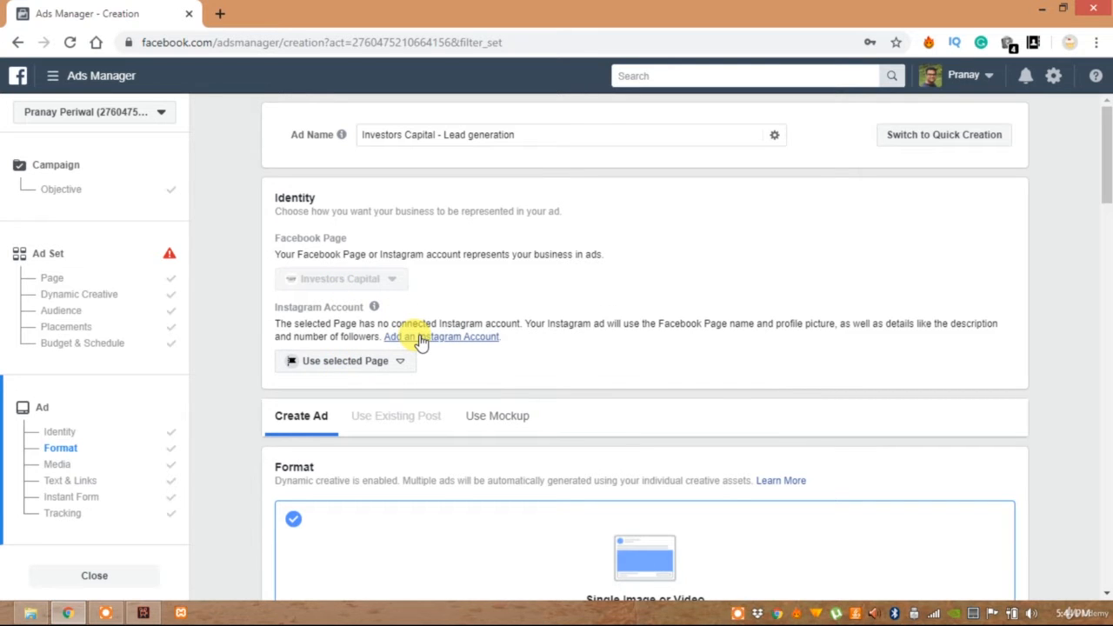
Review the existing-account and new-account options for connecting an Instagram account for advertising, and cancel without connecting one
left_click(420, 338)
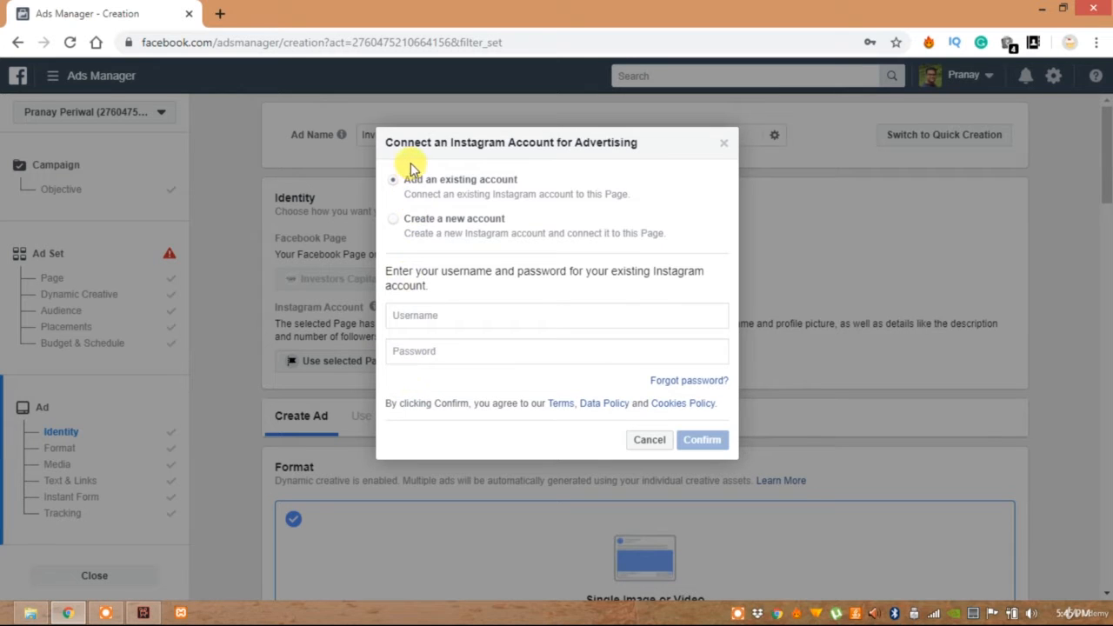
left_click(447, 306)
left_click(439, 354)
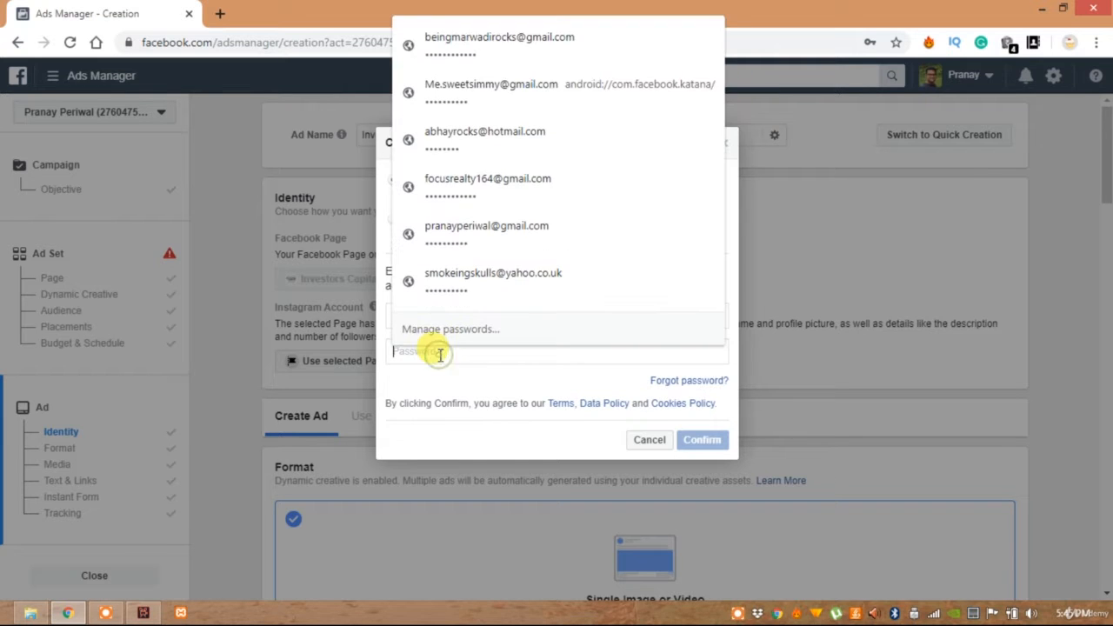
left_click(450, 384)
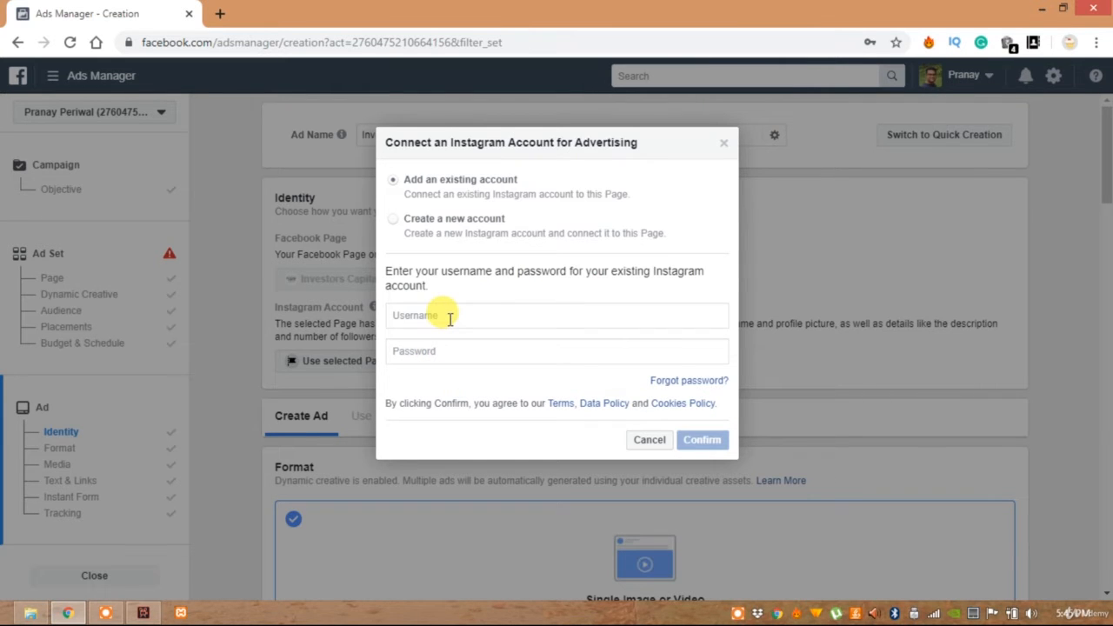
left_click(395, 220)
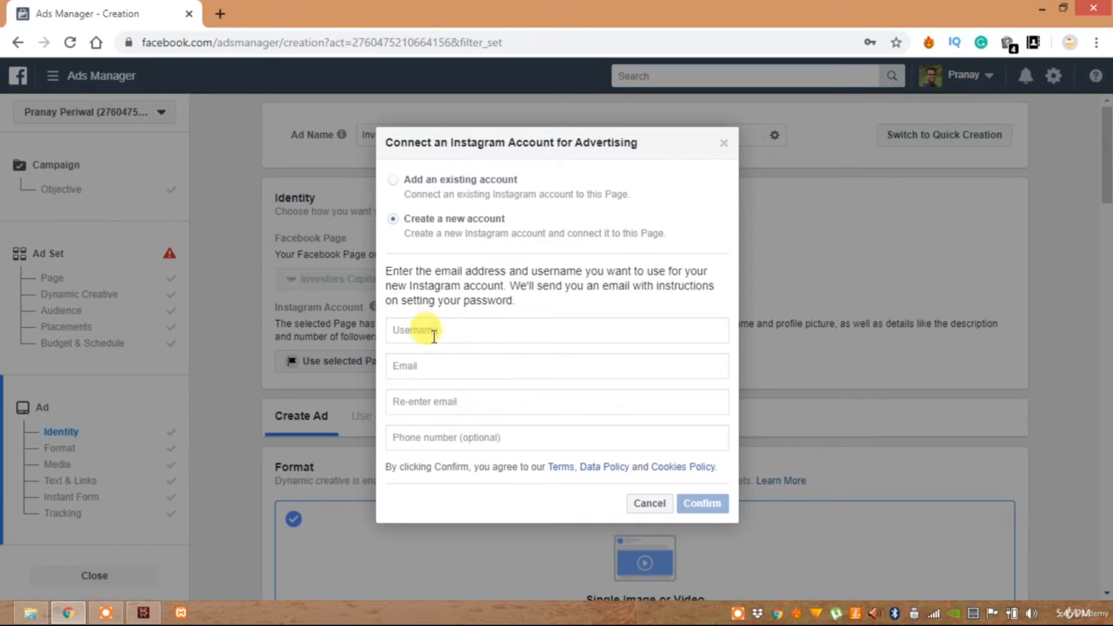
left_click(665, 504)
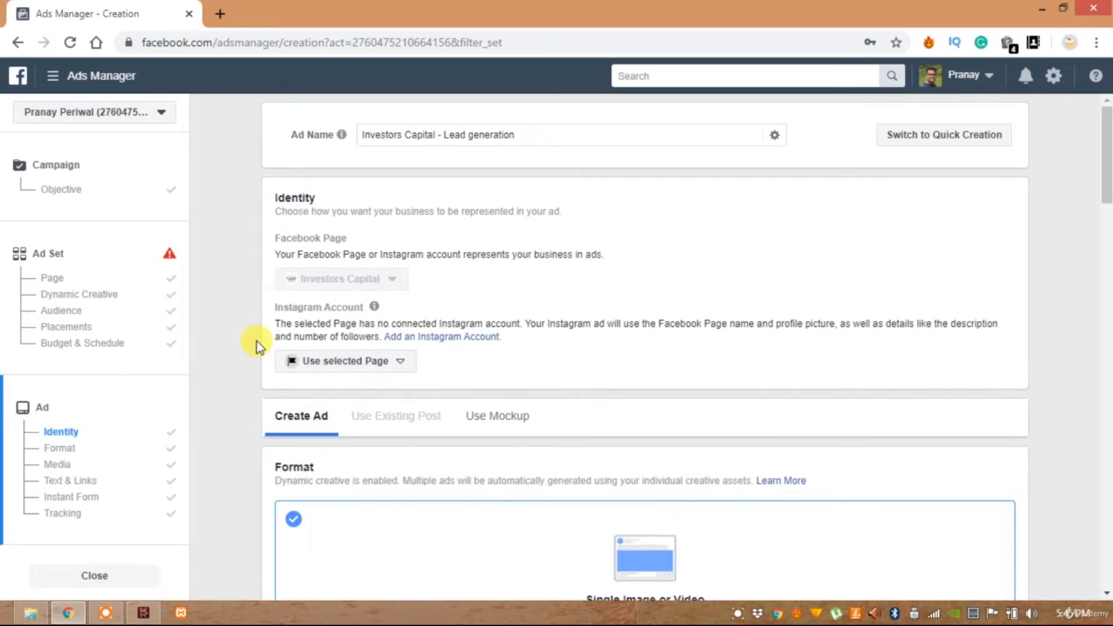
Review the ad's Format section, including the dynamic creative note and the Single Image or Video format
scroll(278, 339, "down", 3)
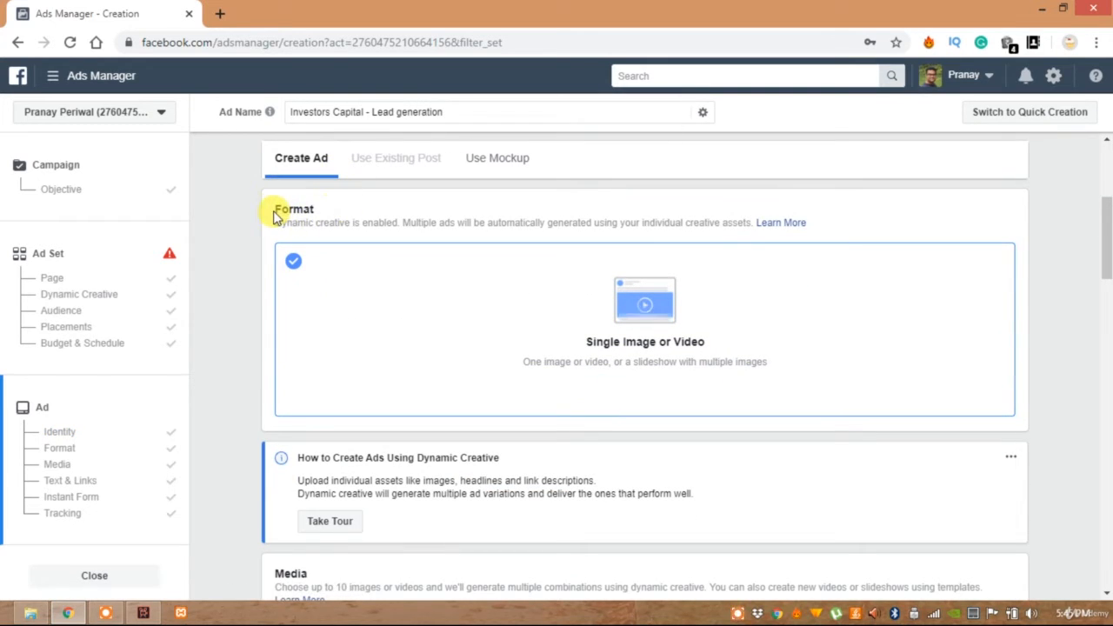
double_click(276, 210)
left_click(275, 226)
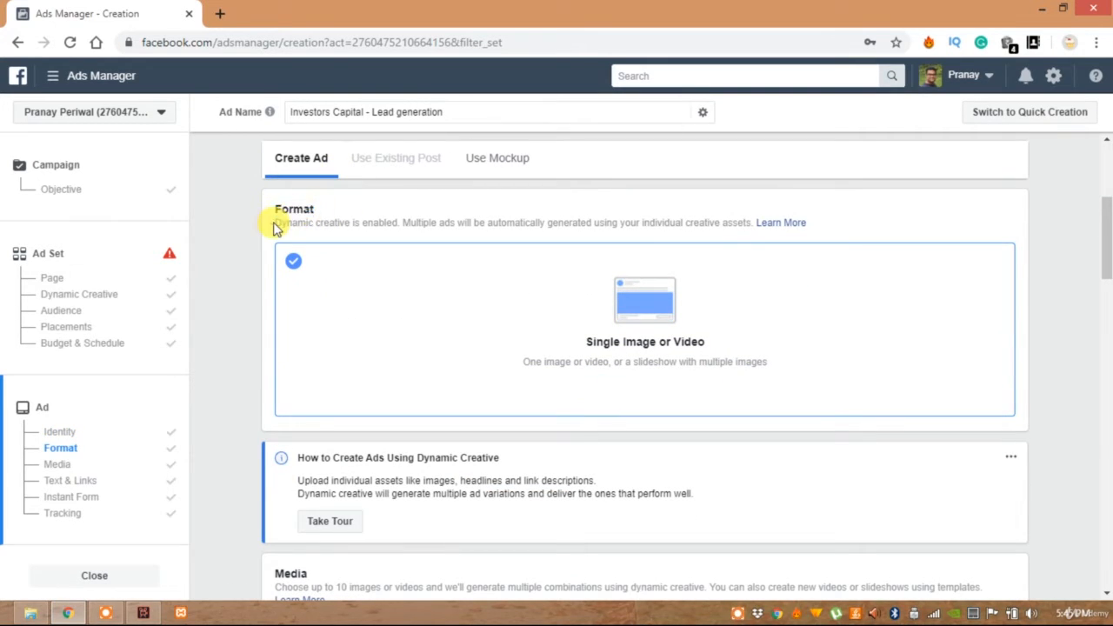
left_click_drag(275, 224, 397, 223)
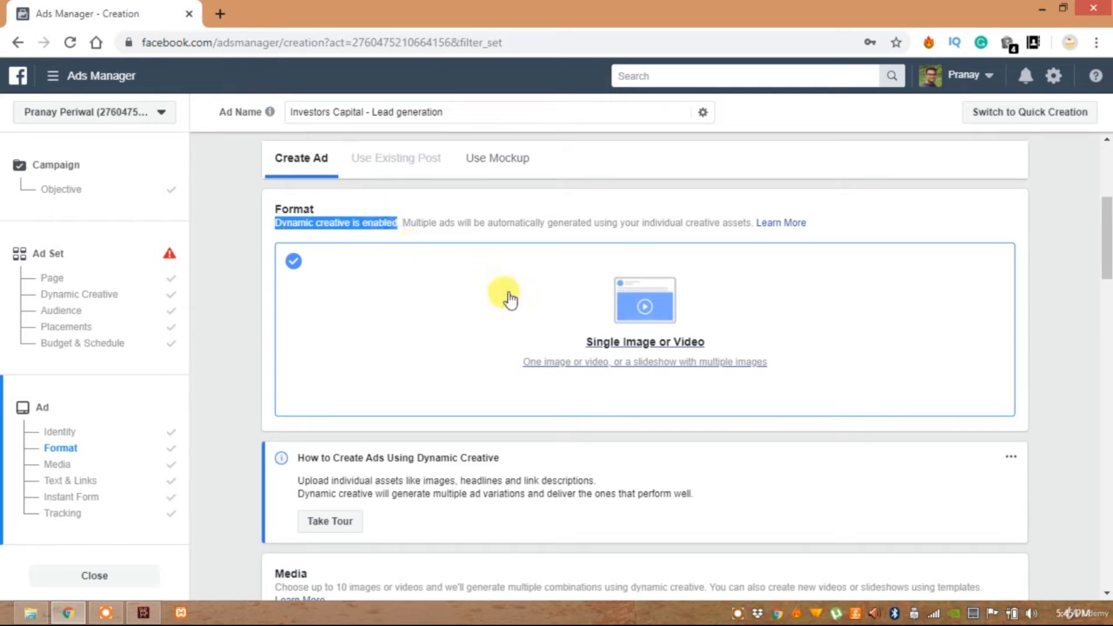
left_click(738, 389)
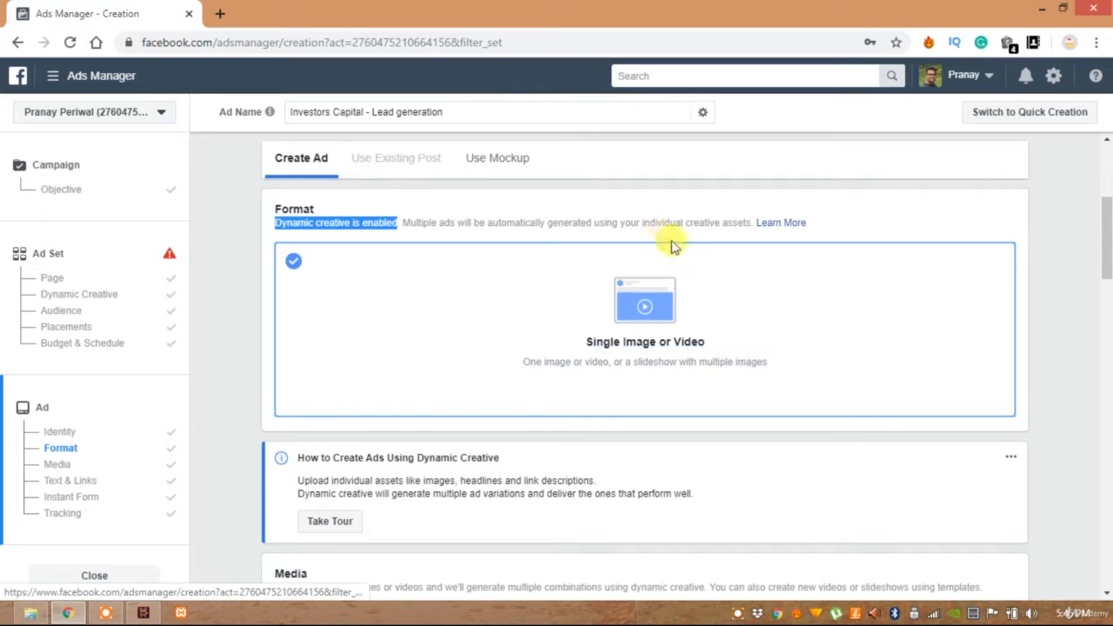
Add all six account images other than the 1920 × 1092 "untitled" one to the ad's media, and check the image count
scroll(379, 323, "down", 2)
scroll(380, 322, "down", 2)
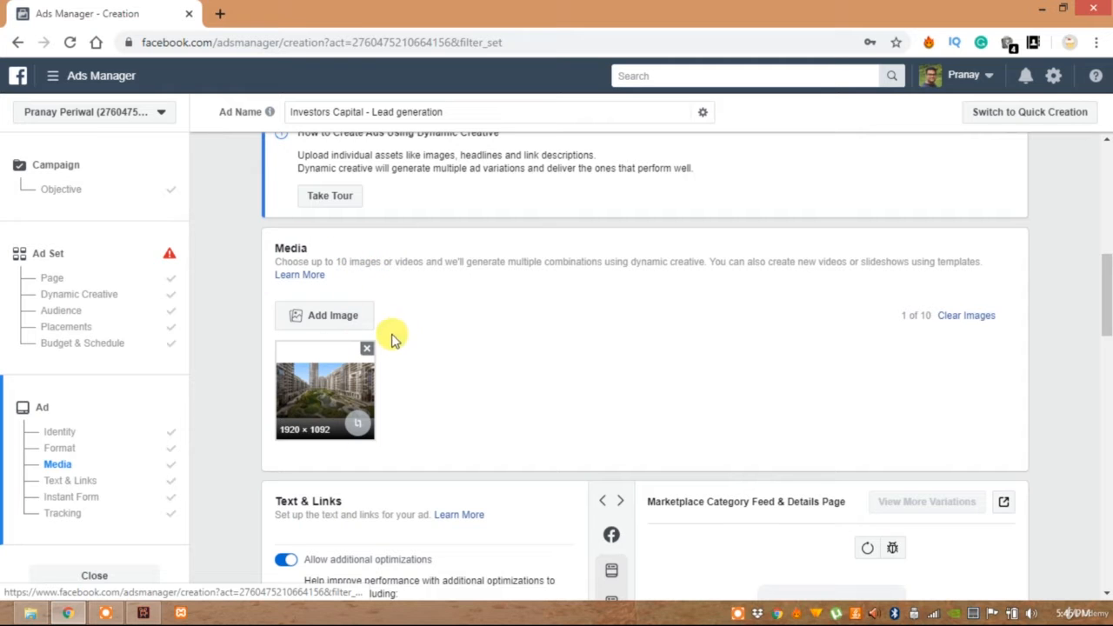
left_click(315, 323)
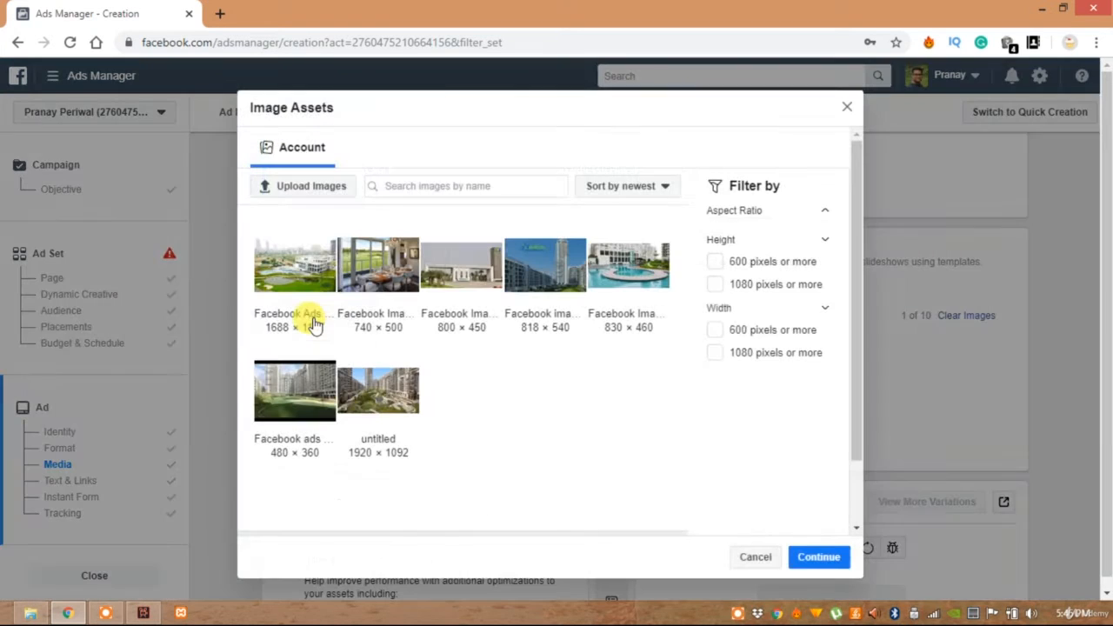
left_click(300, 258)
left_click(376, 263)
left_click(459, 257)
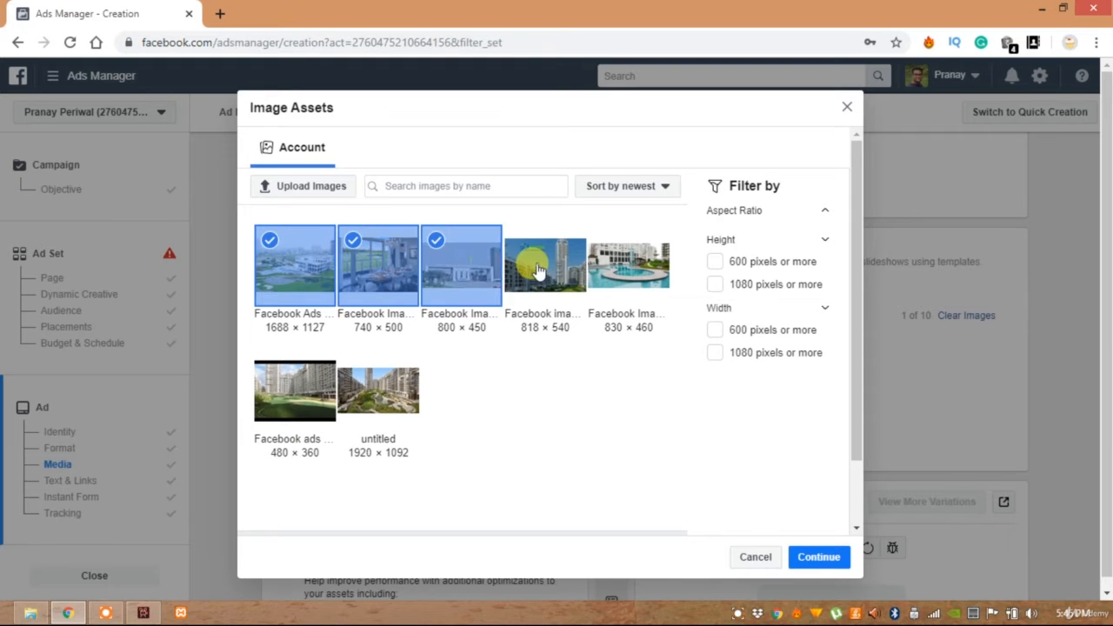
left_click(537, 270)
left_click(590, 260)
left_click(366, 385)
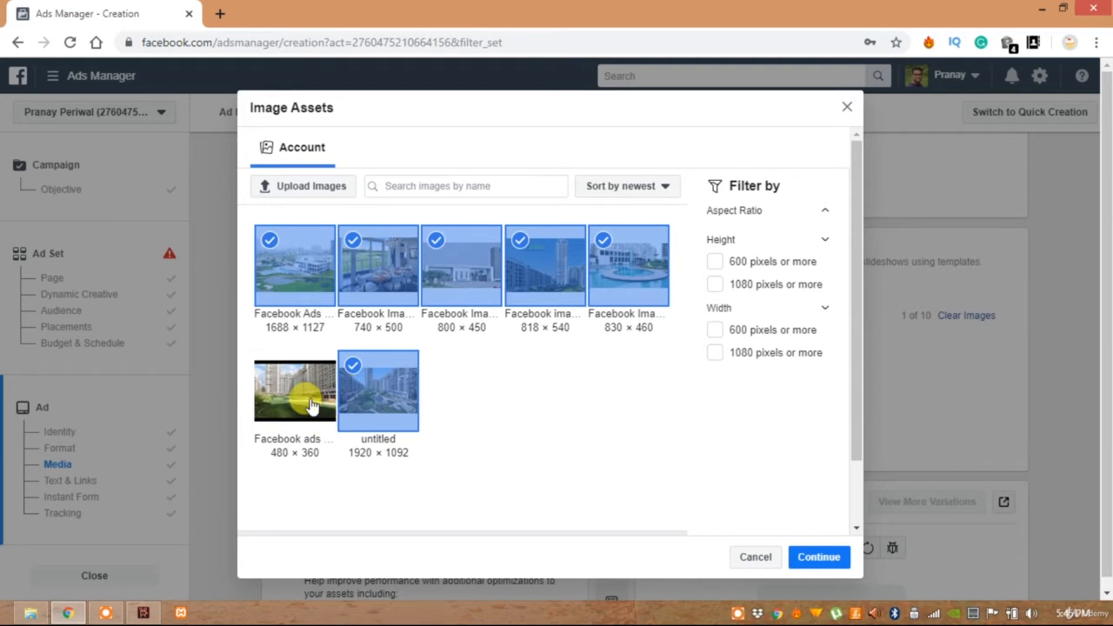
left_click(311, 406)
left_click(368, 381)
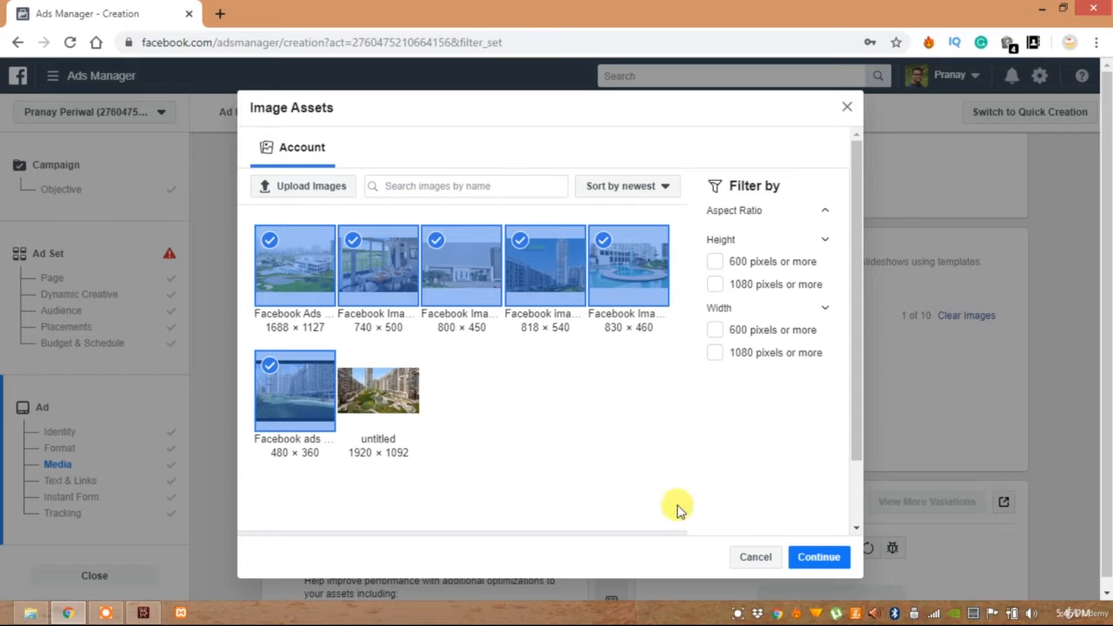
left_click(808, 561)
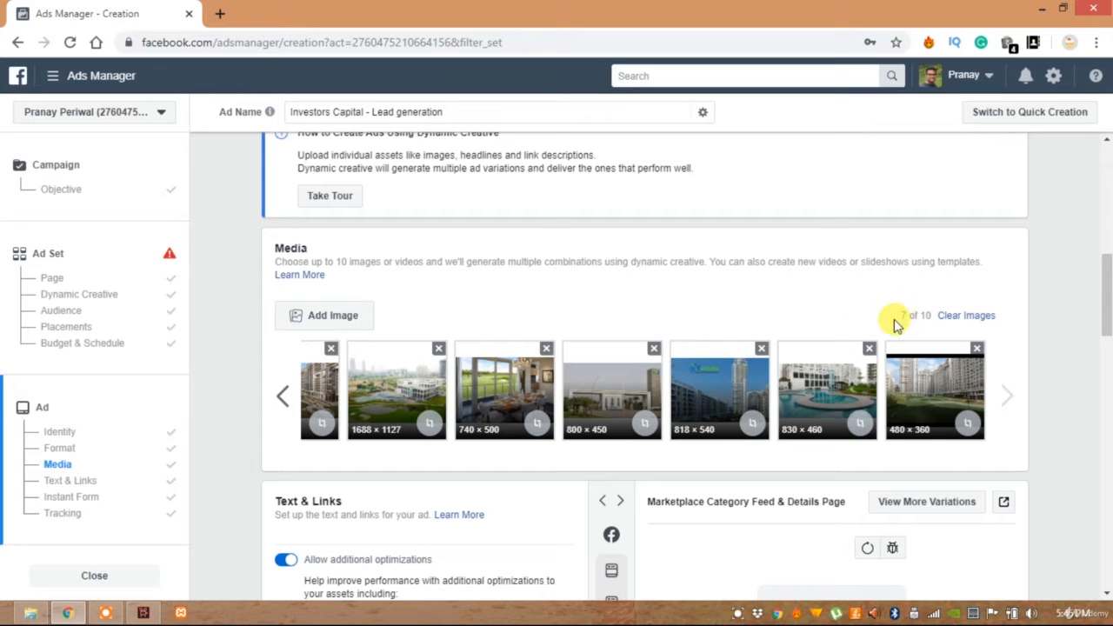
left_click_drag(897, 317, 930, 318)
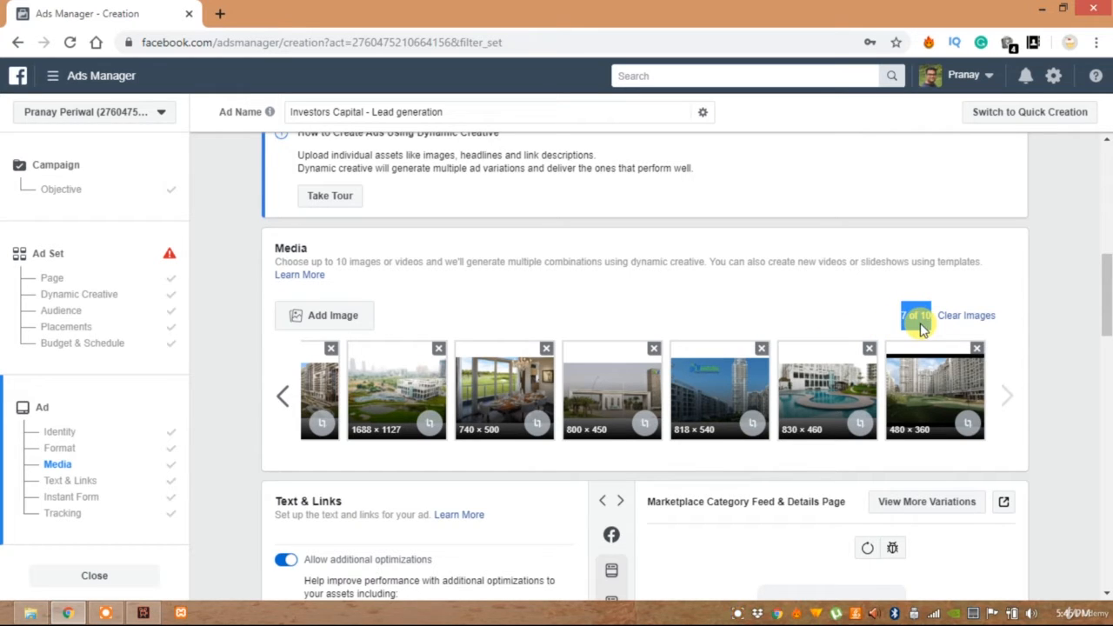
left_click(832, 304)
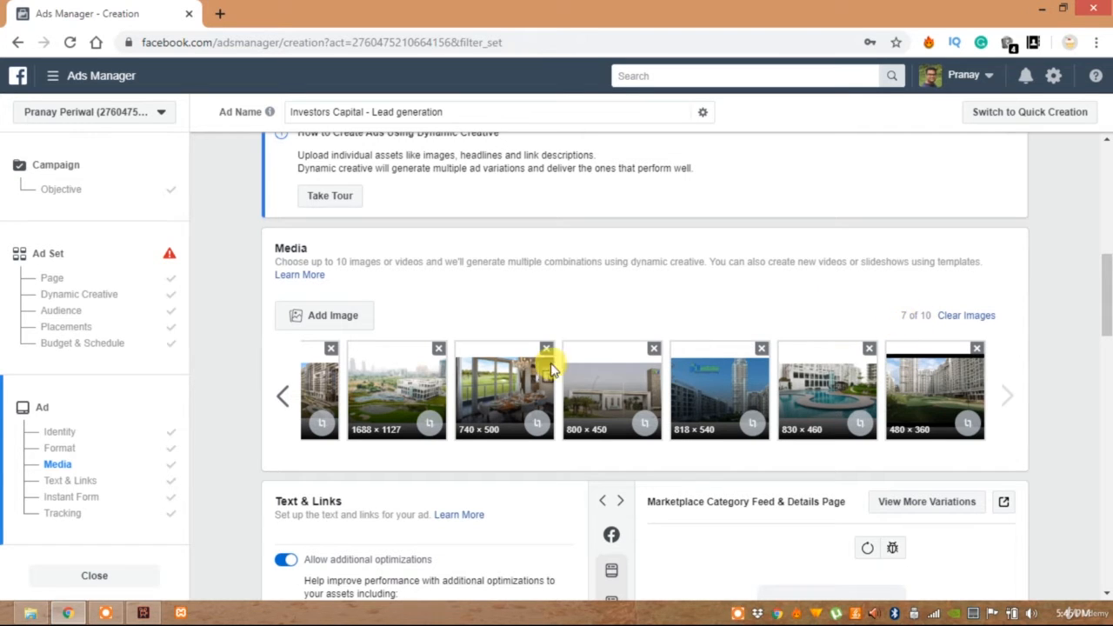
Examine the Text & Links section and preview the ad in the Mobile News Feed, Desktop News Feed and Instant Articles placements
scroll(535, 305, "down", 4)
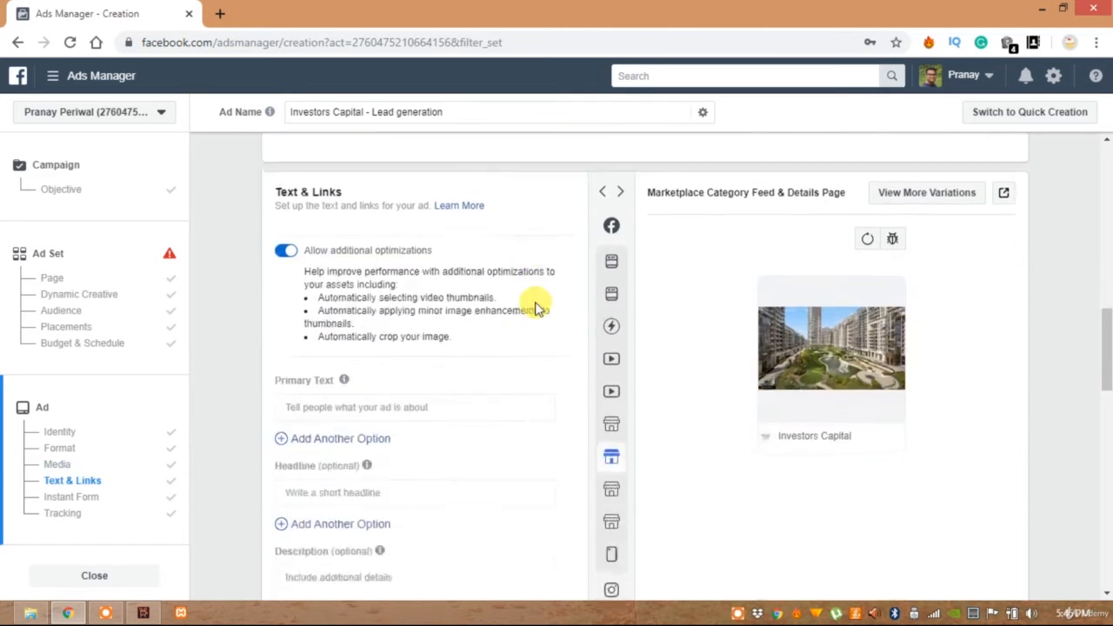
left_click_drag(271, 179, 371, 185)
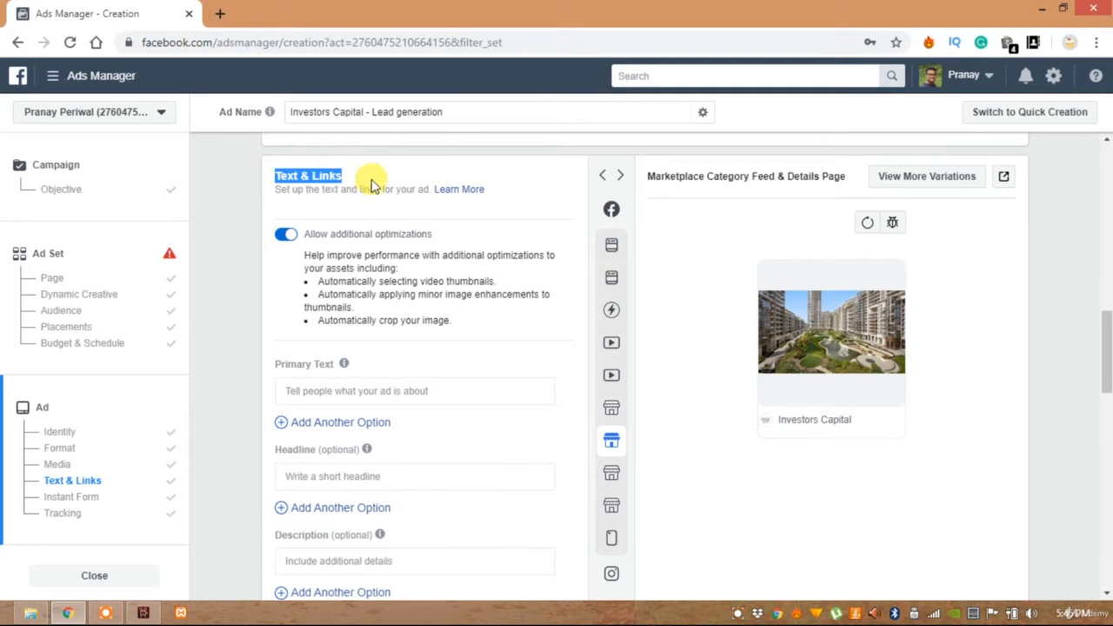
scroll(379, 185, "down", 1)
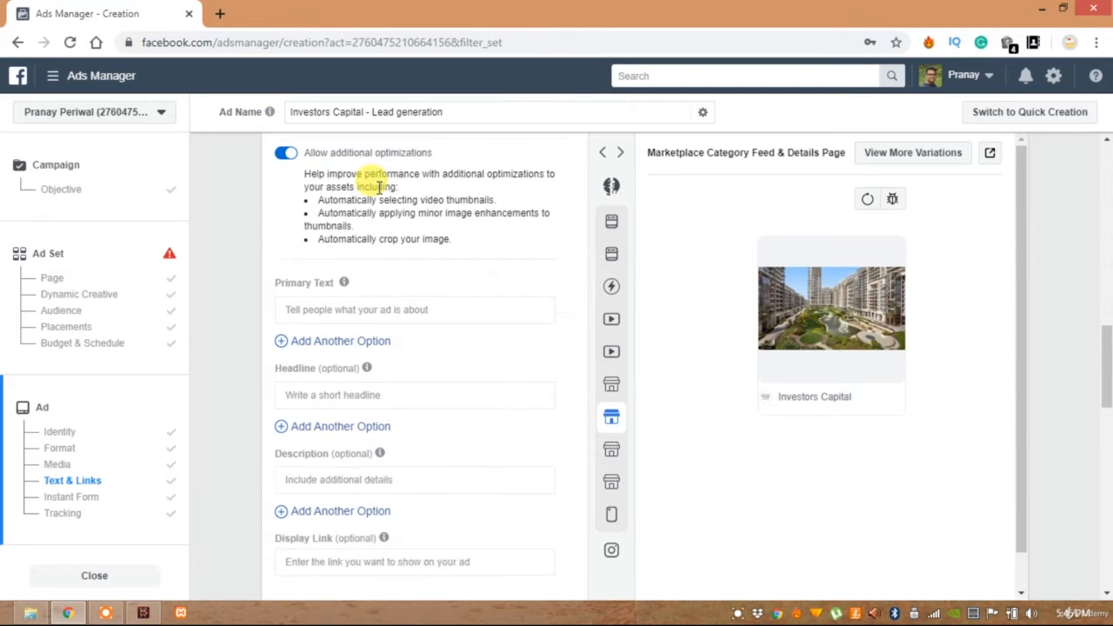
scroll(379, 185, "up", 1)
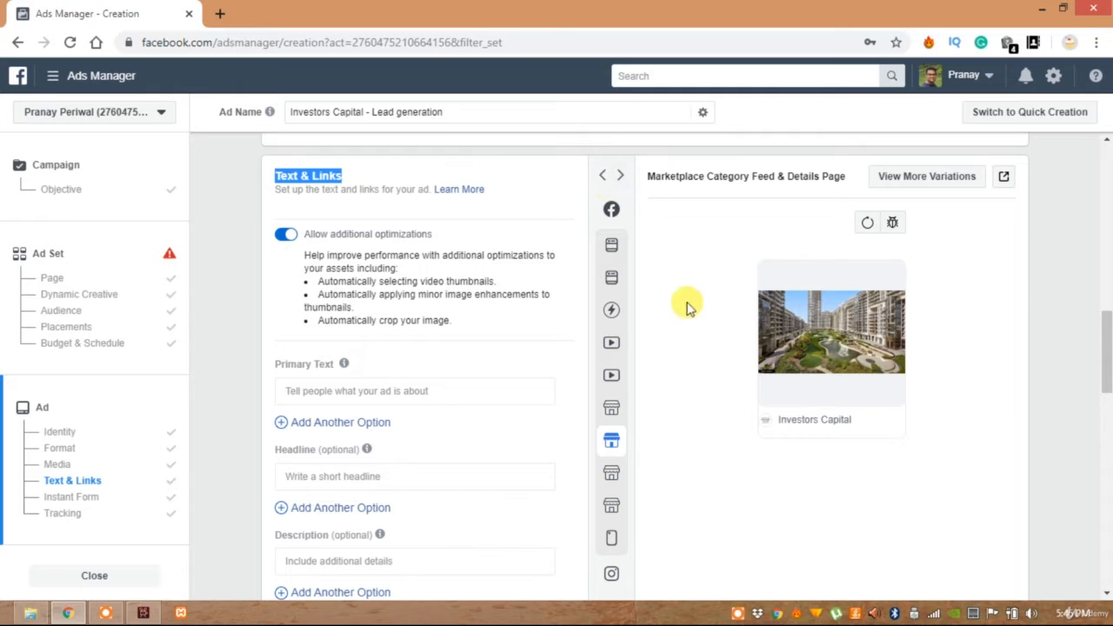
left_click(630, 252)
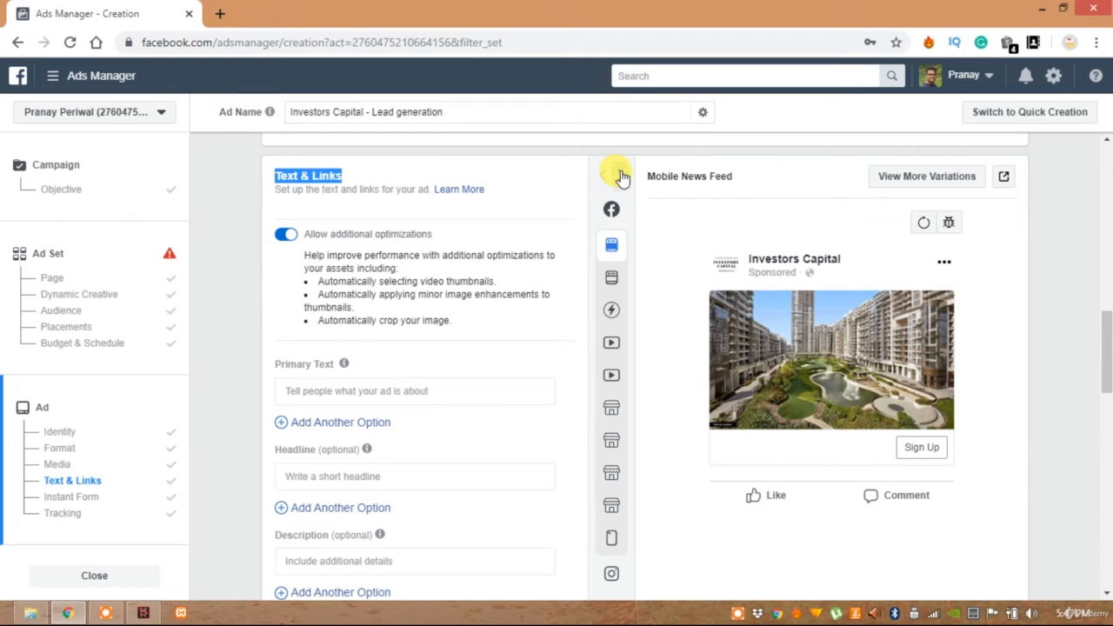
left_click(620, 176)
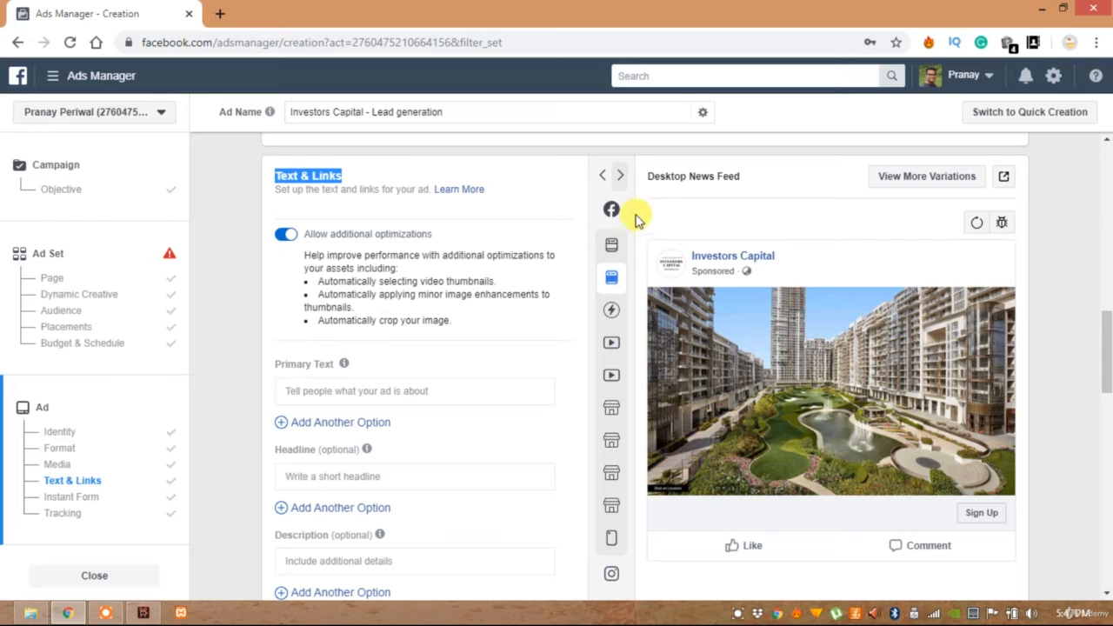
left_click(621, 177)
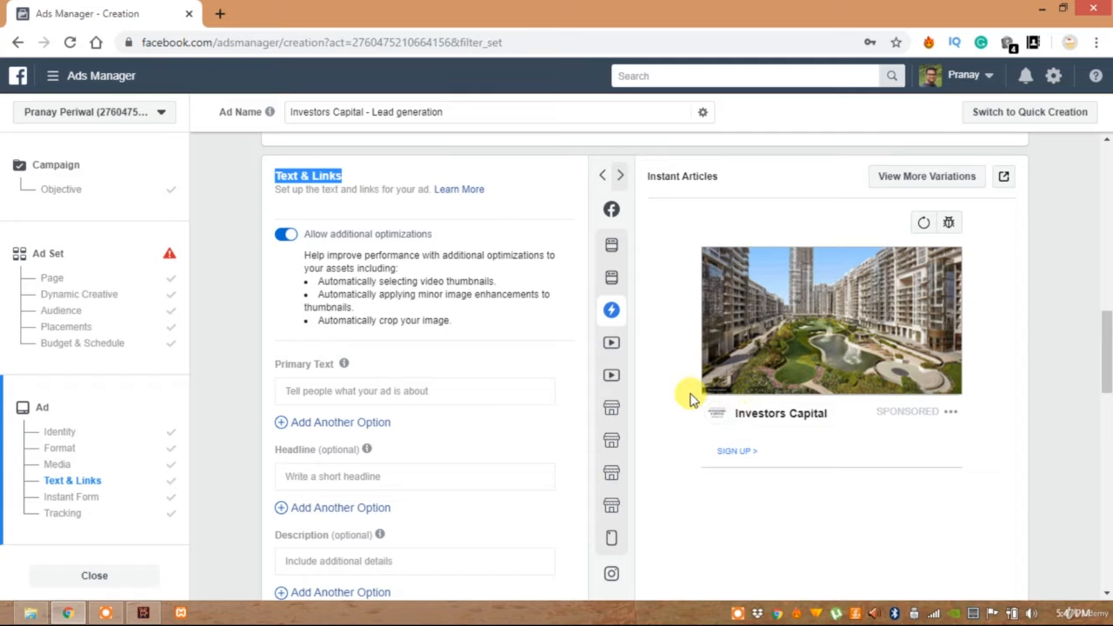
left_click(600, 176)
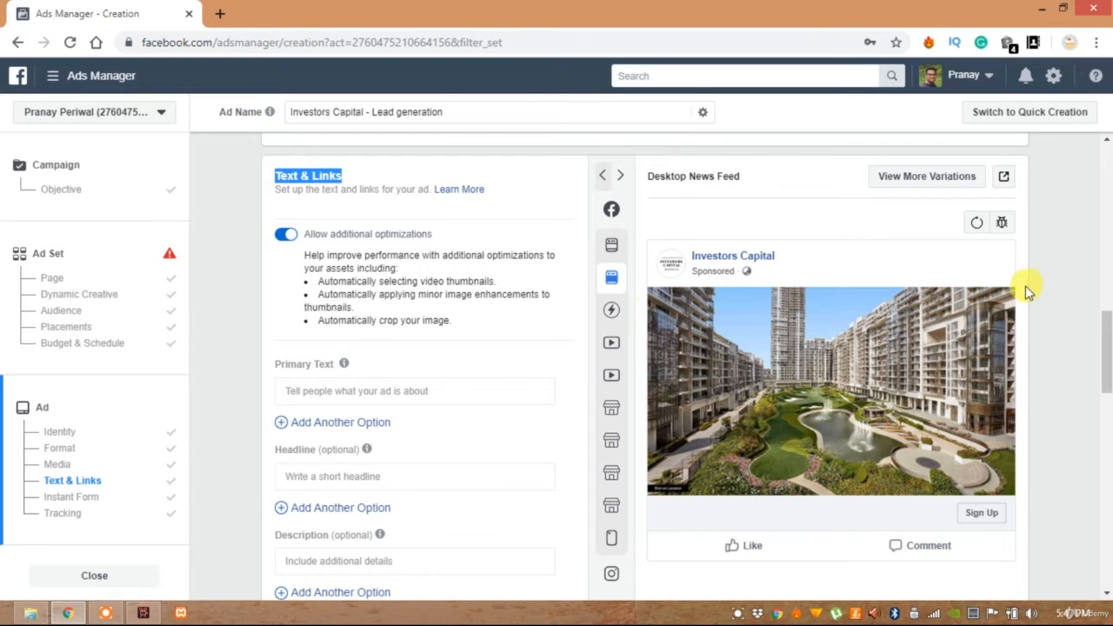
left_click(656, 295)
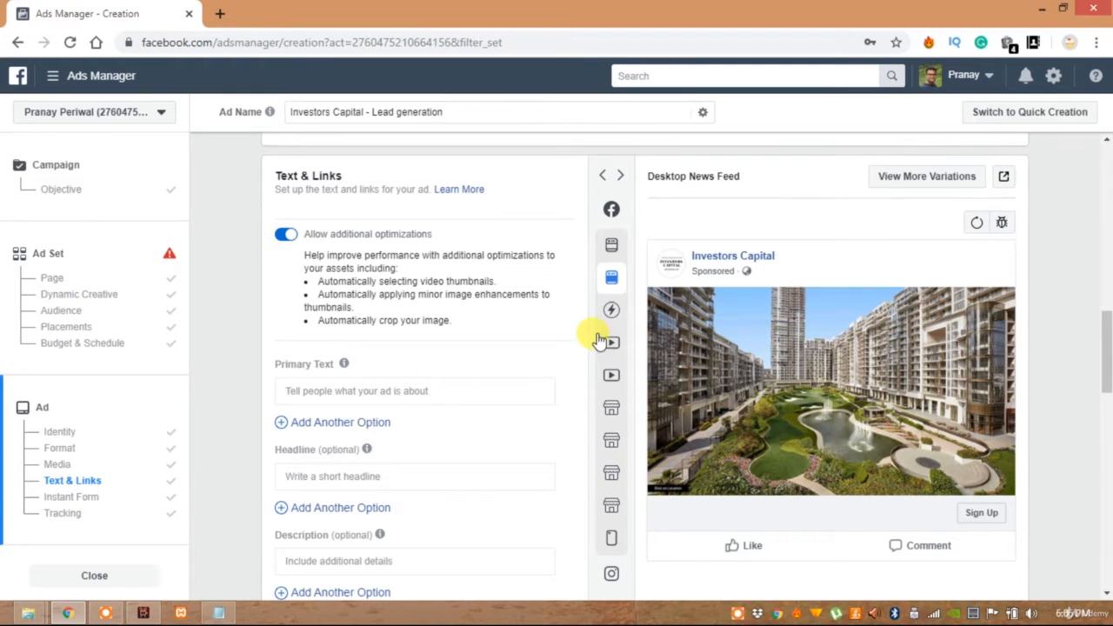
Preview the ad as Mobile News Feed and enter "Golf Estate" as its primary text
mouse_move(597, 339)
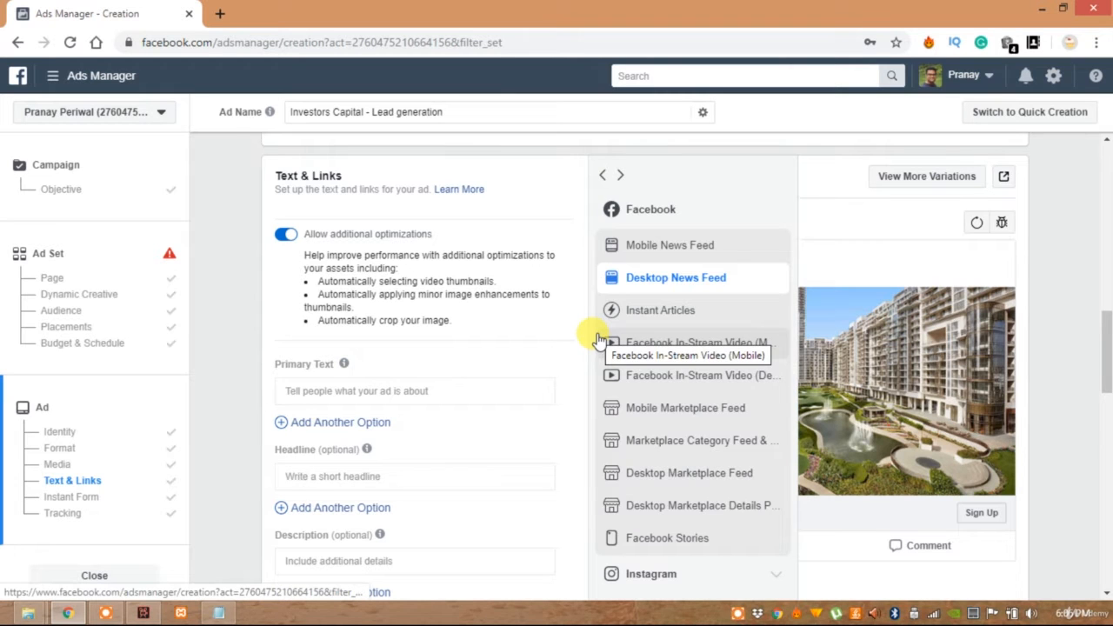
scroll(374, 348, "down", 1)
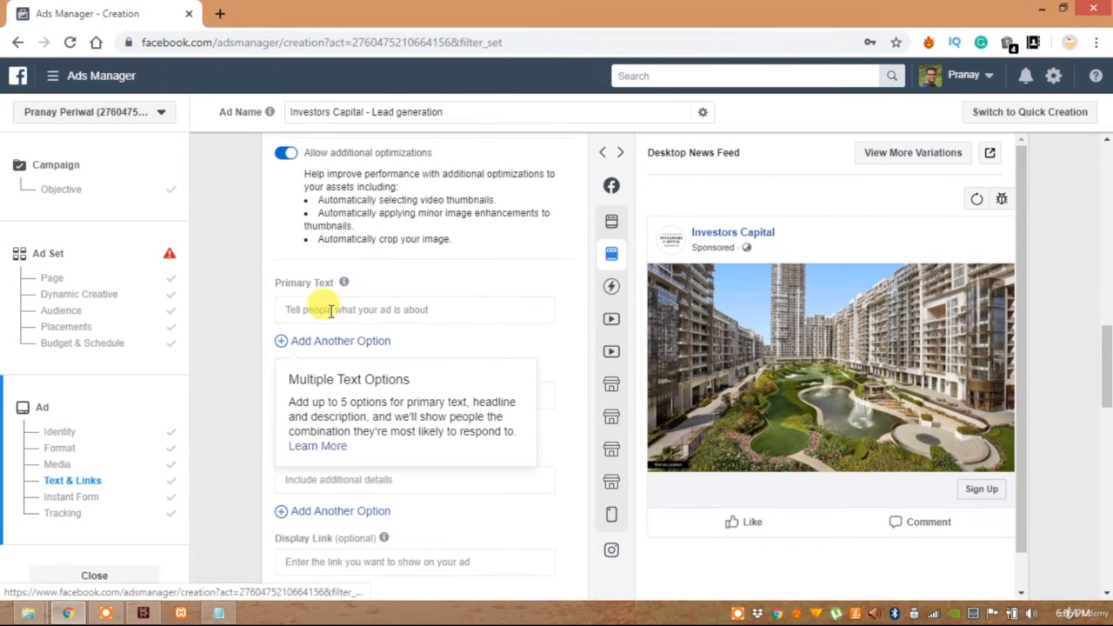
left_click(330, 308)
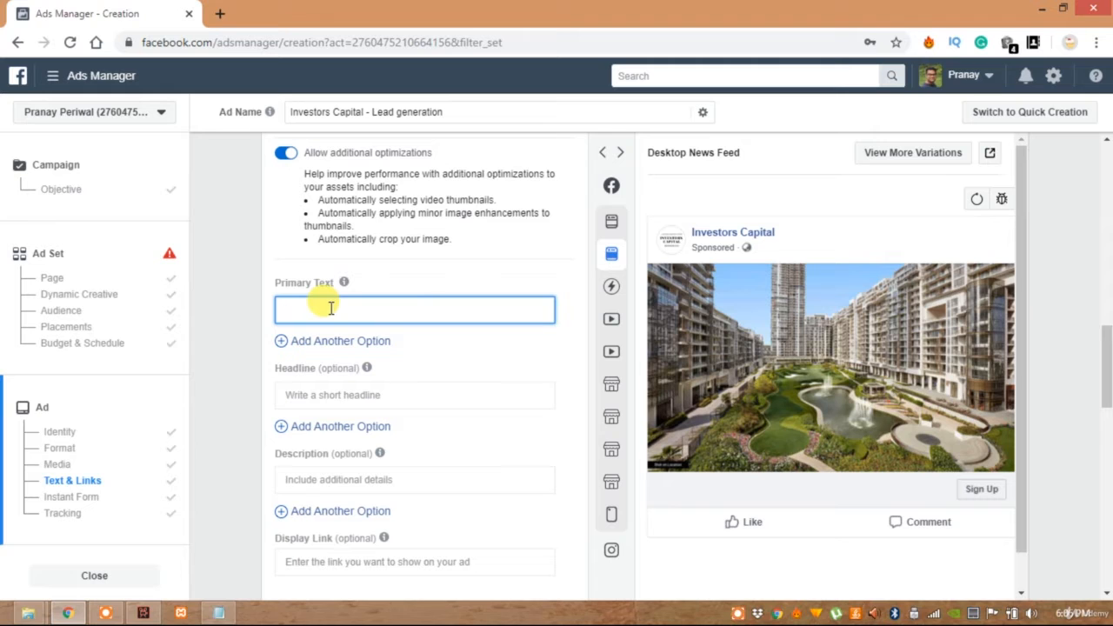
mouse_move(611, 189)
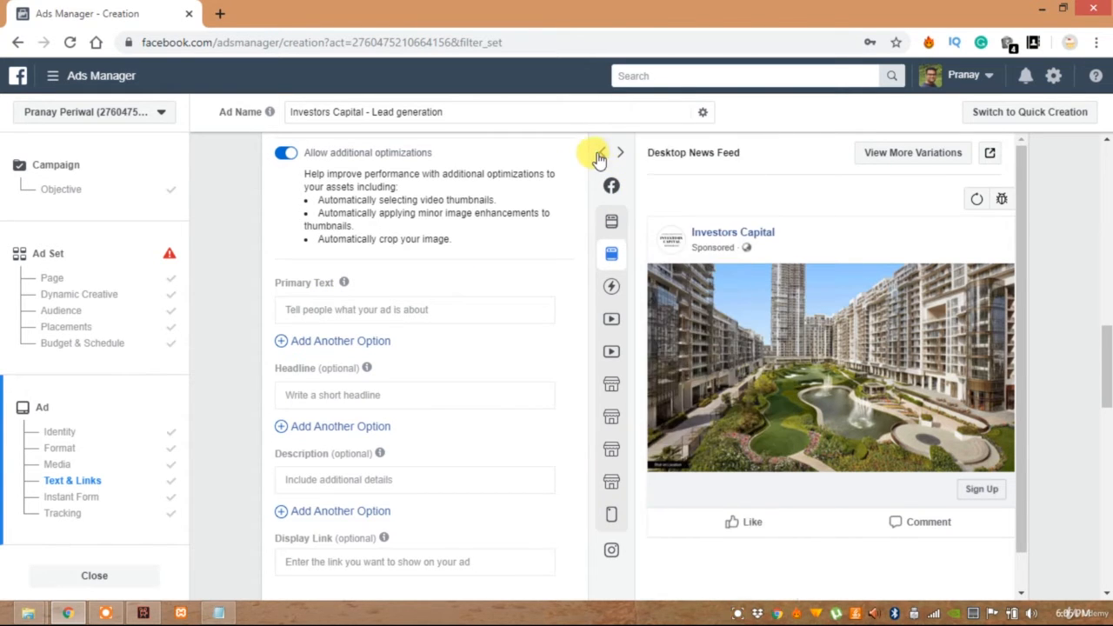
left_click(599, 154)
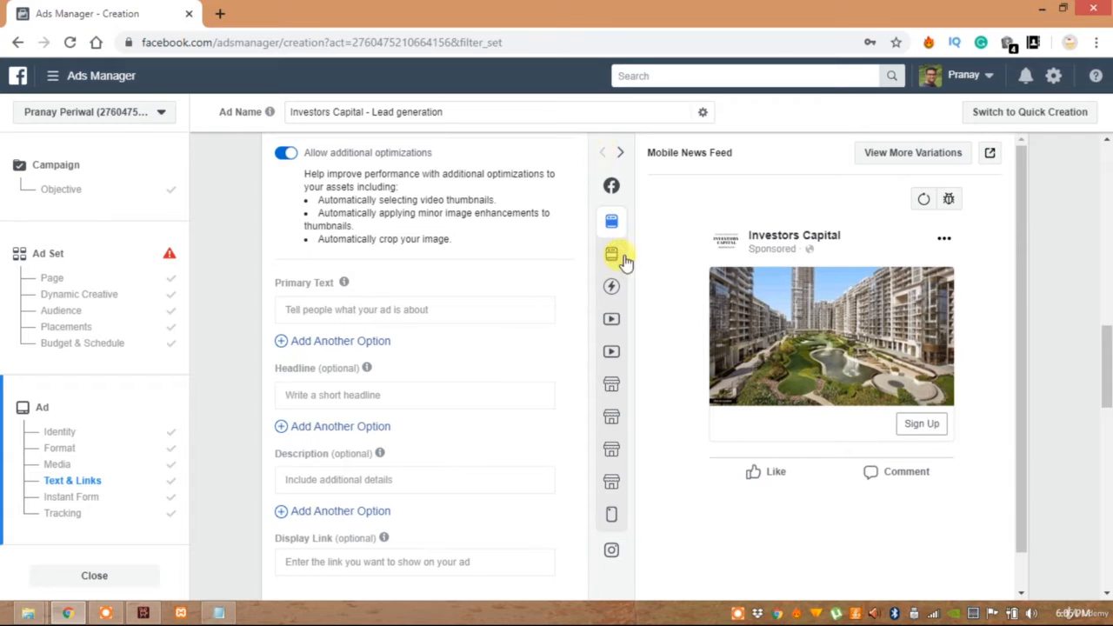
left_click(315, 310)
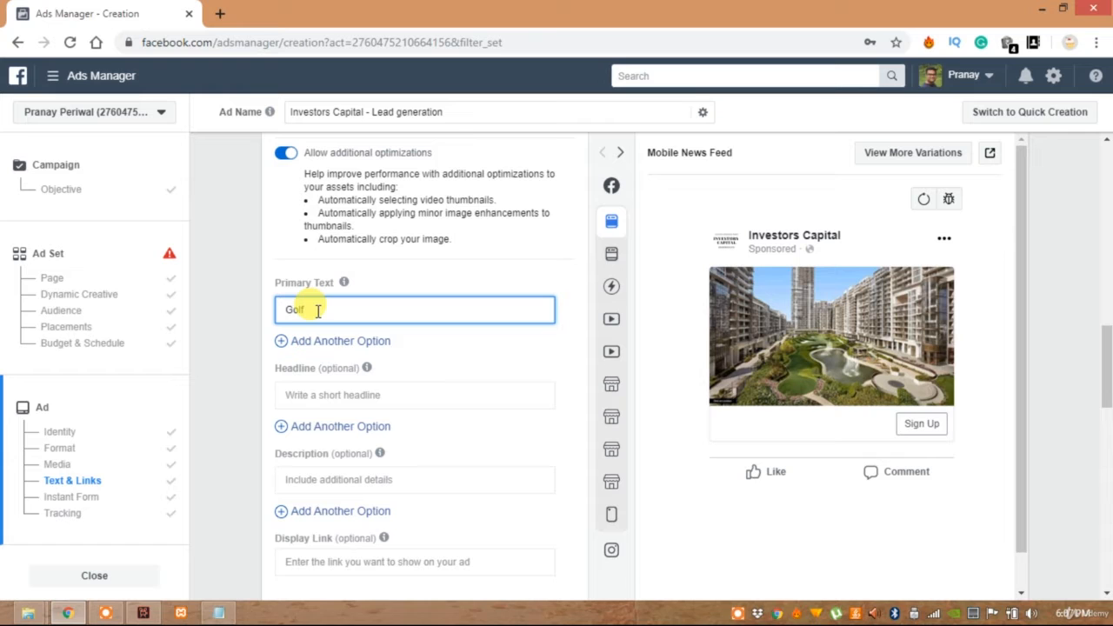
type("Estate")
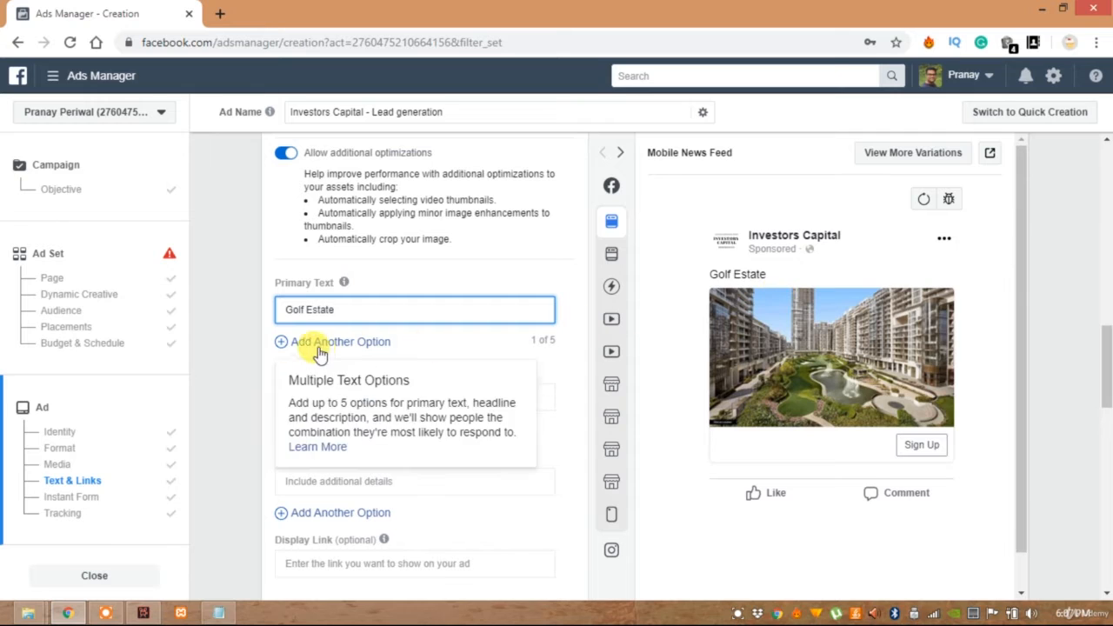
Check how many primary text options are in use and look over the ad's Media and Text & Links sections
left_click_drag(528, 339, 556, 343)
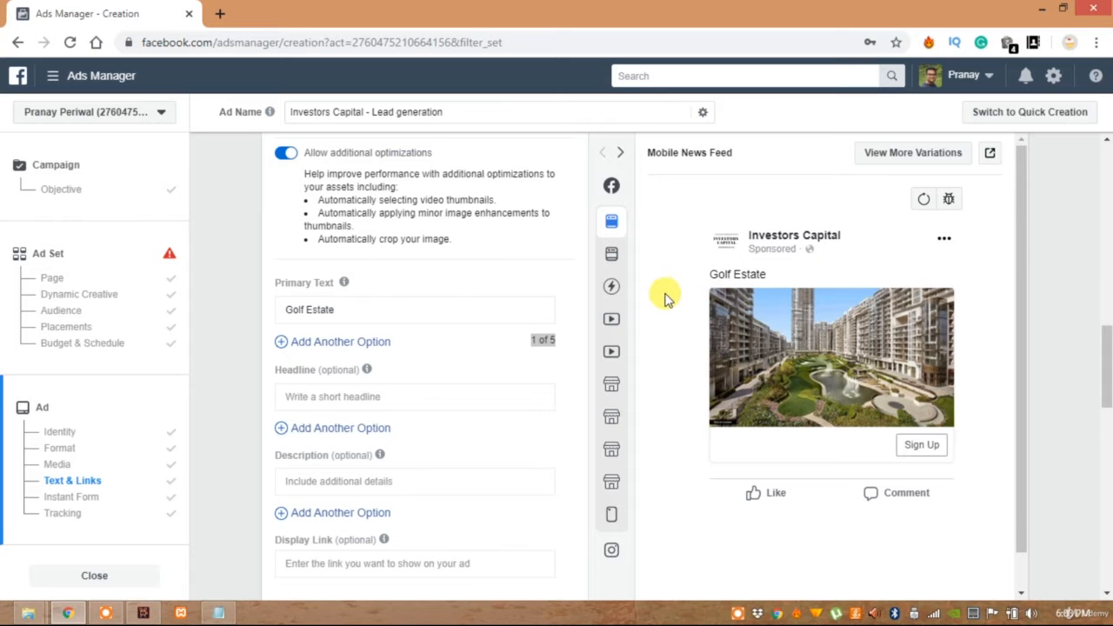
scroll(666, 295, "up", 2)
scroll(852, 259, "up", 1)
scroll(844, 290, "down", 2)
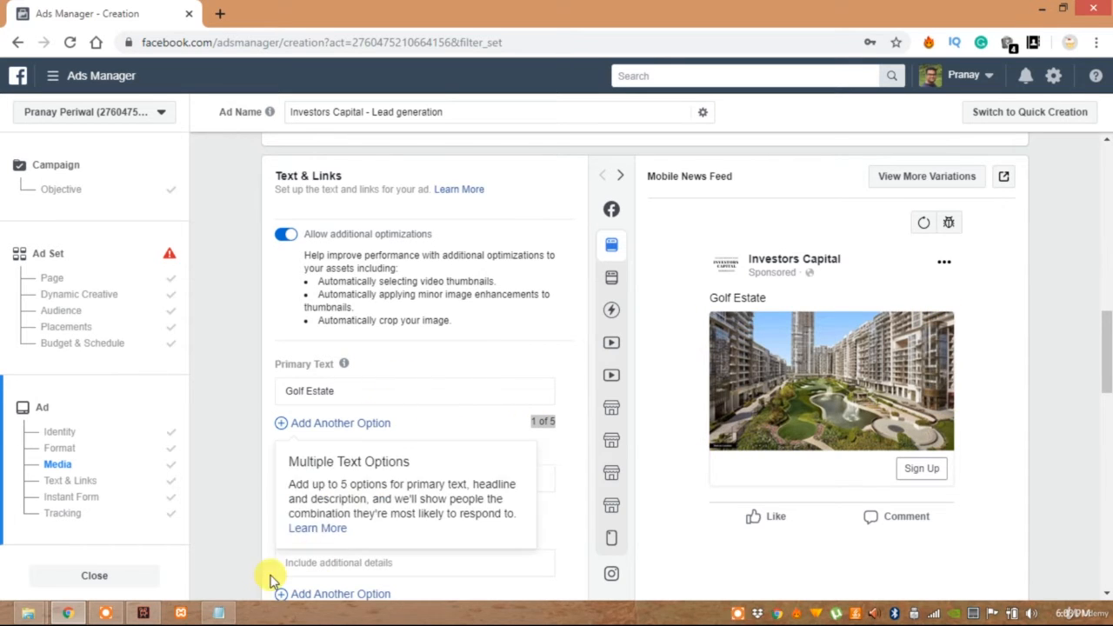
Replace the primary text with "Golfestate rises as an imposing statement of indulgent exclusivity", copied from bullet points.txt in Notepad
left_click(217, 614)
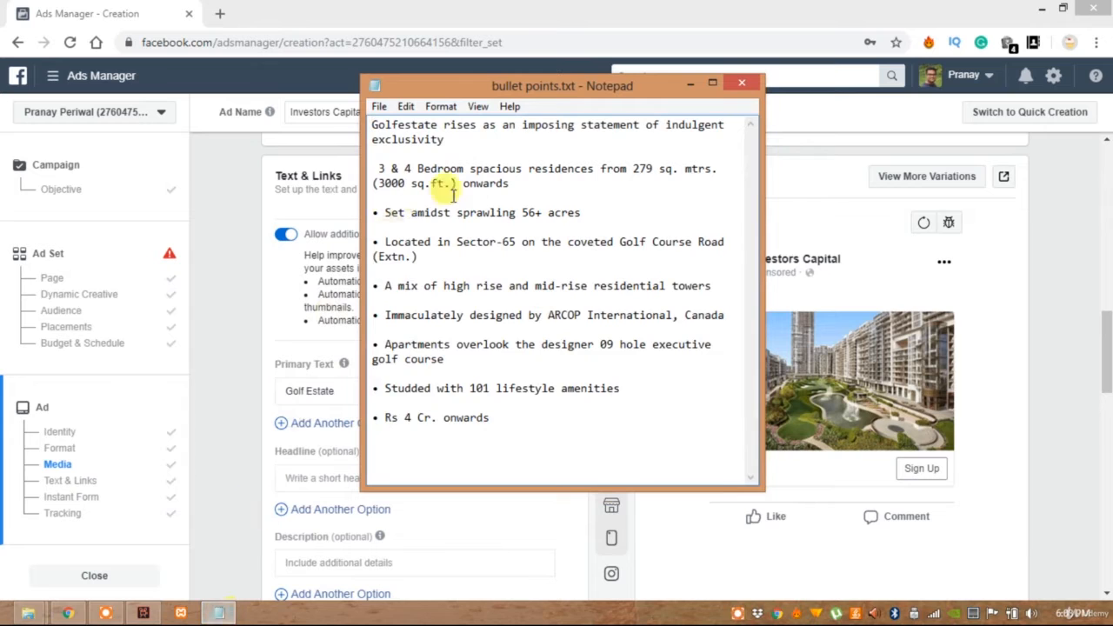
left_click_drag(471, 147, 336, 123)
key("ctrl+c")
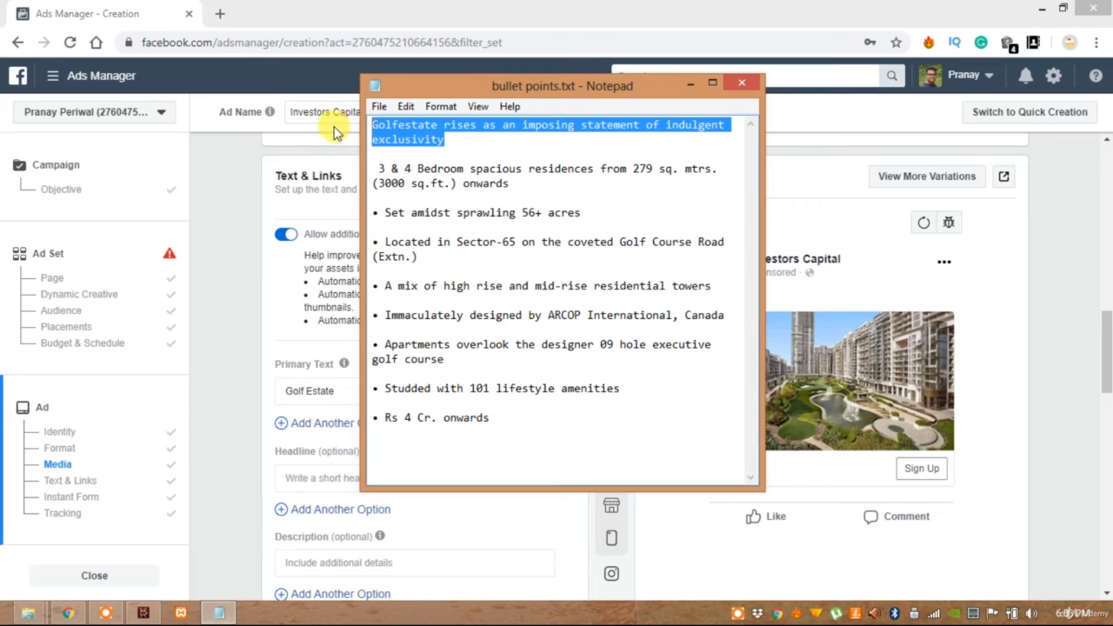
key("alt+Tab")
triple_click(365, 389)
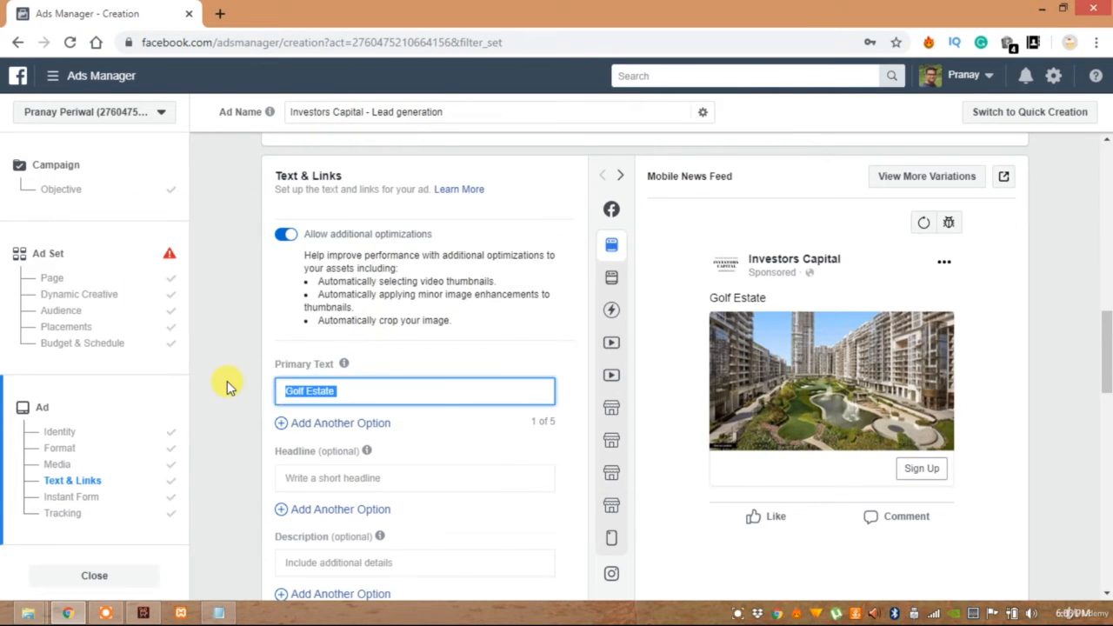
key("ctrl+v")
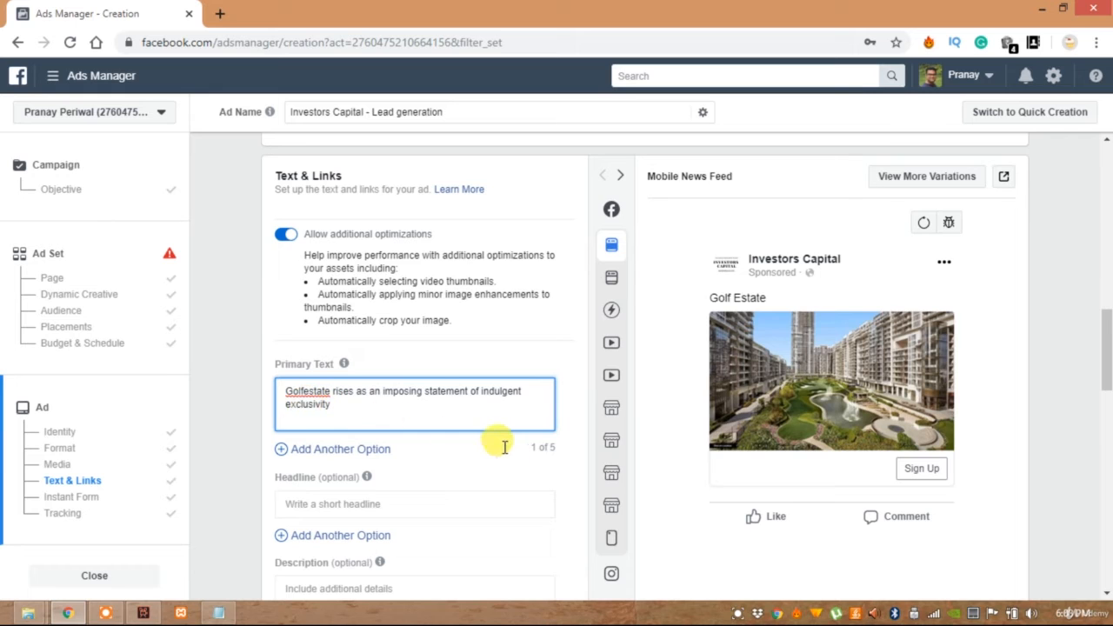
left_click(566, 391)
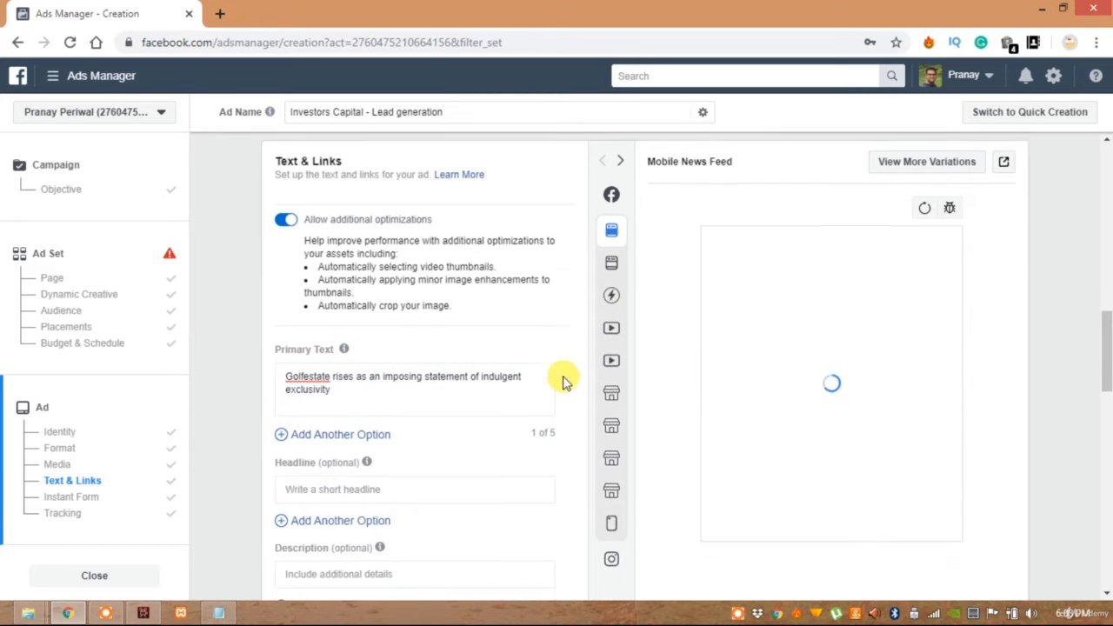
Add a second primary text option with "3 & 4 Bedroom spacious residences from 279 sq. mtrs. (3000 sq.ft.) onwards", copied from the Notepad file
scroll(562, 381, "down", 1)
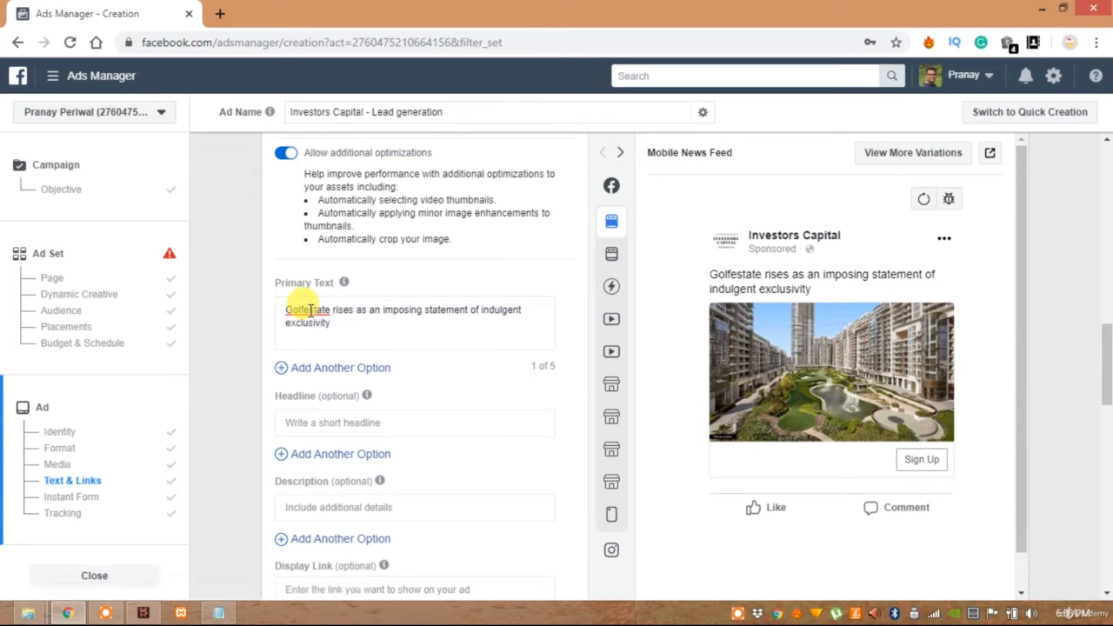
left_click(311, 368)
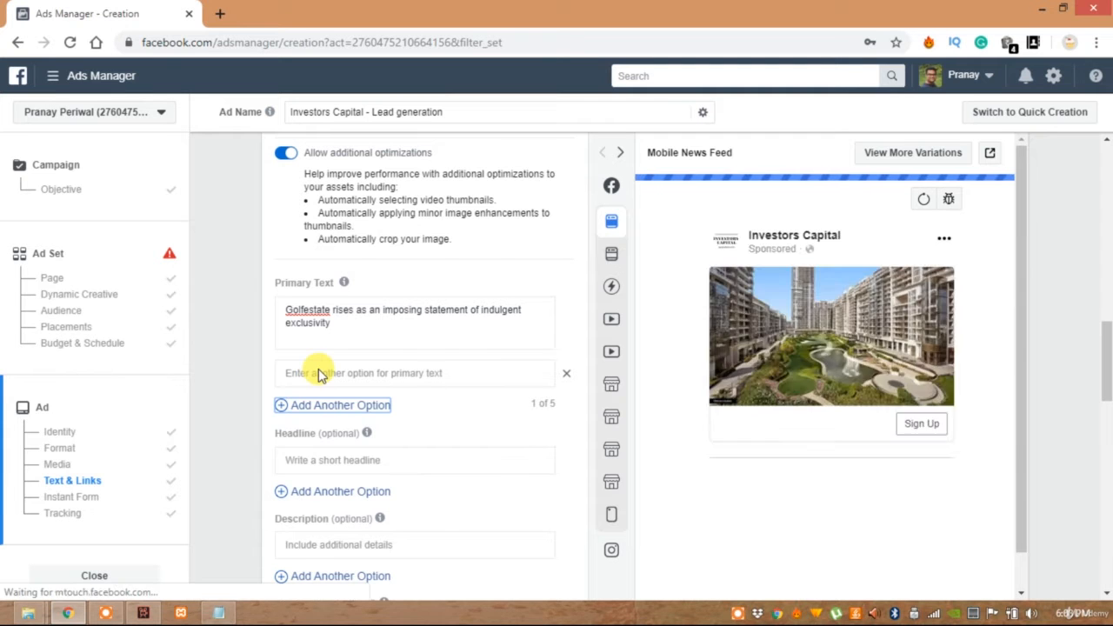
left_click(320, 368)
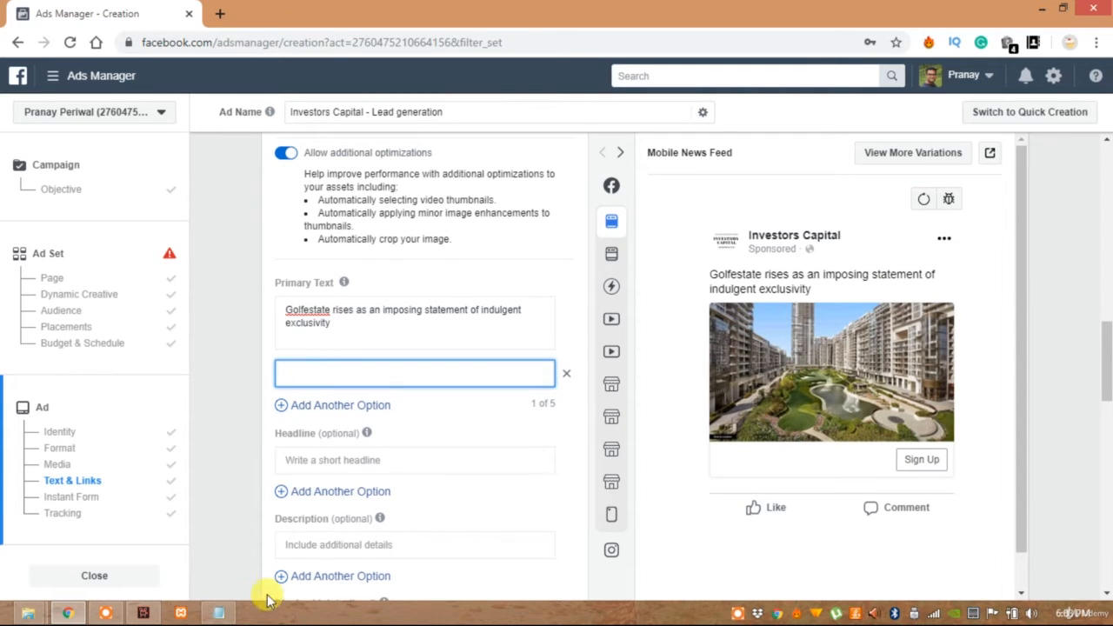
left_click(218, 613)
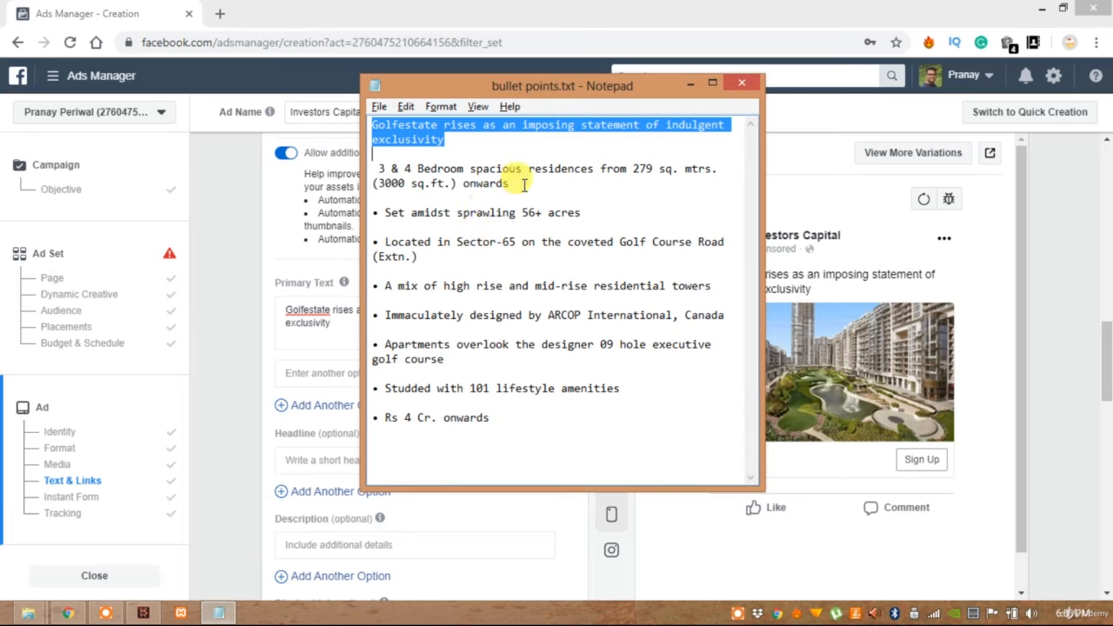
left_click_drag(509, 183, 372, 154)
key("ctrl+c")
key("alt+Tab")
left_click(390, 367)
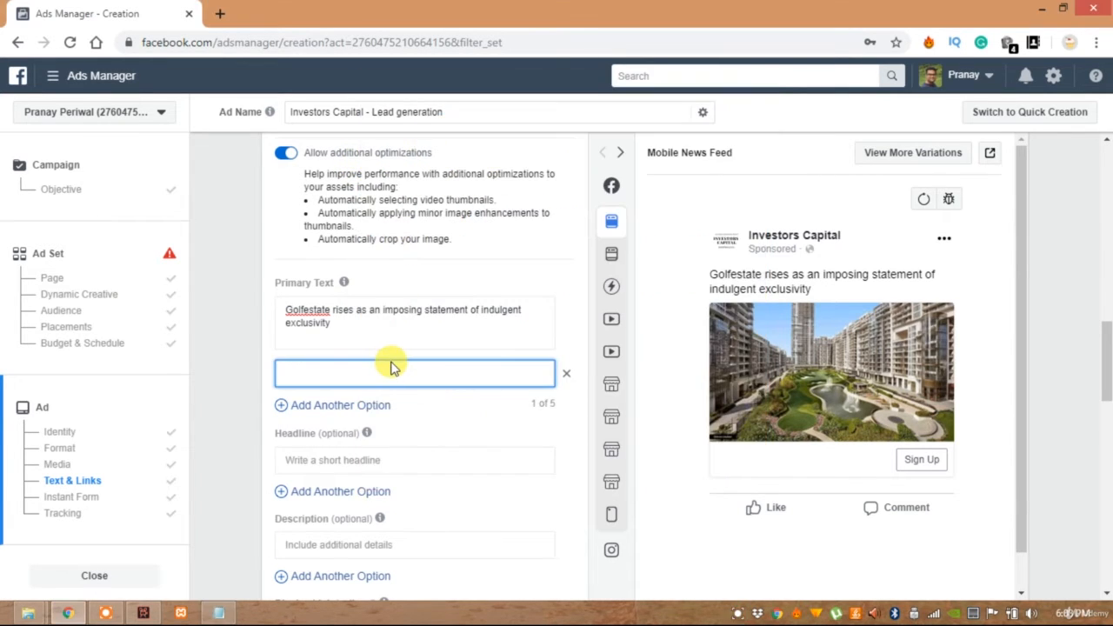
key("ctrl+v")
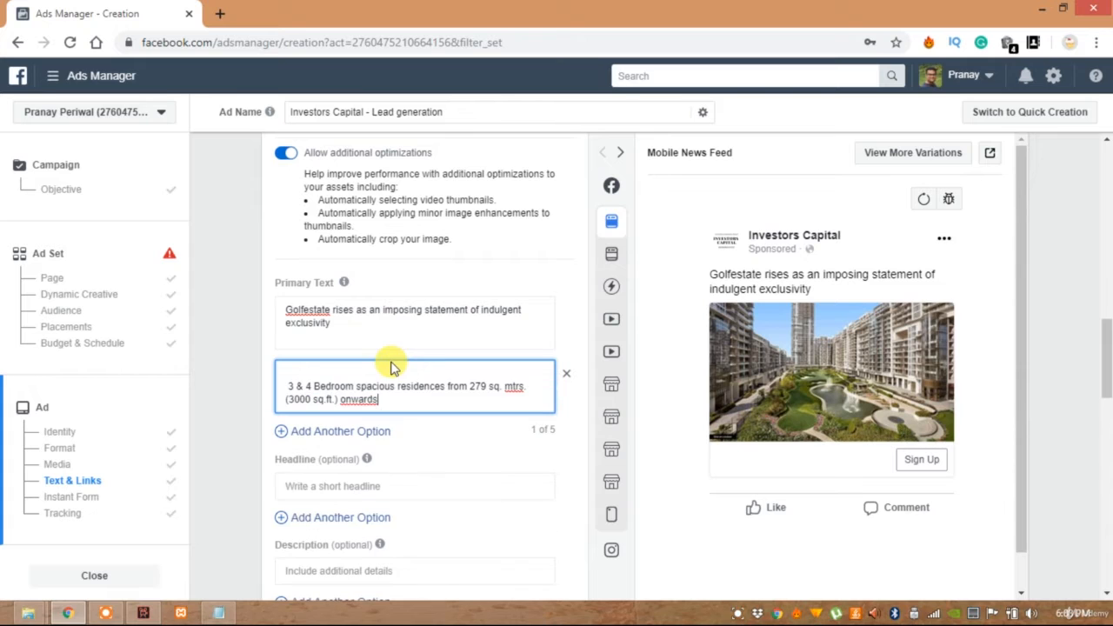
Add a third primary text option with "Located in Sector-65 on the coveted Golf Course Road (Extn.)", copied from the Notepad file
left_click(381, 432)
scroll(415, 376, "down", 1)
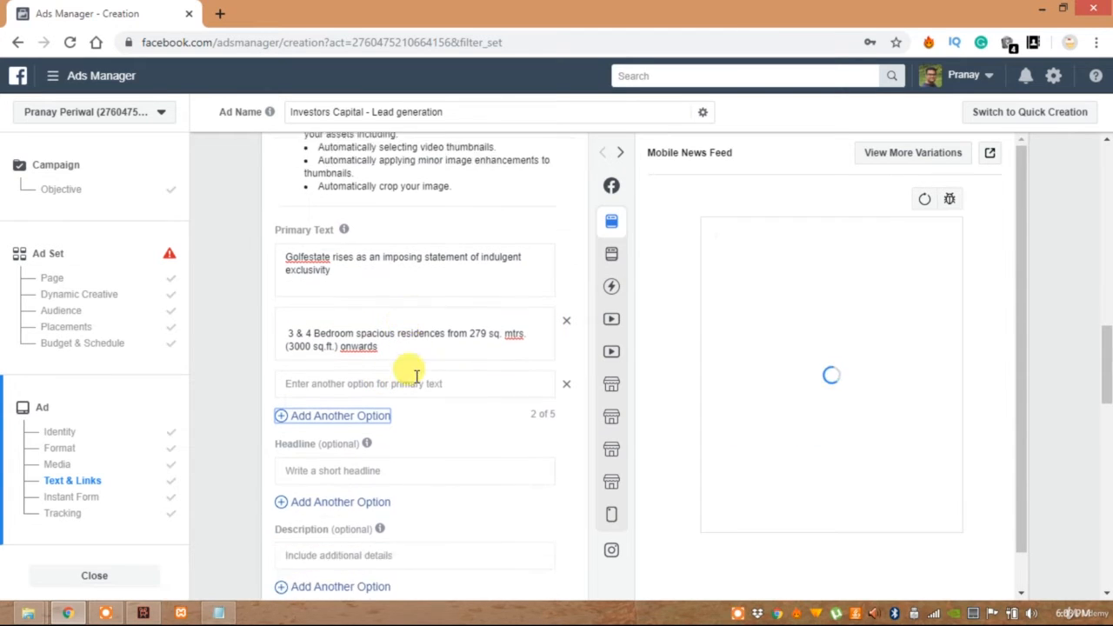
scroll(415, 376, "down", 1)
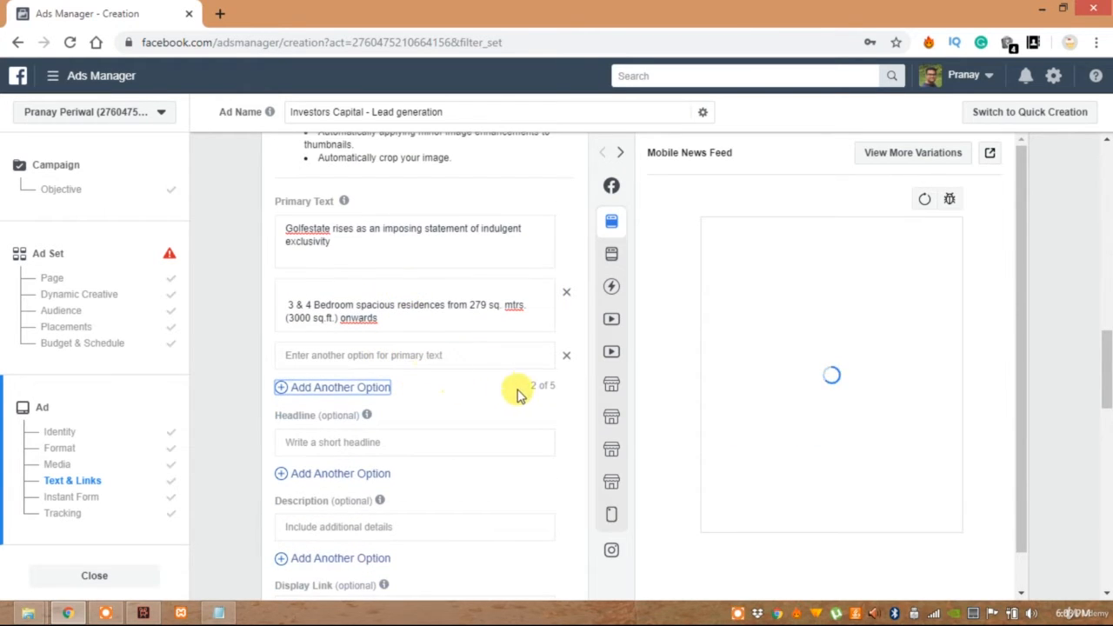
left_click(405, 353)
key("alt+Tab")
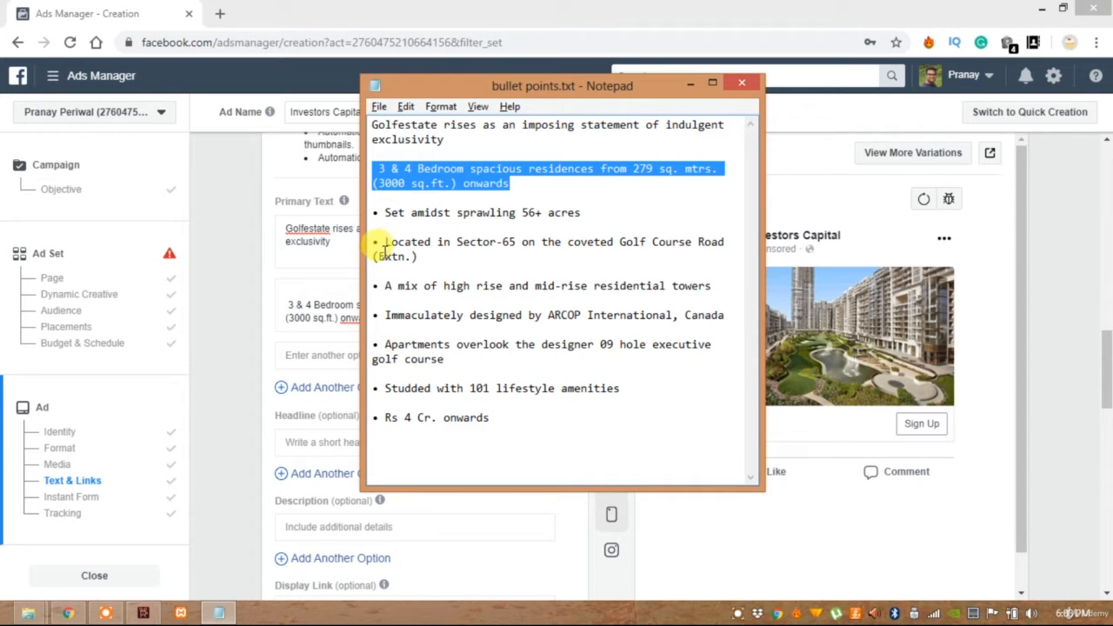
left_click_drag(419, 257, 385, 241)
key("ctrl+c")
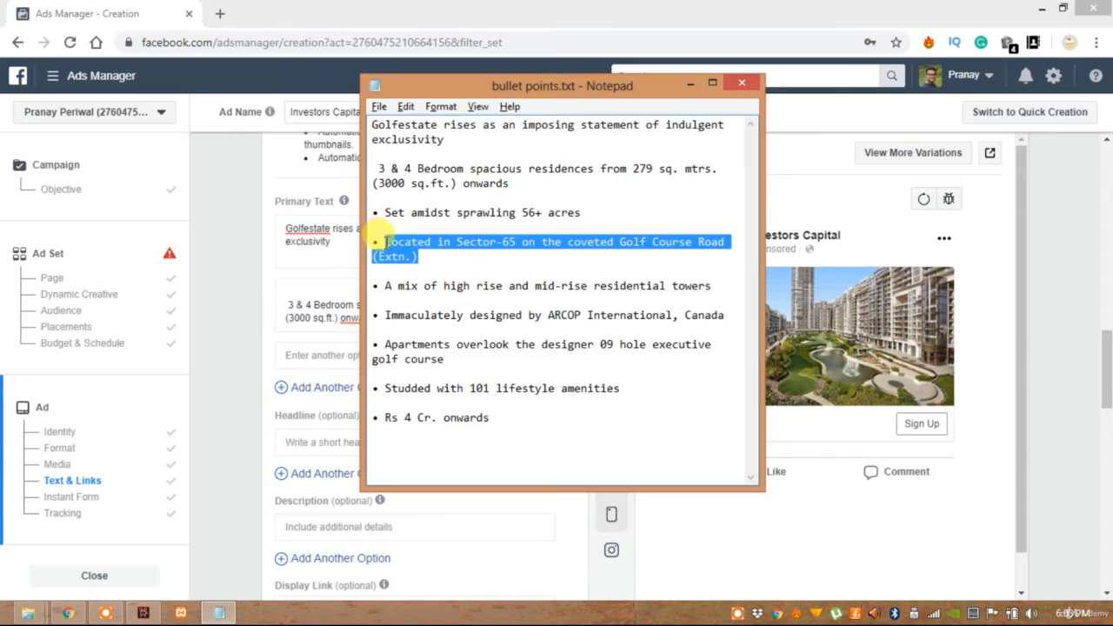
key("alt+Tab")
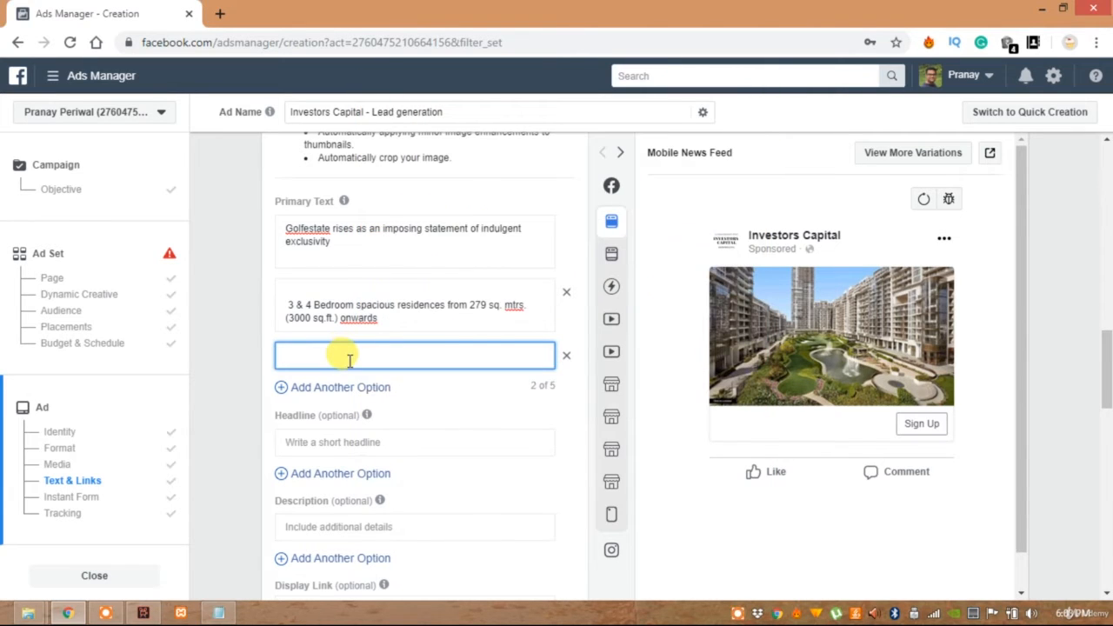
key("ctrl+v")
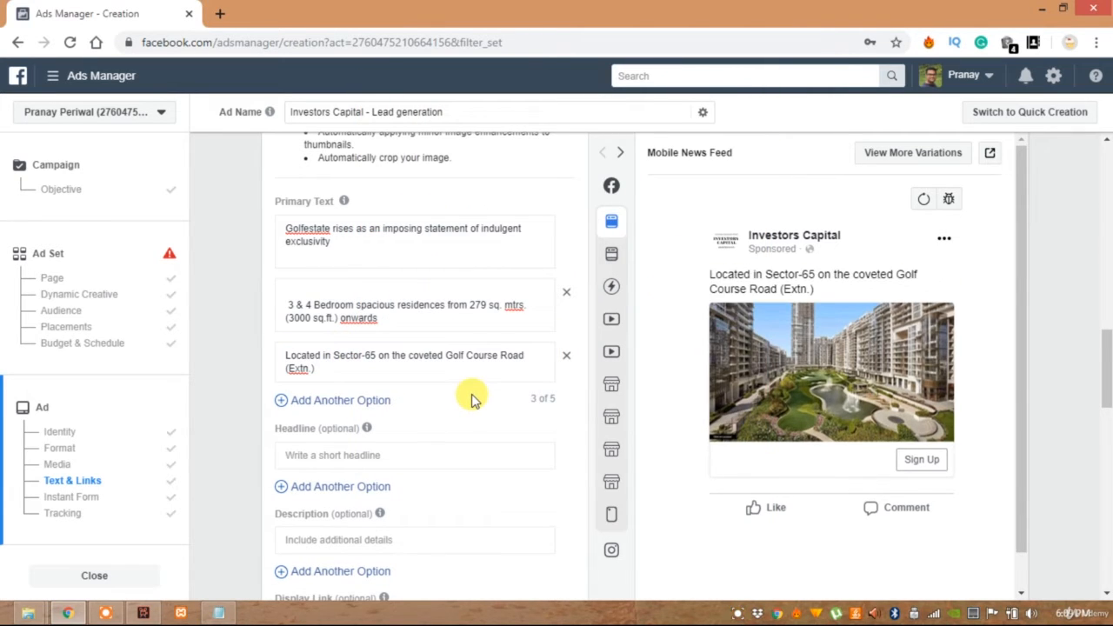
Add a fourth primary text option with "Apartments overlook the designer 09 hole executive golf course", copied from the Notepad file
left_click(348, 401)
scroll(355, 348, "down", 2)
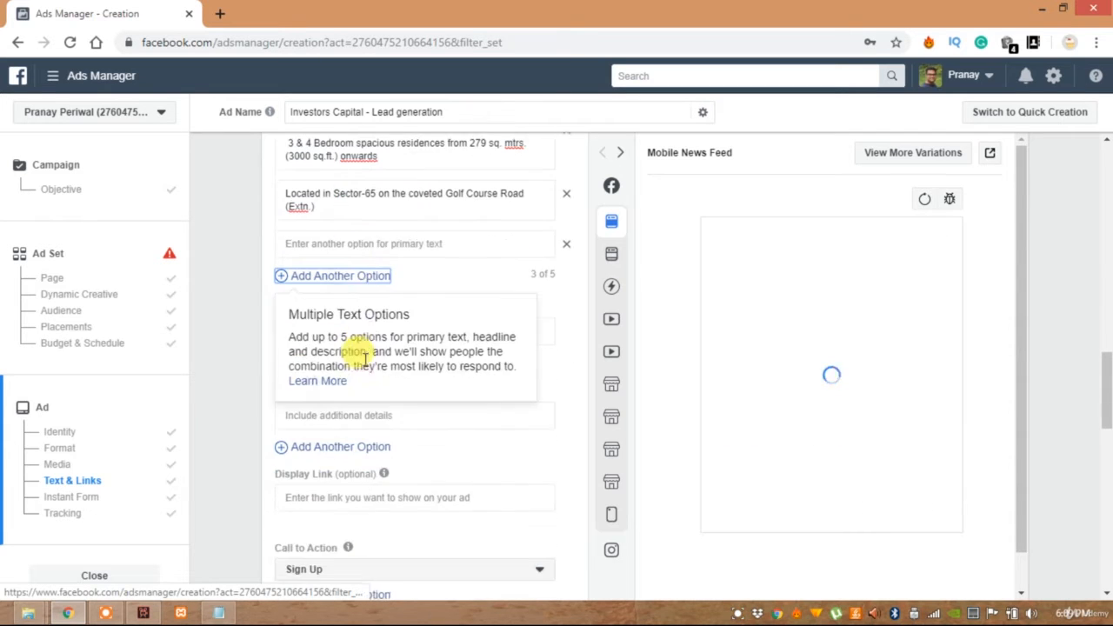
left_click(365, 242)
key("alt+Tab")
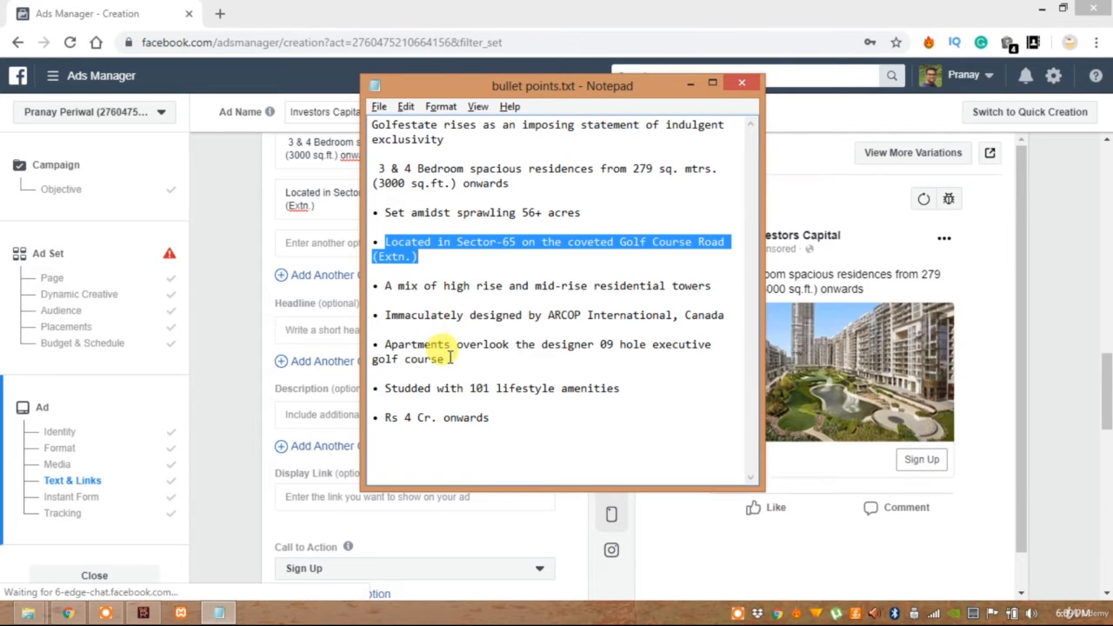
left_click_drag(443, 359, 375, 344)
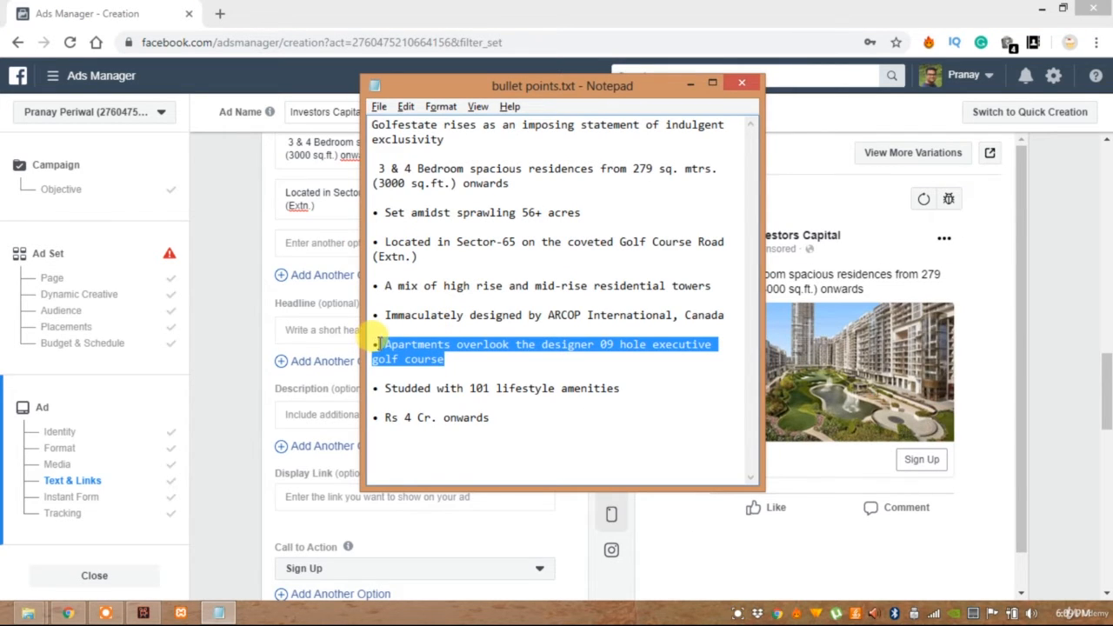
key("ctrl+c")
key("alt+Tab")
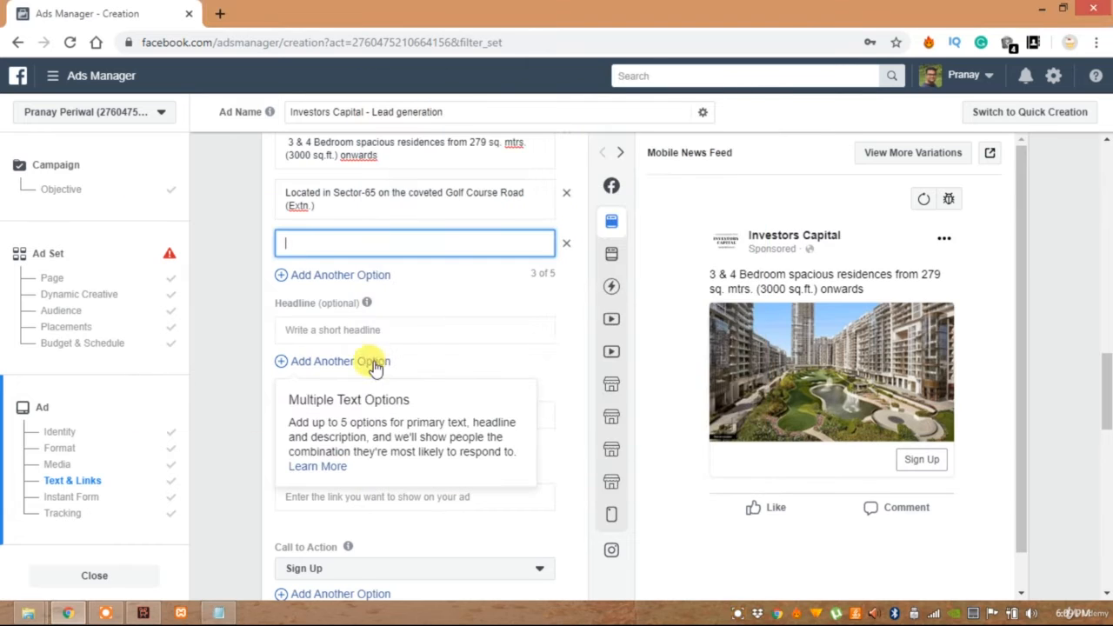
key("ctrl+v")
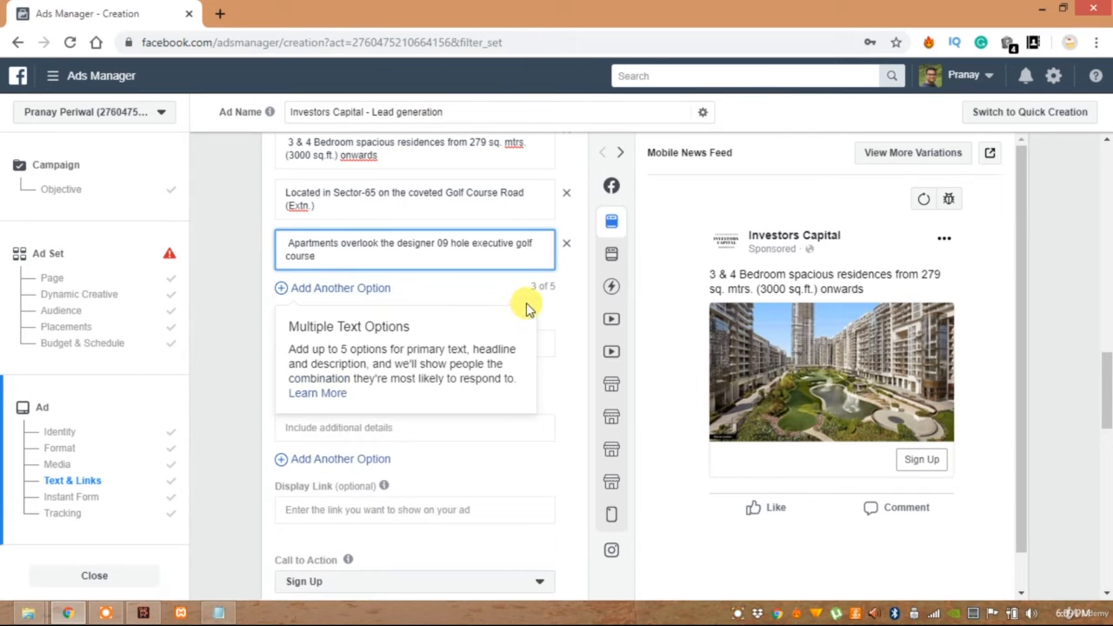
Add "Studded with 101 lifestyle amenities" from the Notepad file as the fifth primary text option, and remove the leading space from the fourth option
left_click(350, 293)
left_click(350, 290)
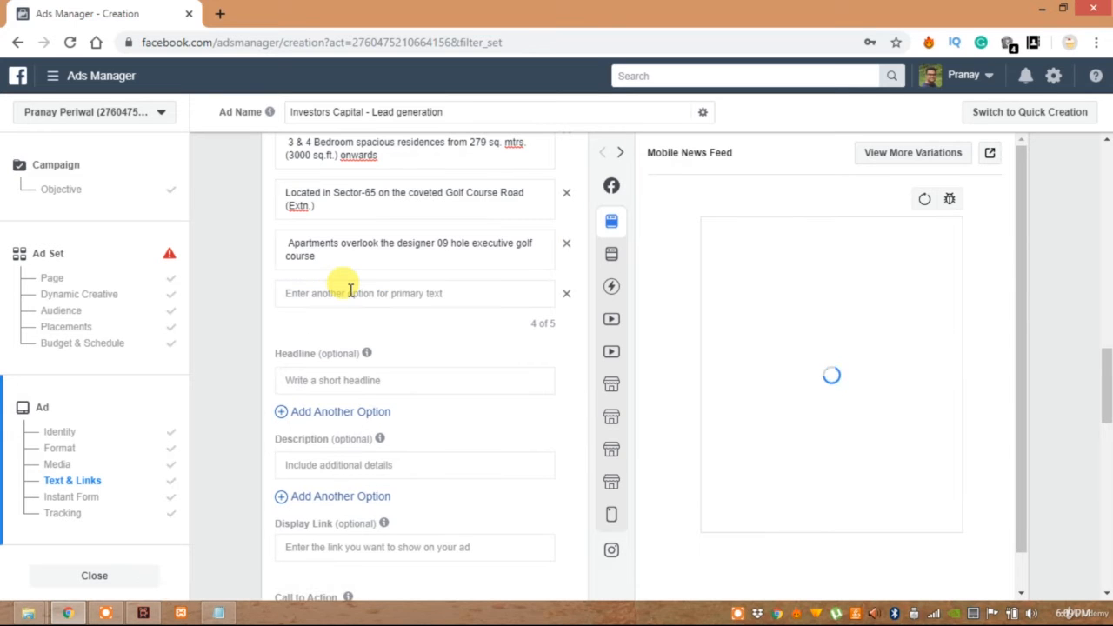
left_click(345, 293)
key("alt+Tab")
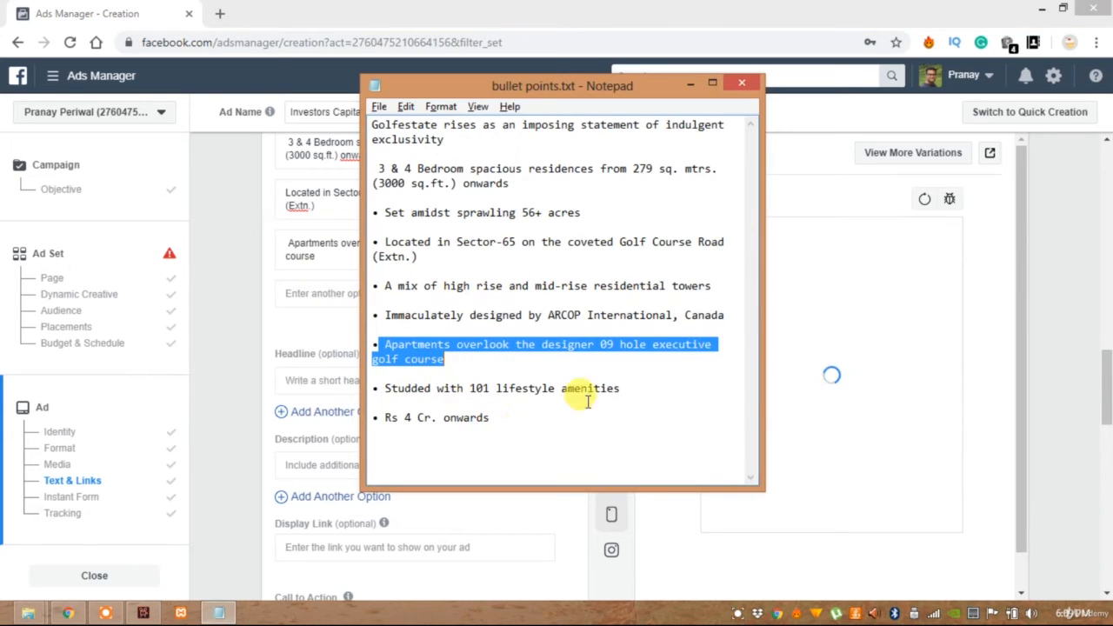
left_click_drag(621, 387, 391, 387)
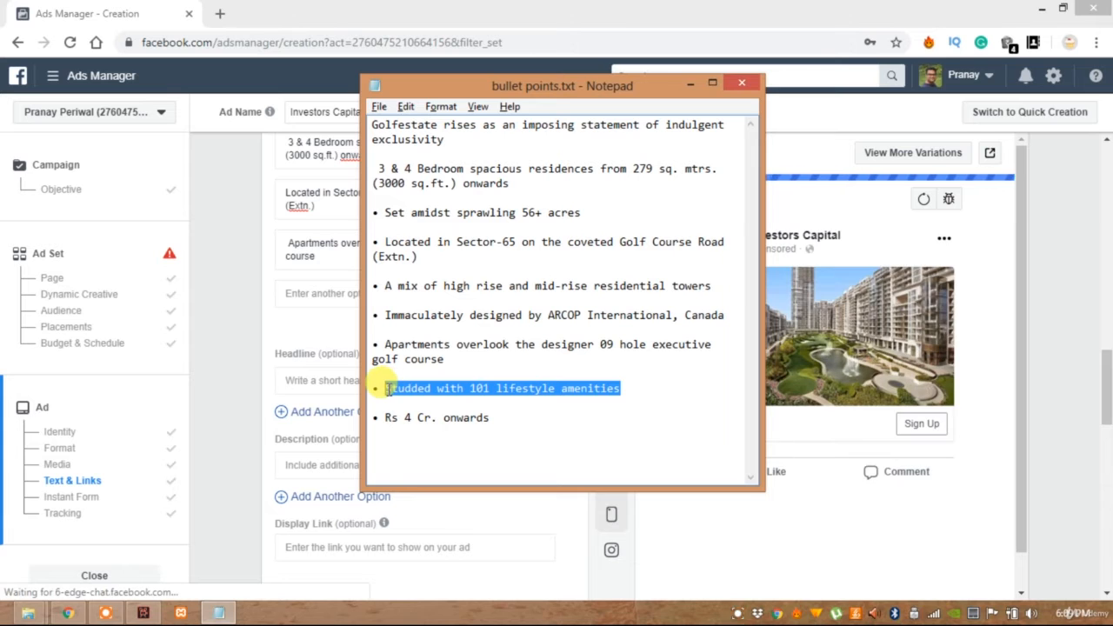
key("alt+Tab")
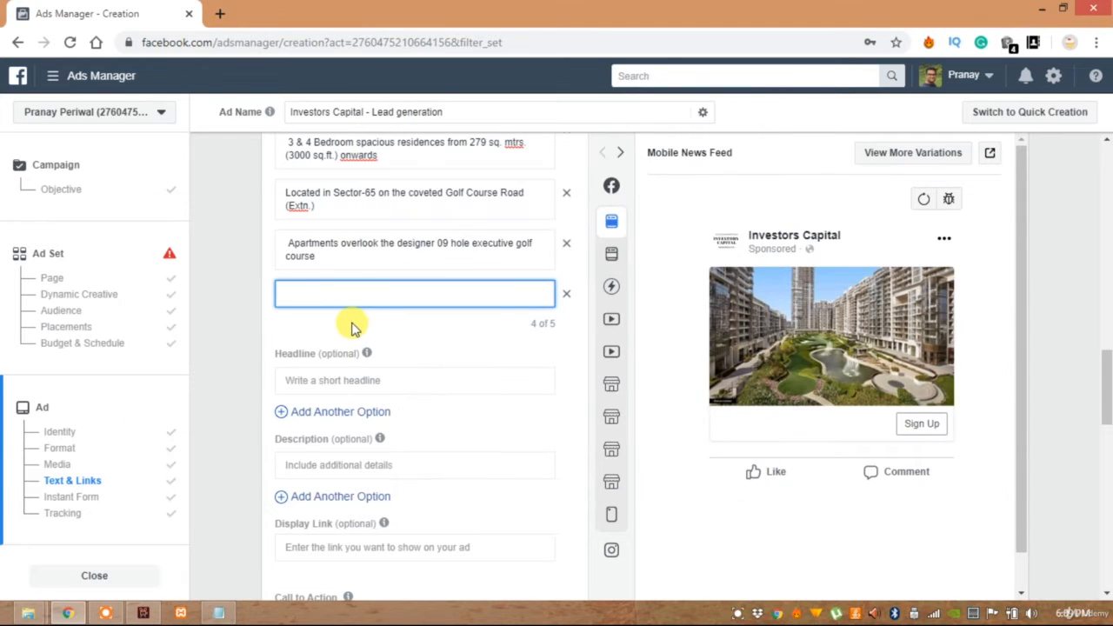
key("ctrl+v")
left_click(532, 313)
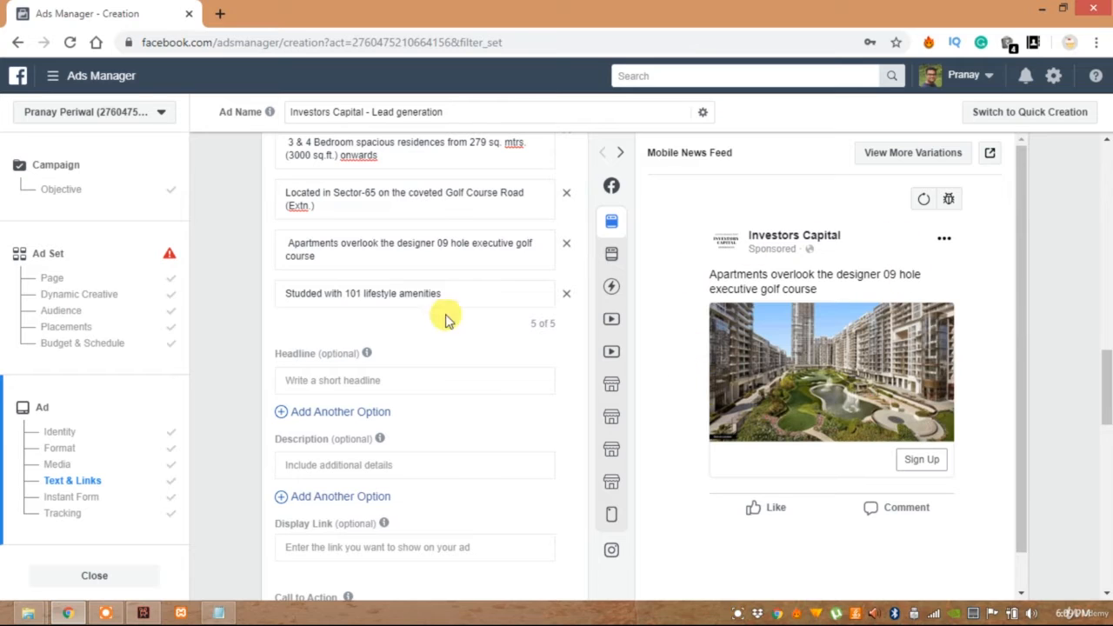
left_click(291, 243)
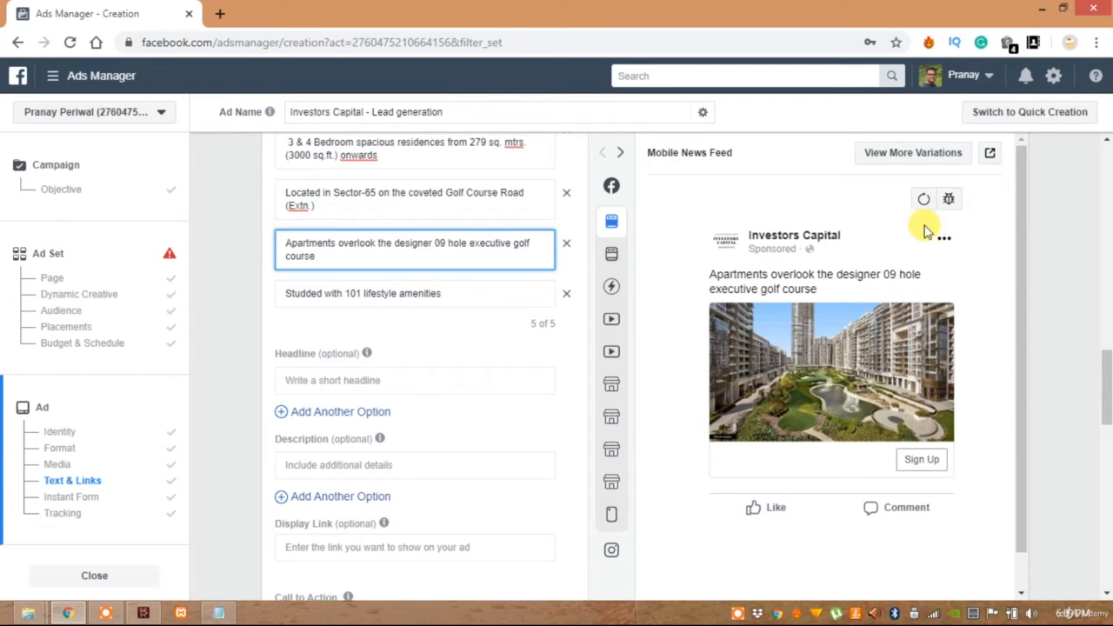
Enter "Golf Estate" as the headline and add "Rs 4 Cr. onwards", copied from the Notepad file, as a second headline option
left_click(380, 382)
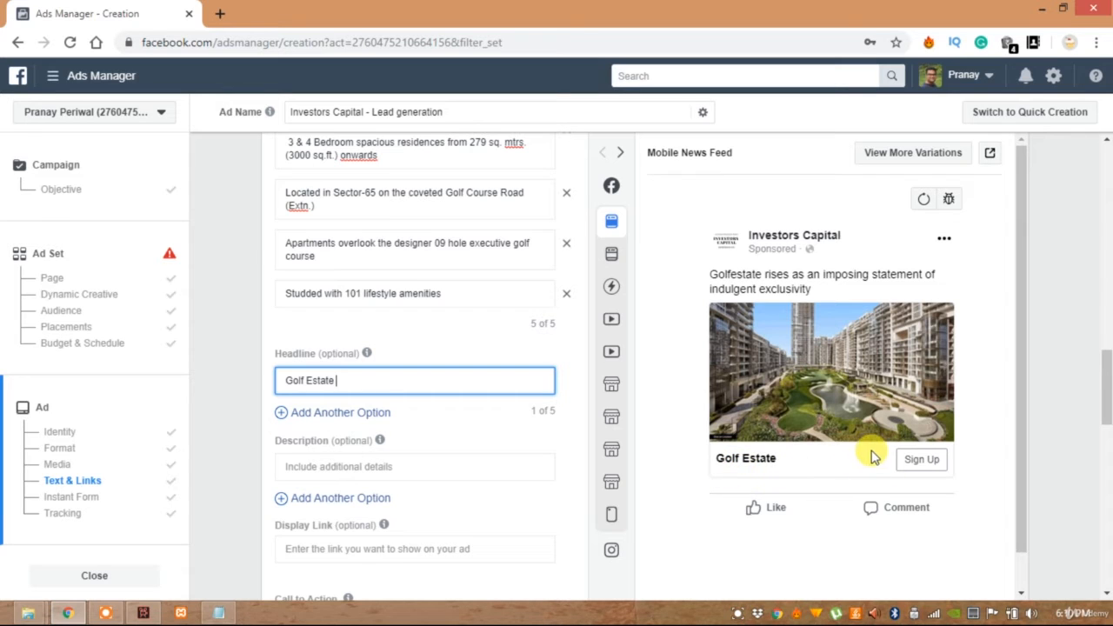
left_click(350, 413)
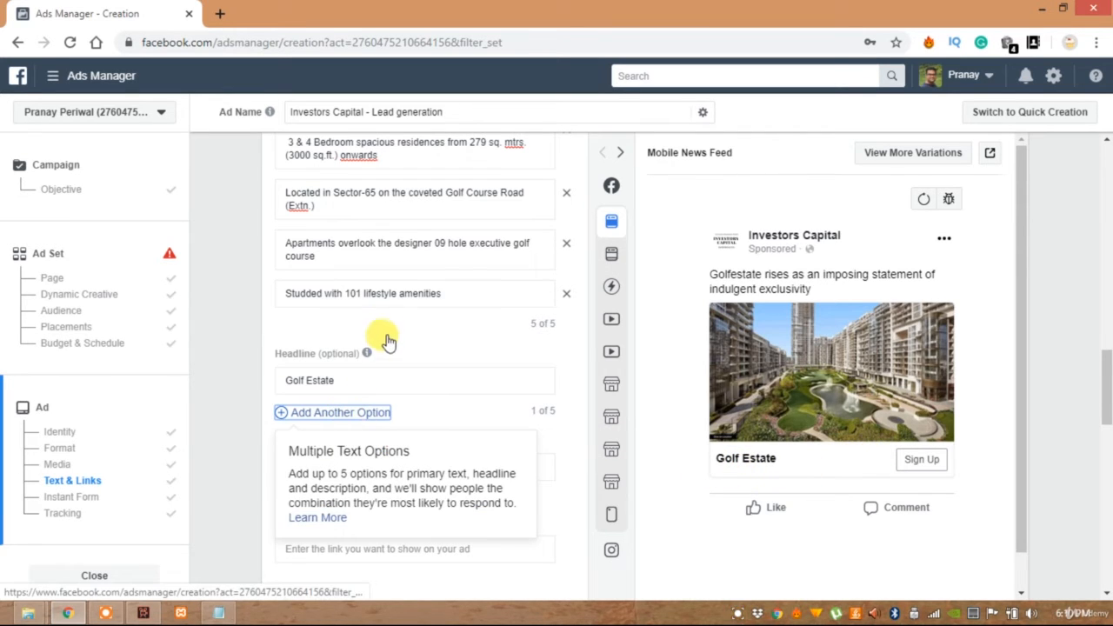
scroll(387, 335, "down", 2)
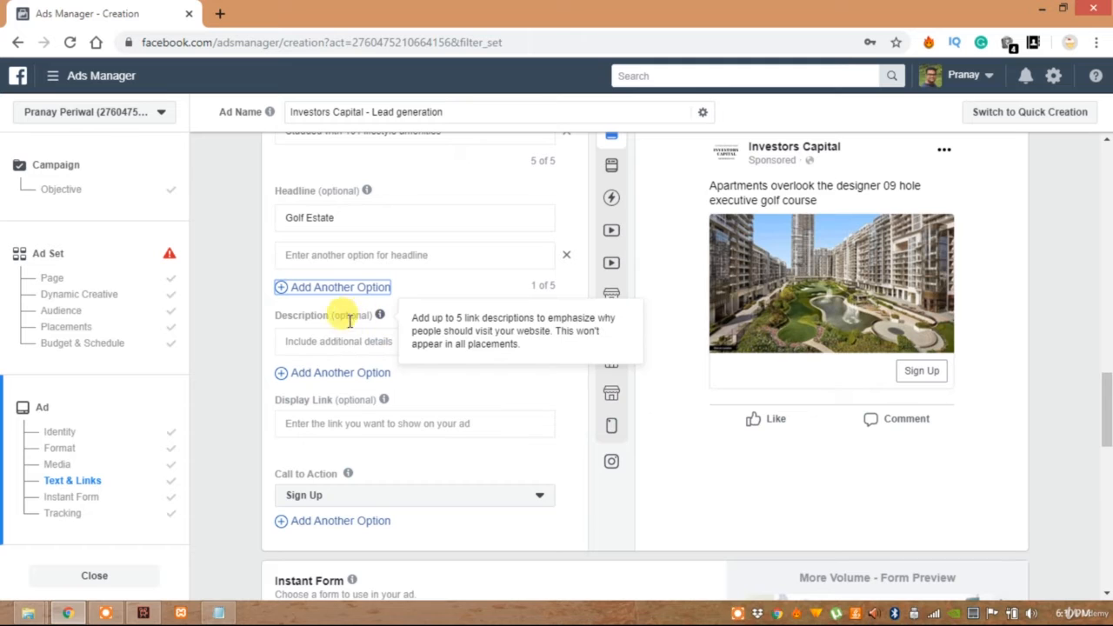
left_click(355, 259)
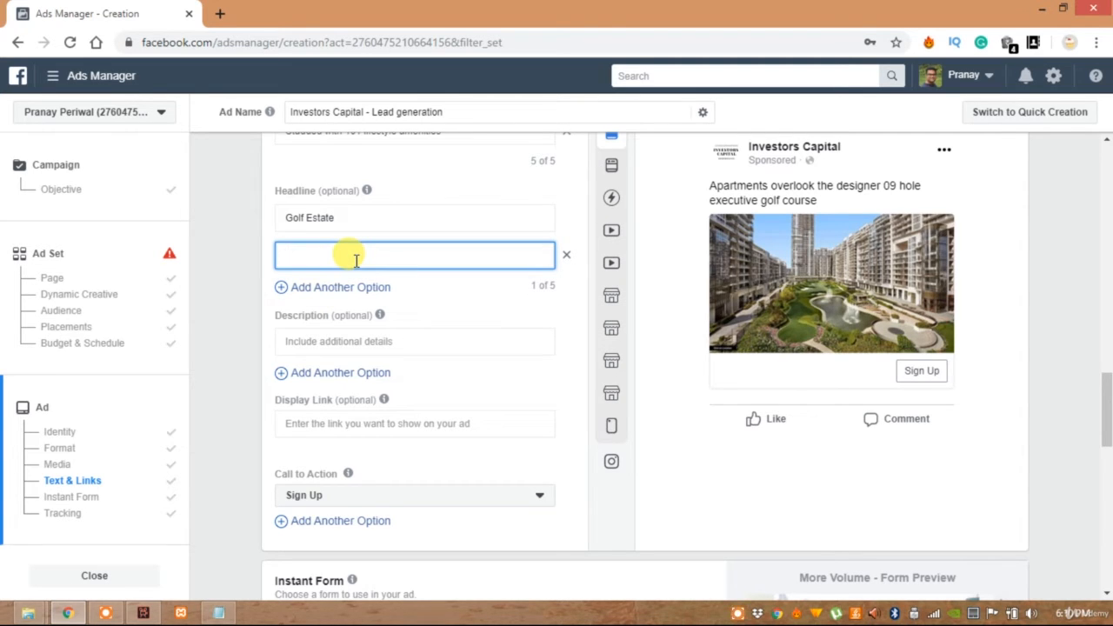
key("alt+Tab")
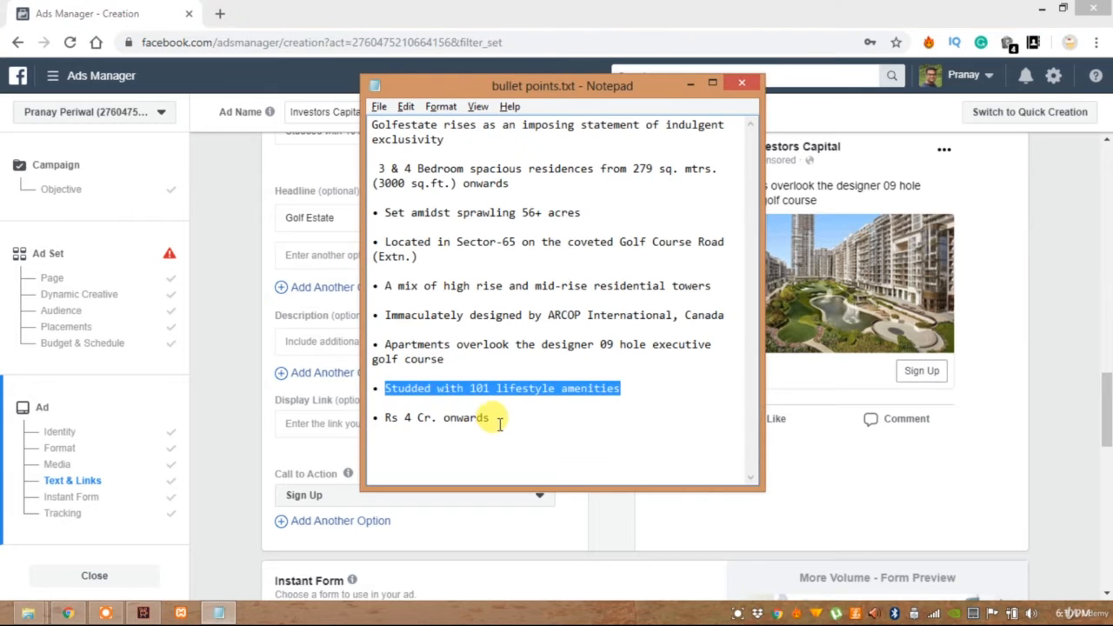
left_click_drag(497, 421, 379, 412)
key("ctrl+c")
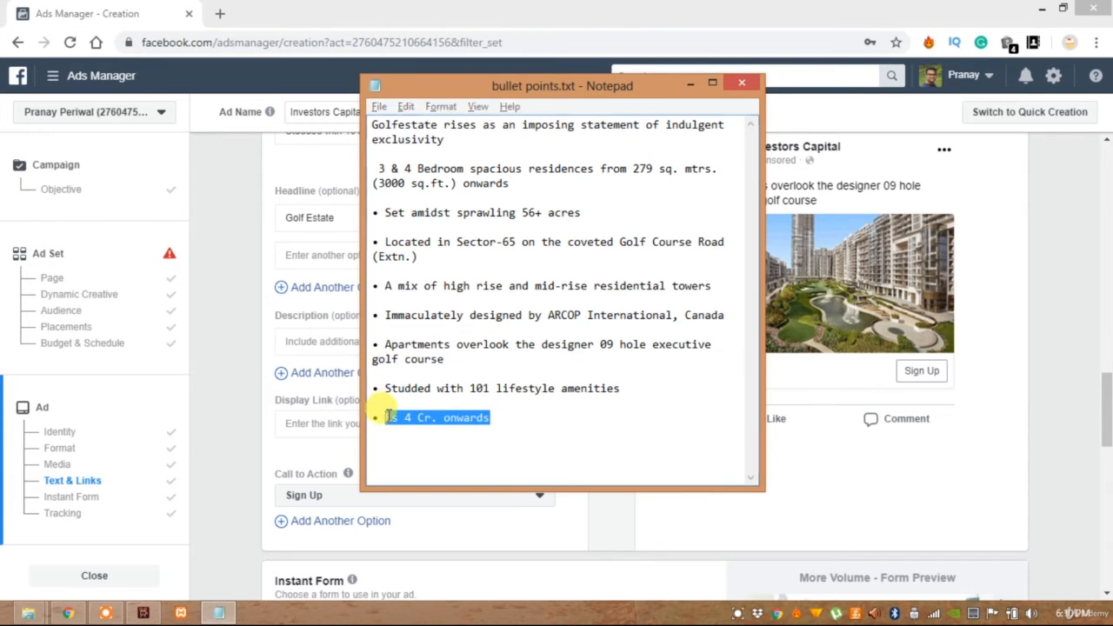
key("alt+Tab")
key("ctrl+v")
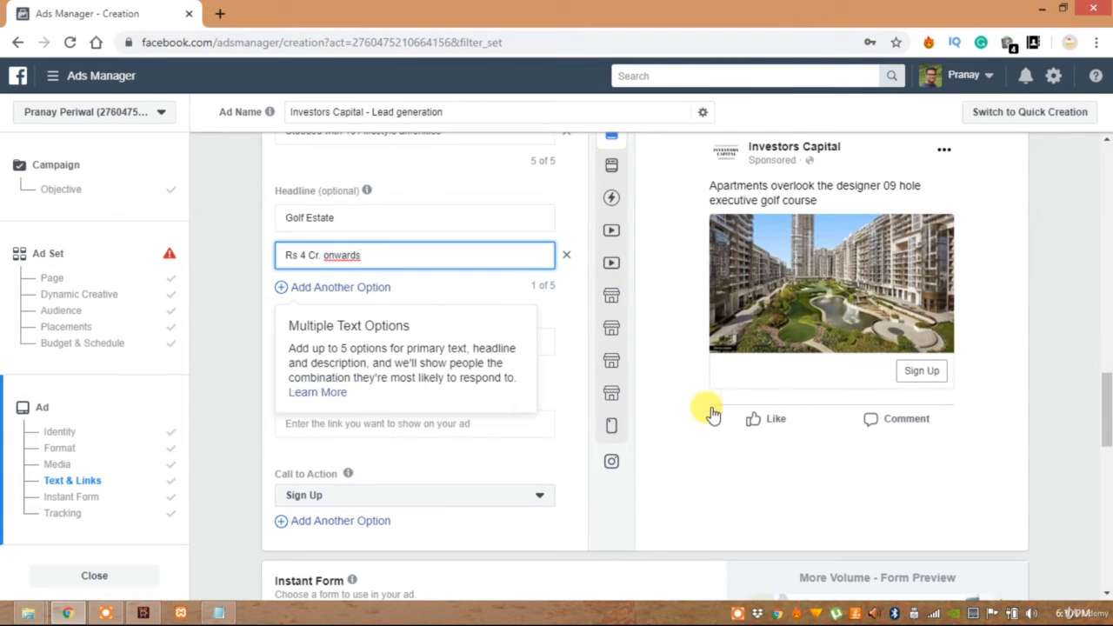
Add a third headline option with "designed by ARCOP International, Canada", copied from the Notepad file
left_click(335, 290)
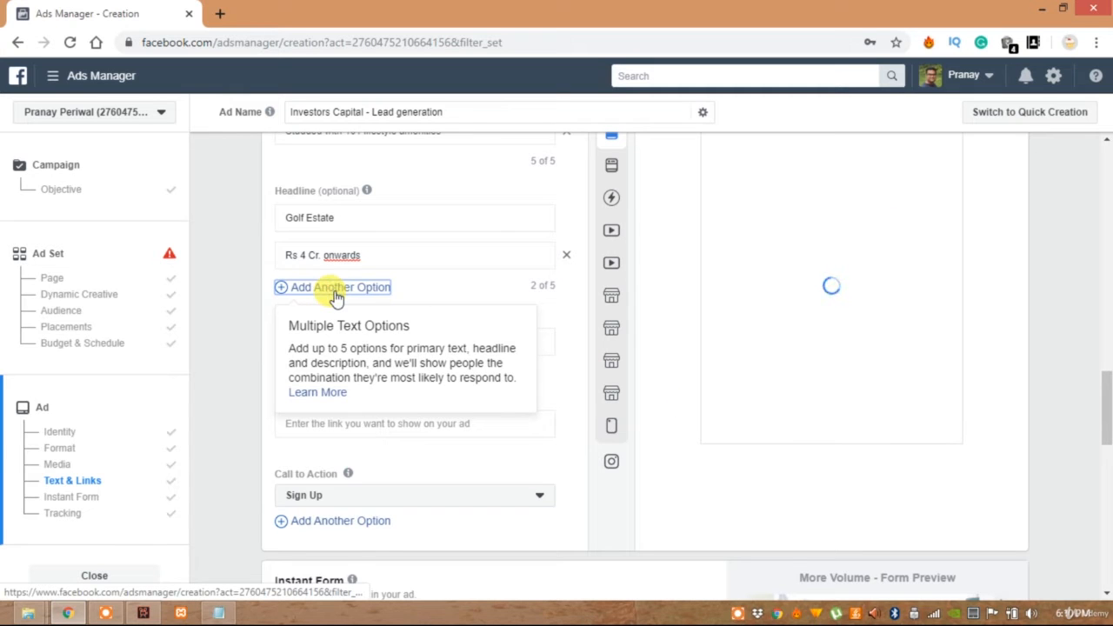
left_click(337, 293)
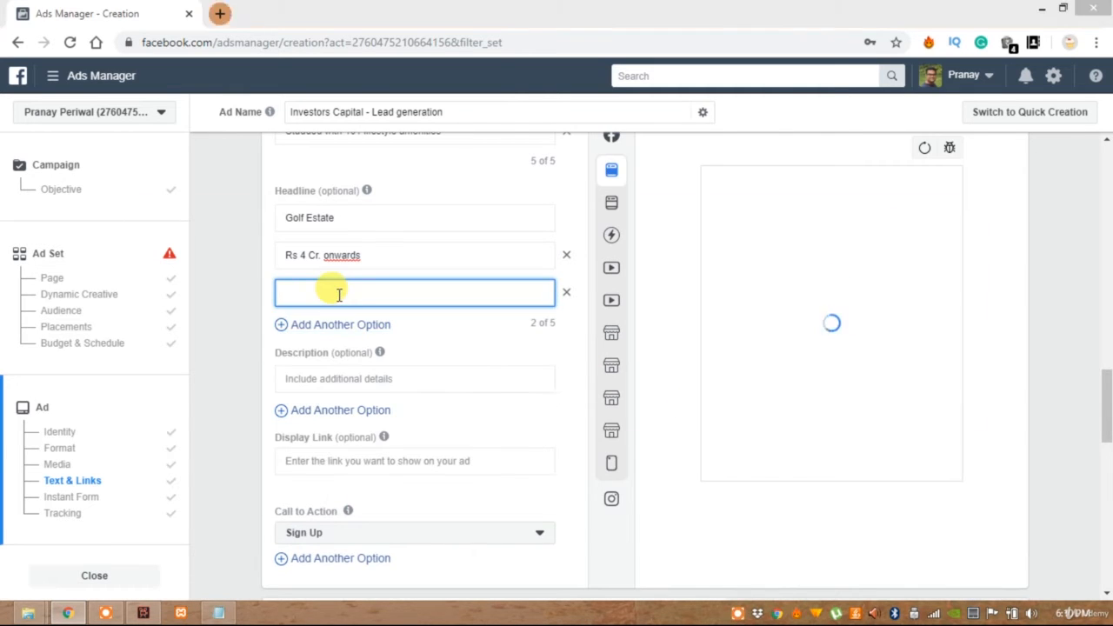
key("alt+Tab")
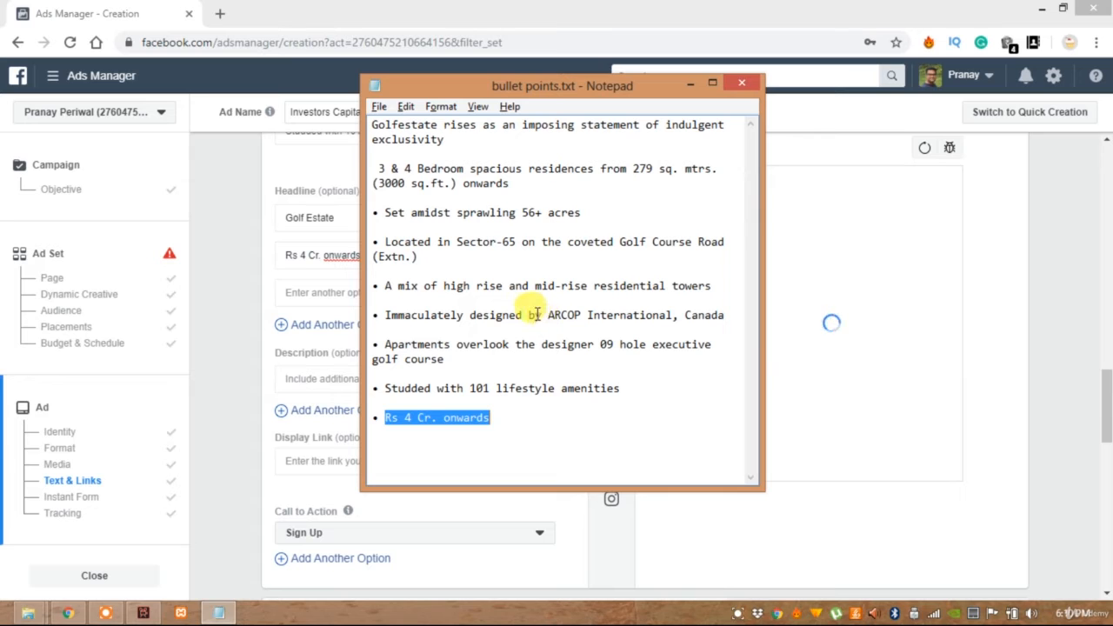
left_click_drag(531, 316, 676, 313)
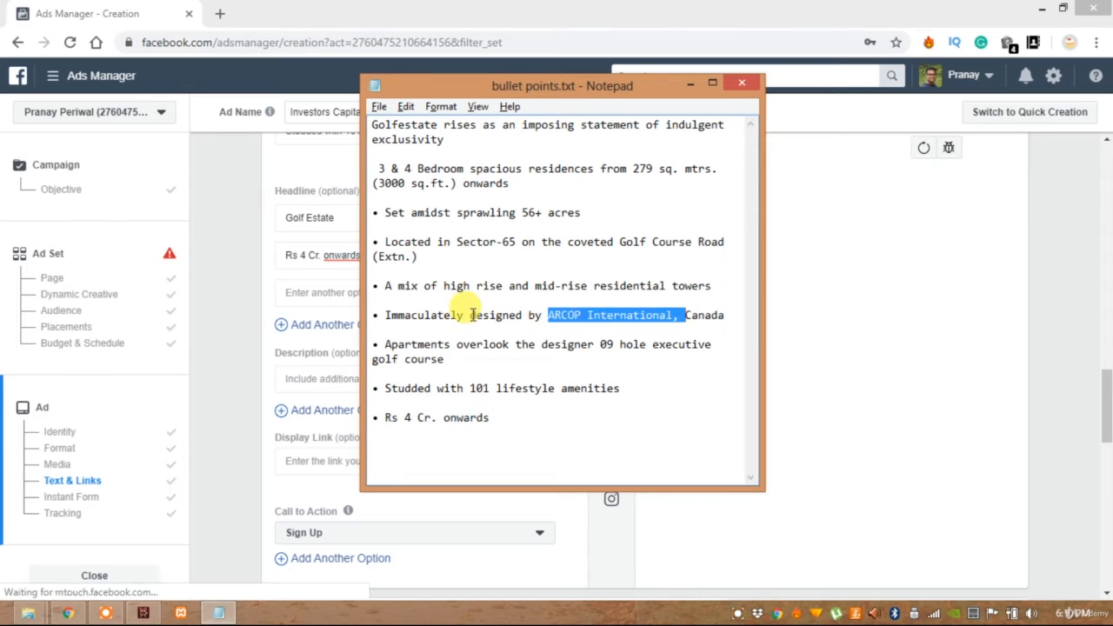
left_click_drag(464, 315, 730, 314)
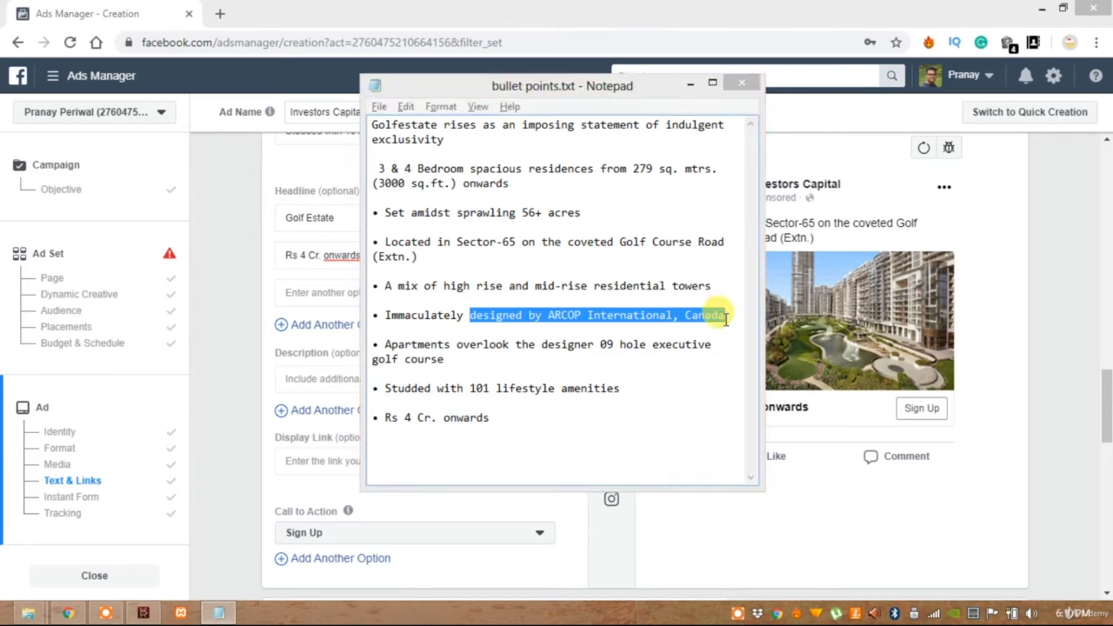
key("alt+Tab")
key("ctrl+v")
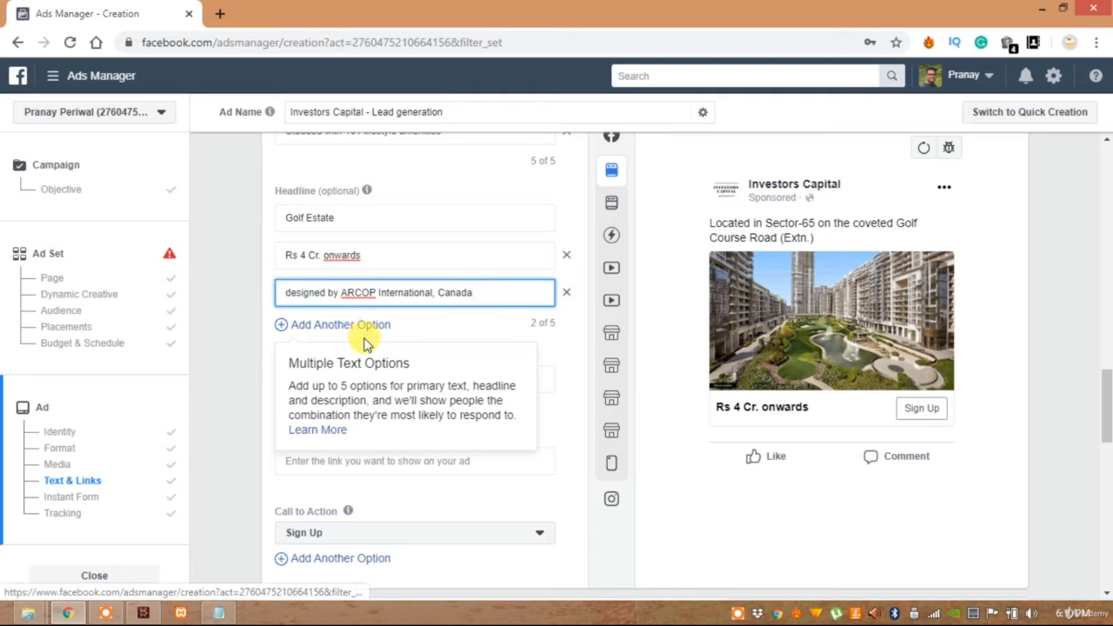
Add a fourth headline option with "A mix of high rise and mid-rise residential towers", copied from the Notepad file
scroll(370, 287, "up", 1)
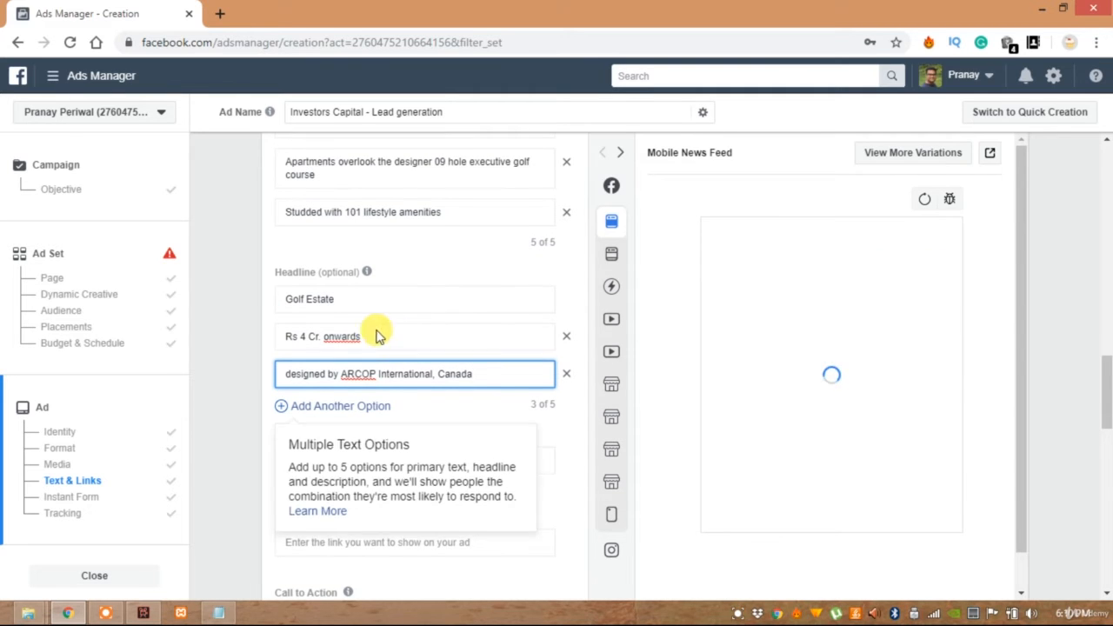
left_click(350, 406)
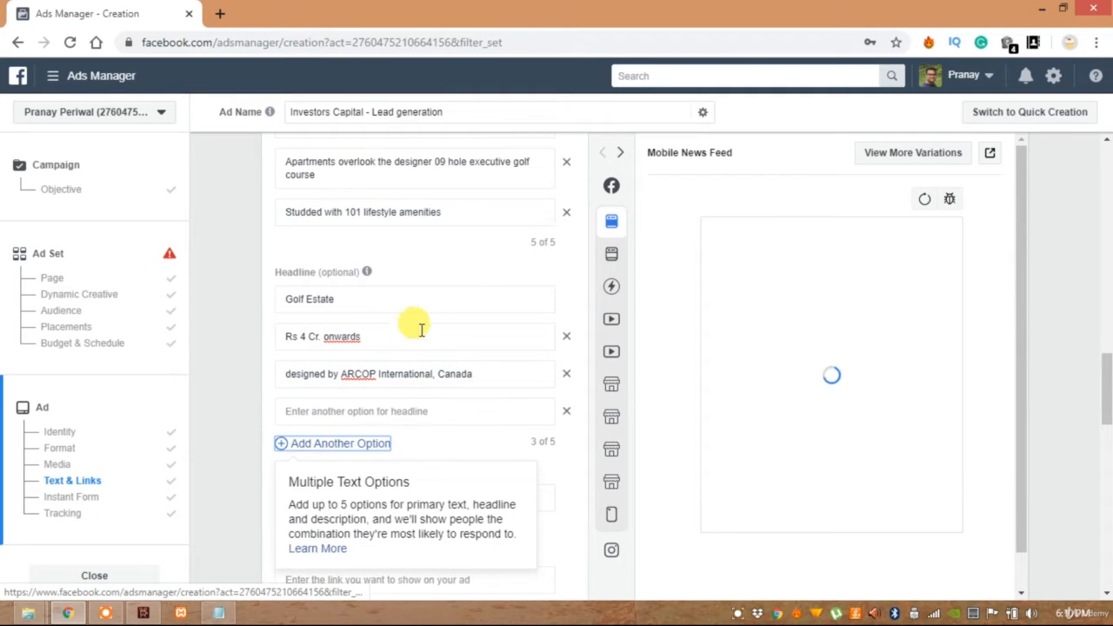
key("alt+Tab")
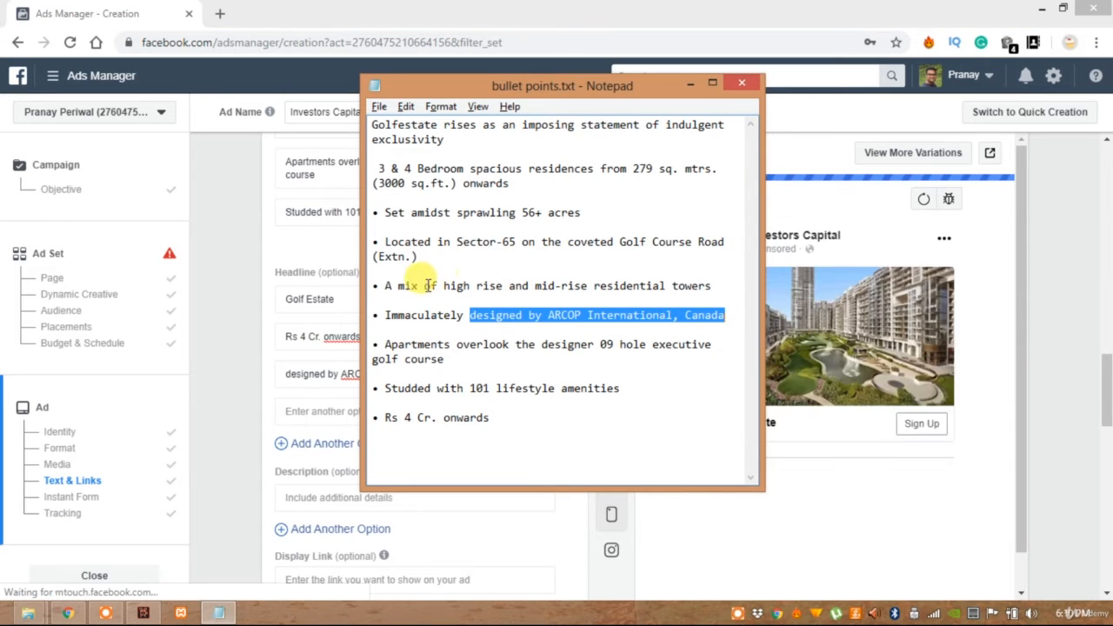
left_click_drag(388, 287, 713, 287)
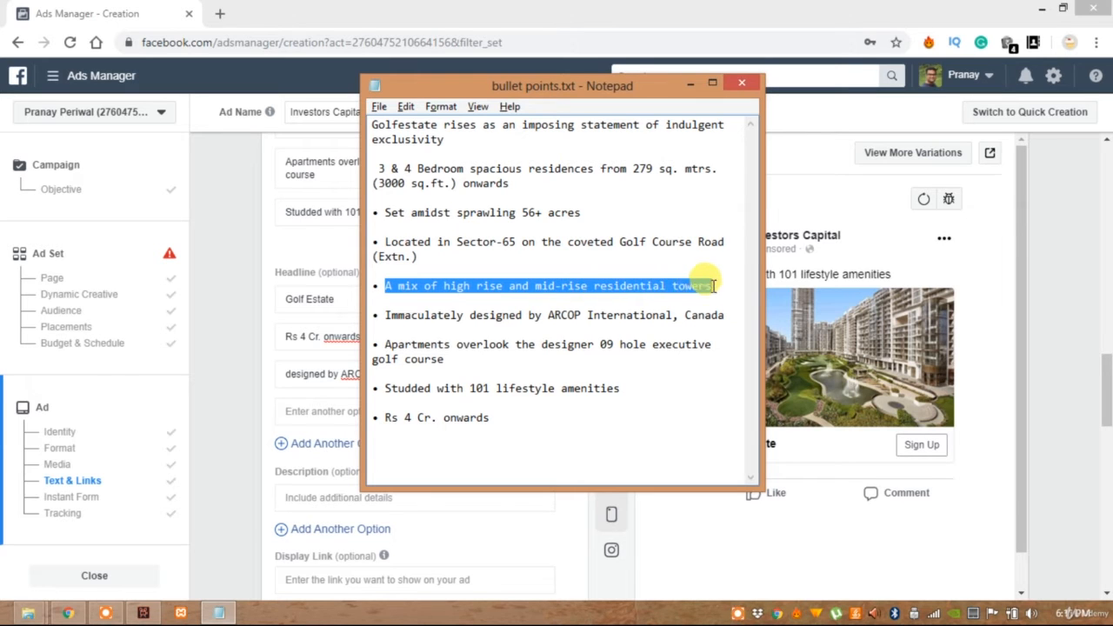
left_click(358, 450)
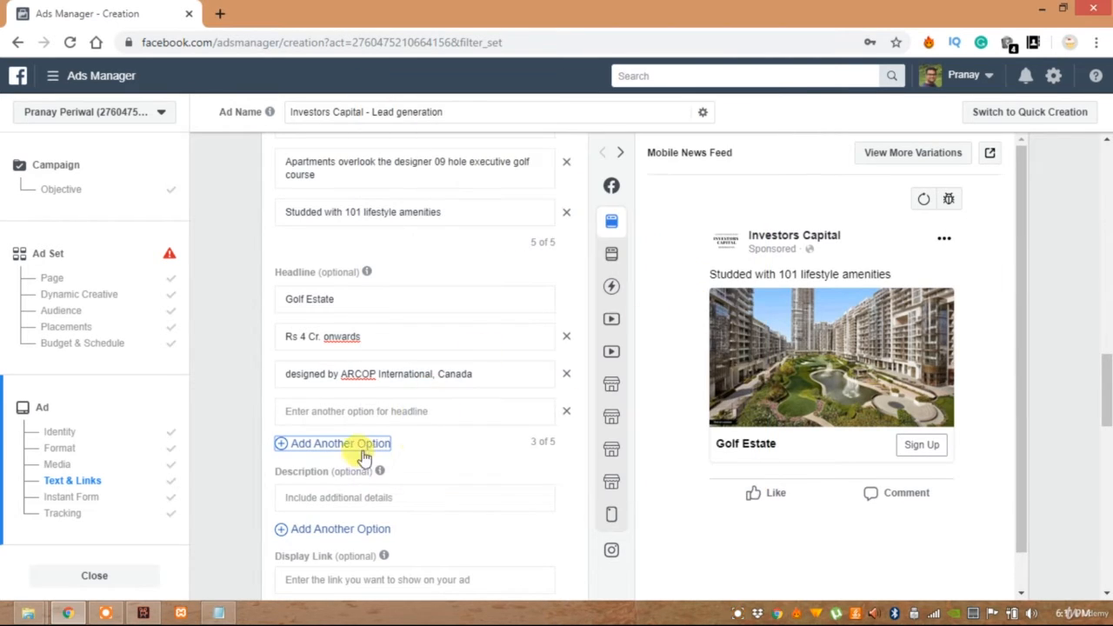
left_click(348, 412)
key("ctrl+v")
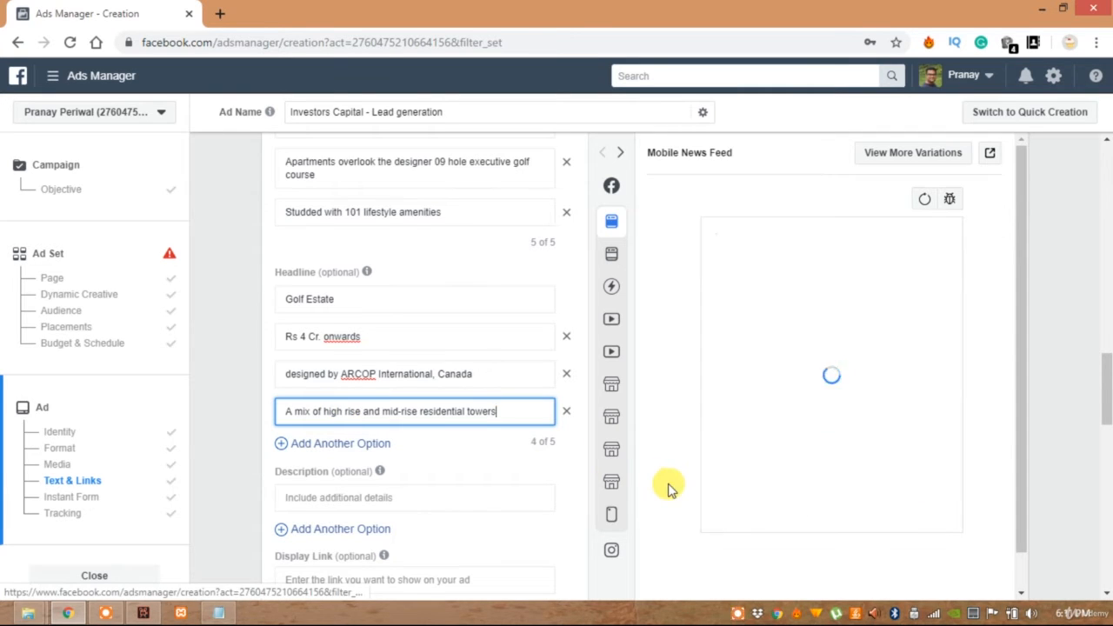
left_click(496, 444)
Switch the ad preview to Desktop News Feed and add "Golf Course Surrounded" as the fifth headline option
scroll(492, 434, "down", 2)
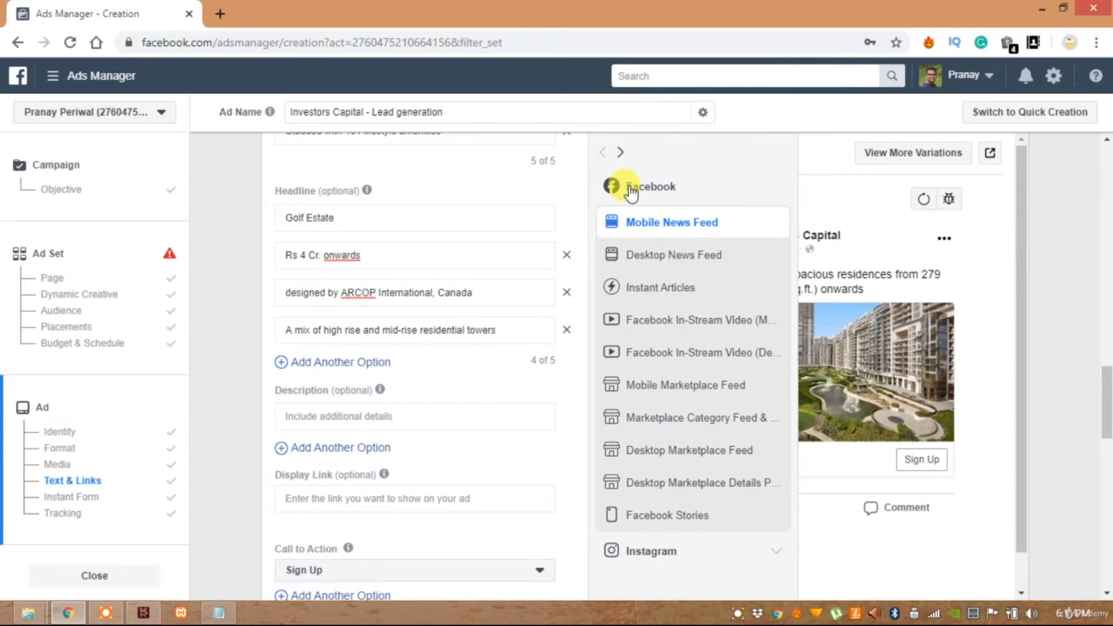
left_click(619, 154)
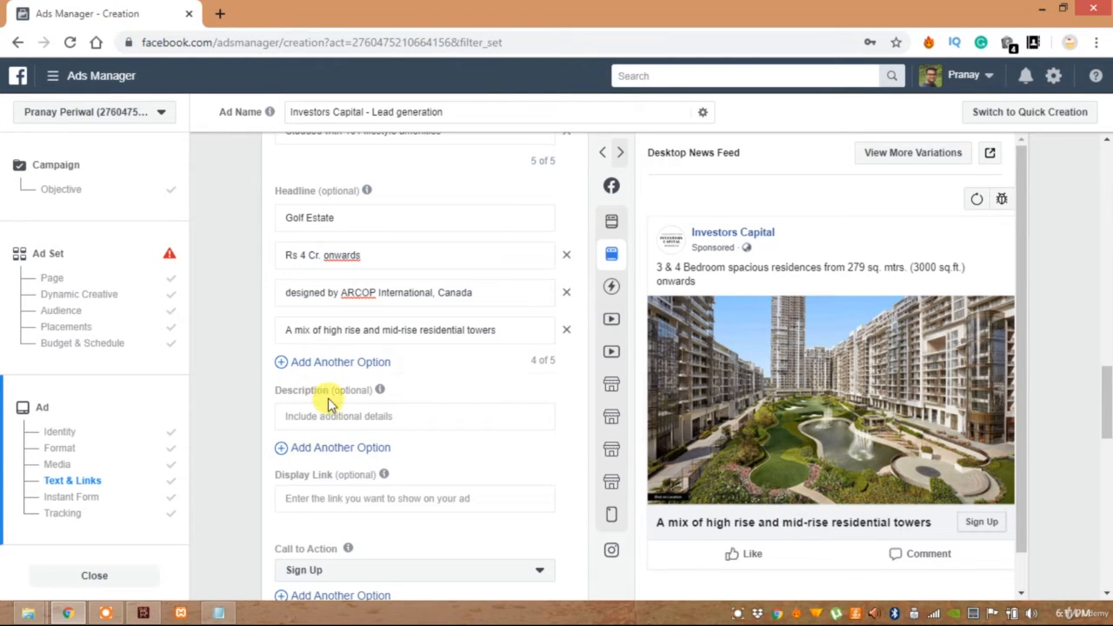
mouse_move(319, 370)
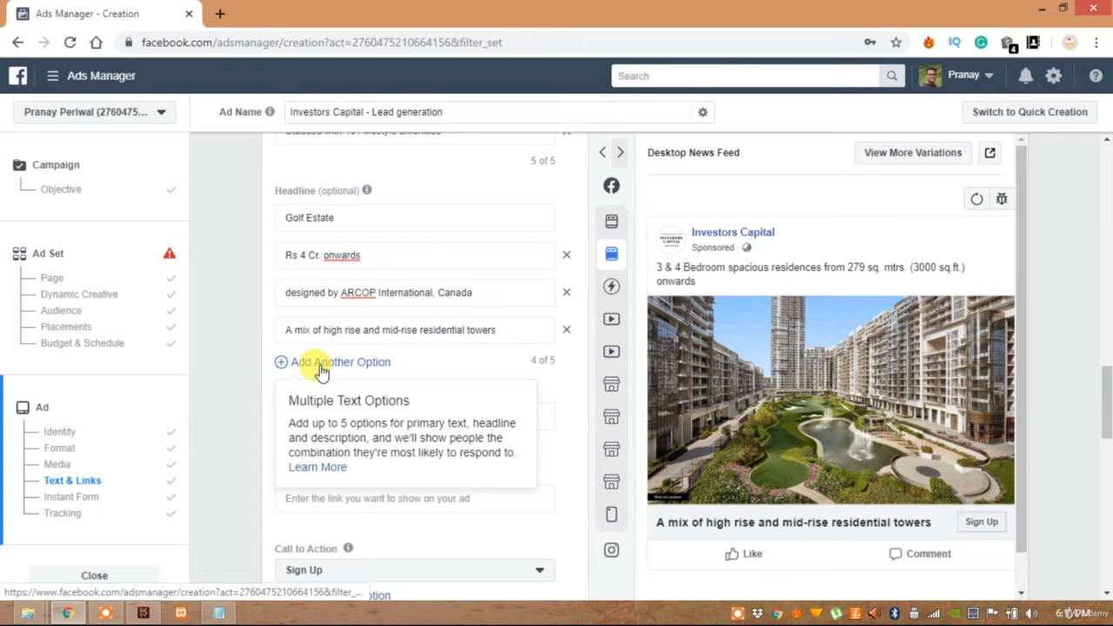
left_click(320, 363)
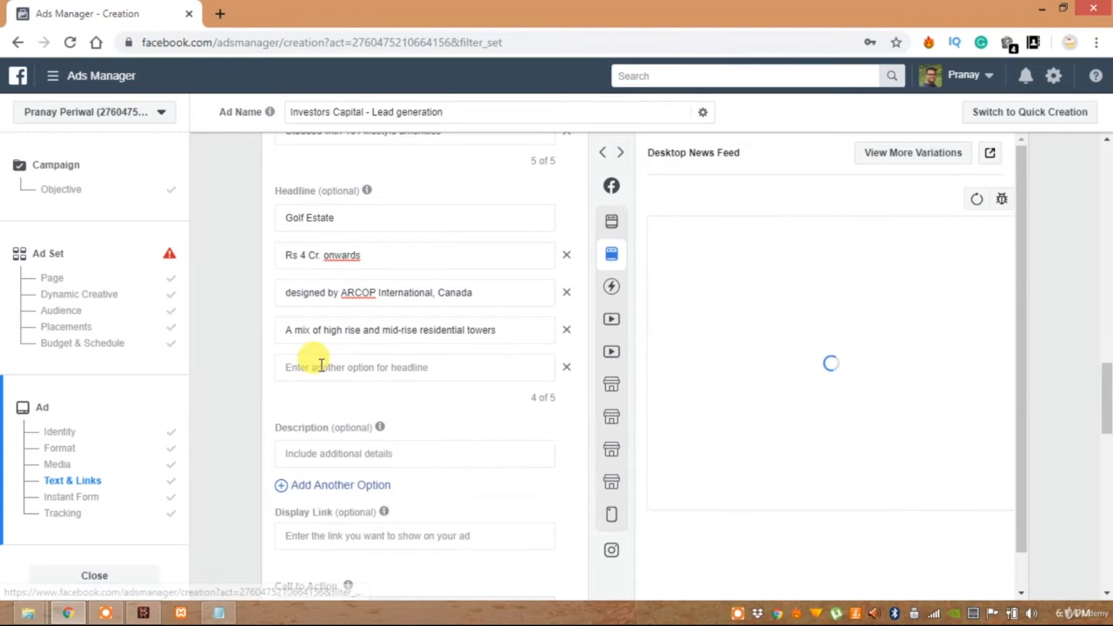
left_click(320, 367)
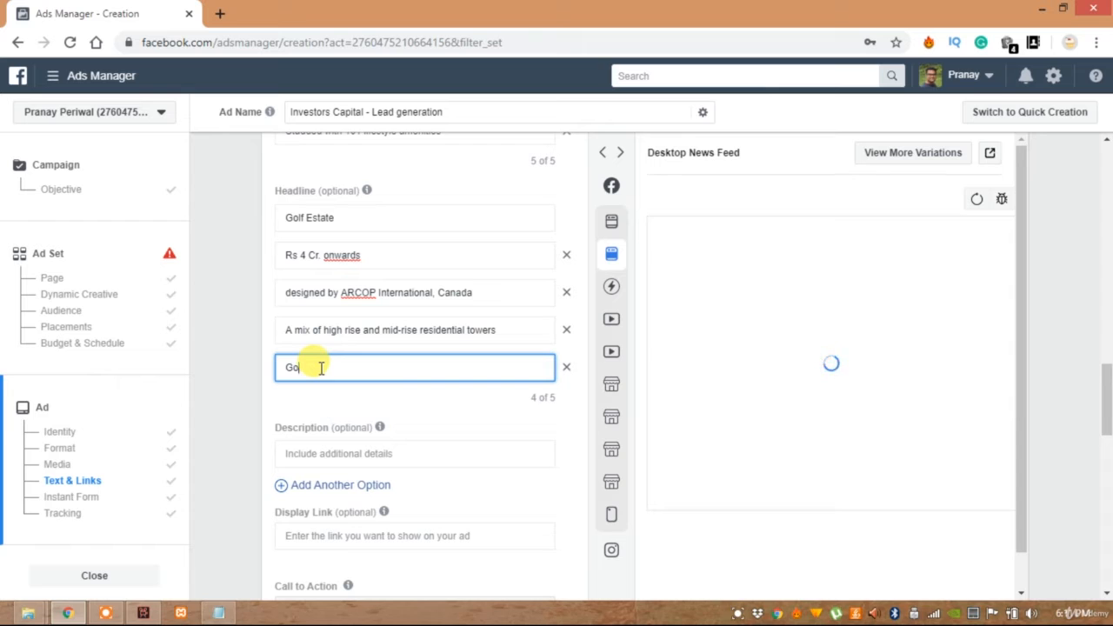
type("Cours")
type("e Surrou")
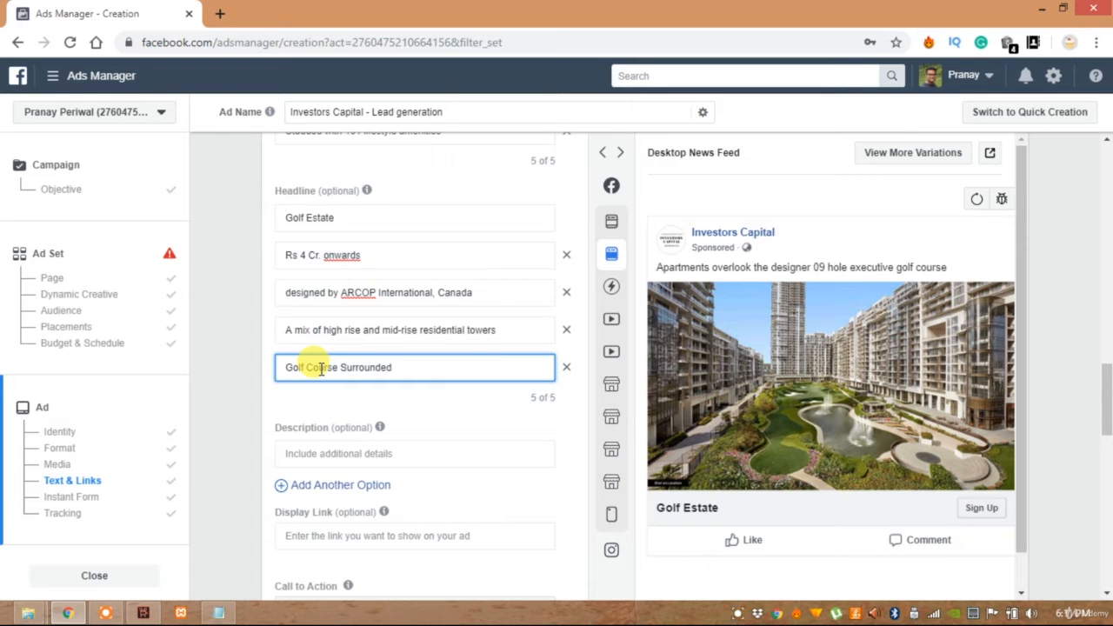
type("nded")
left_click(271, 388)
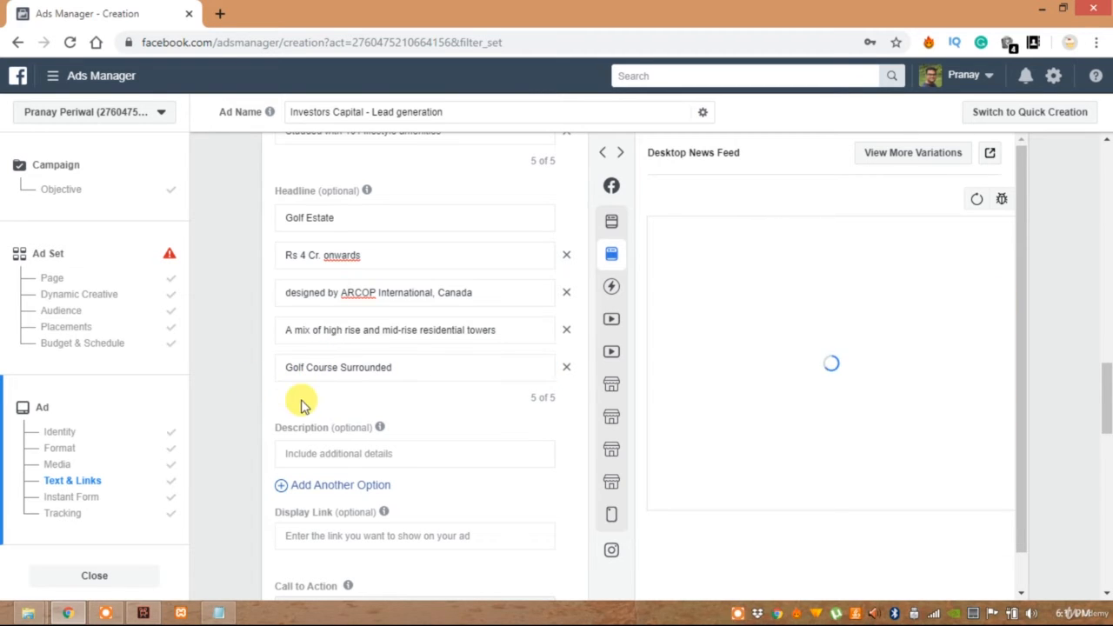
Enter "Get a quote from our executive now" as the ad's description
scroll(367, 350, "down", 2)
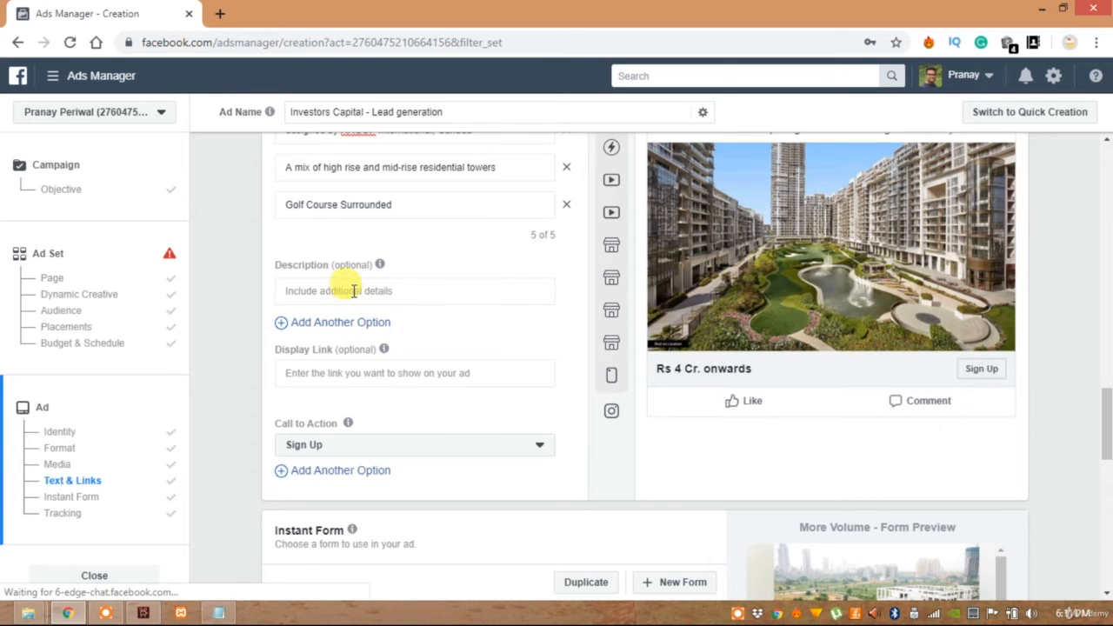
left_click(354, 290)
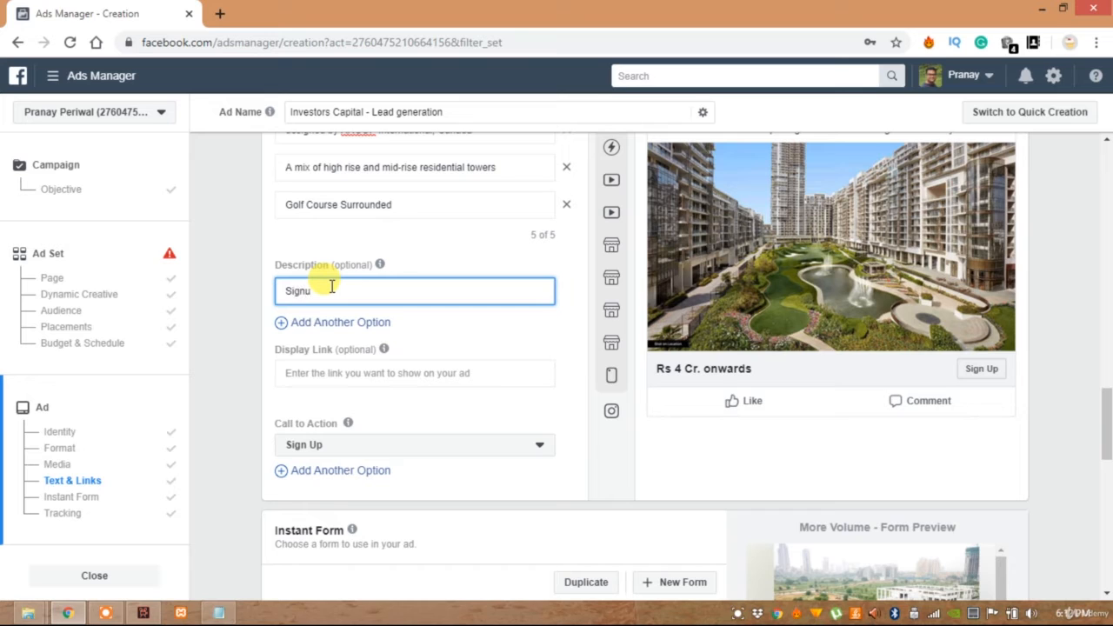
key("BackSpace")
key("BackSpace")
key("BackSpace")
key("BackSpace")
key("BackSpace")
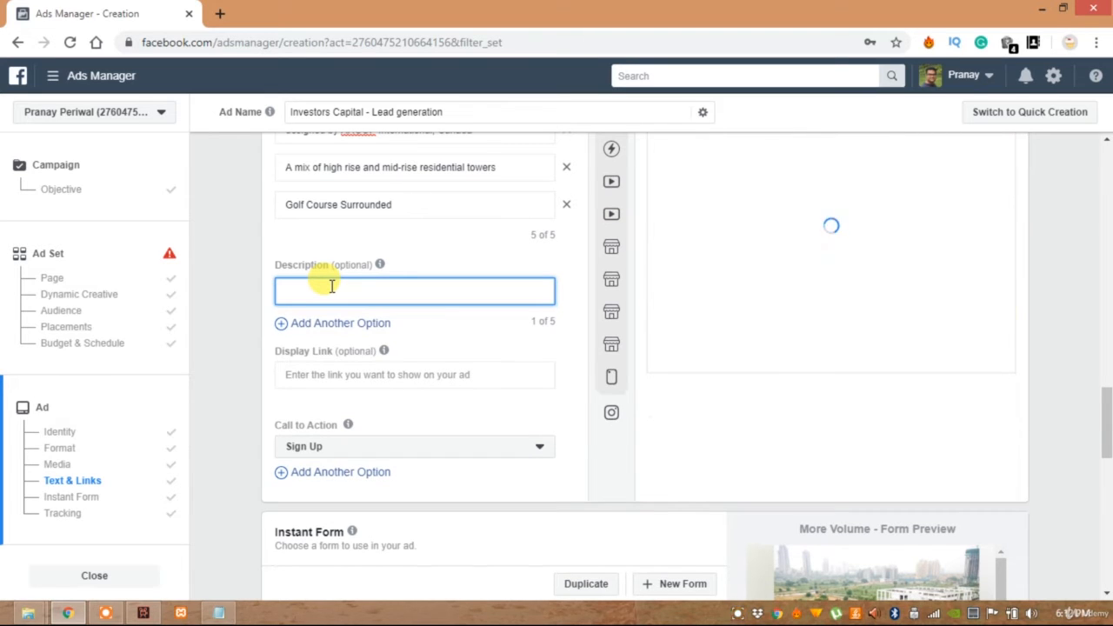
type("Get a")
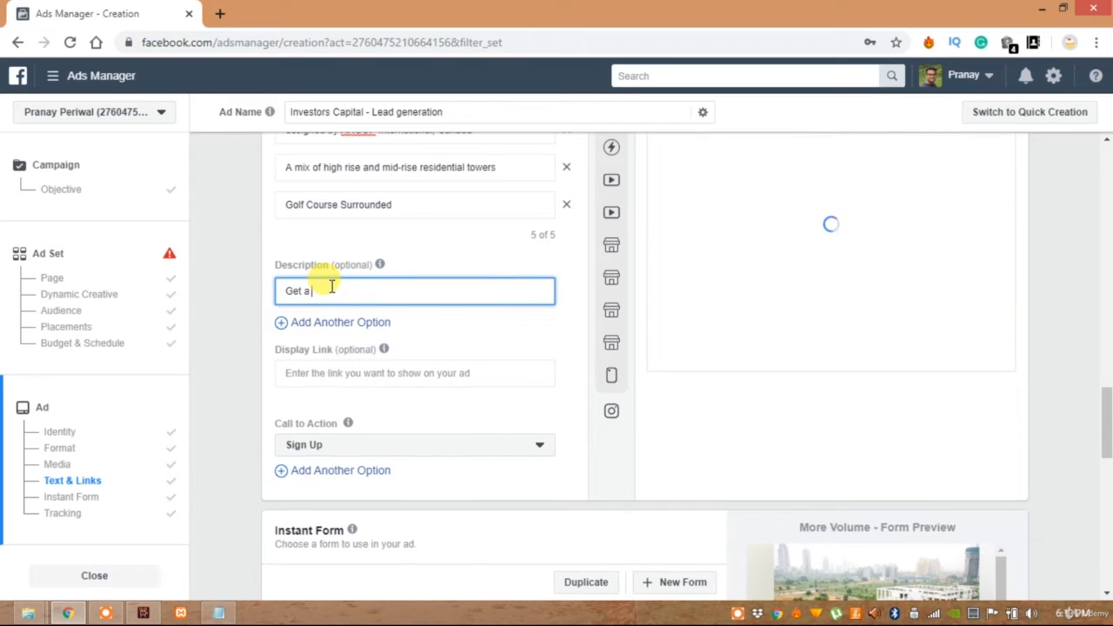
type(" quote for")
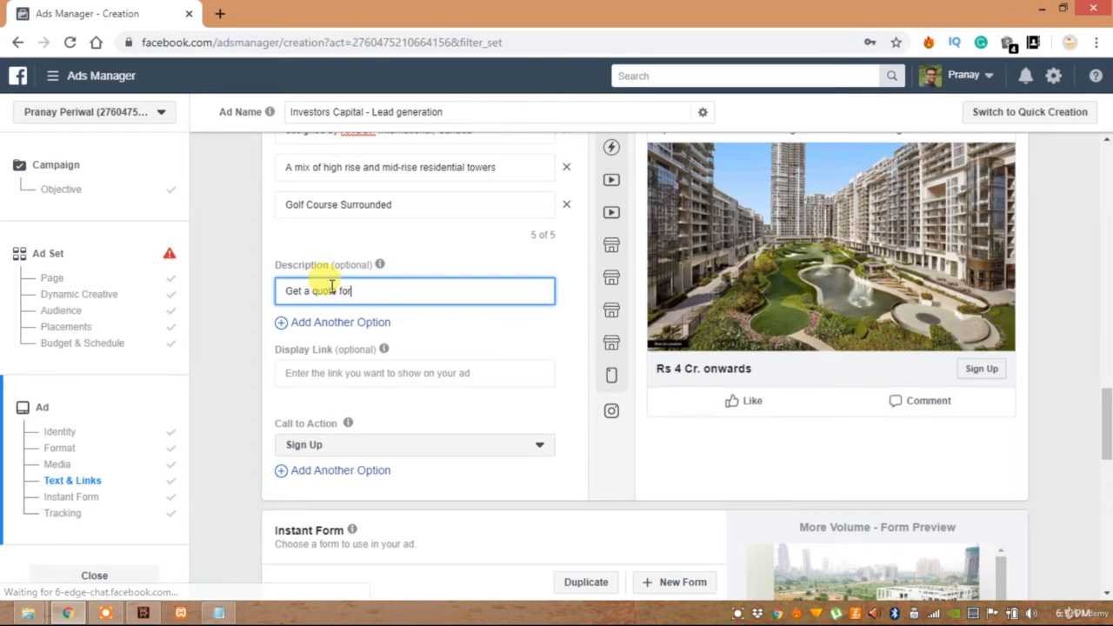
key("BackSpace")
key("BackSpace")
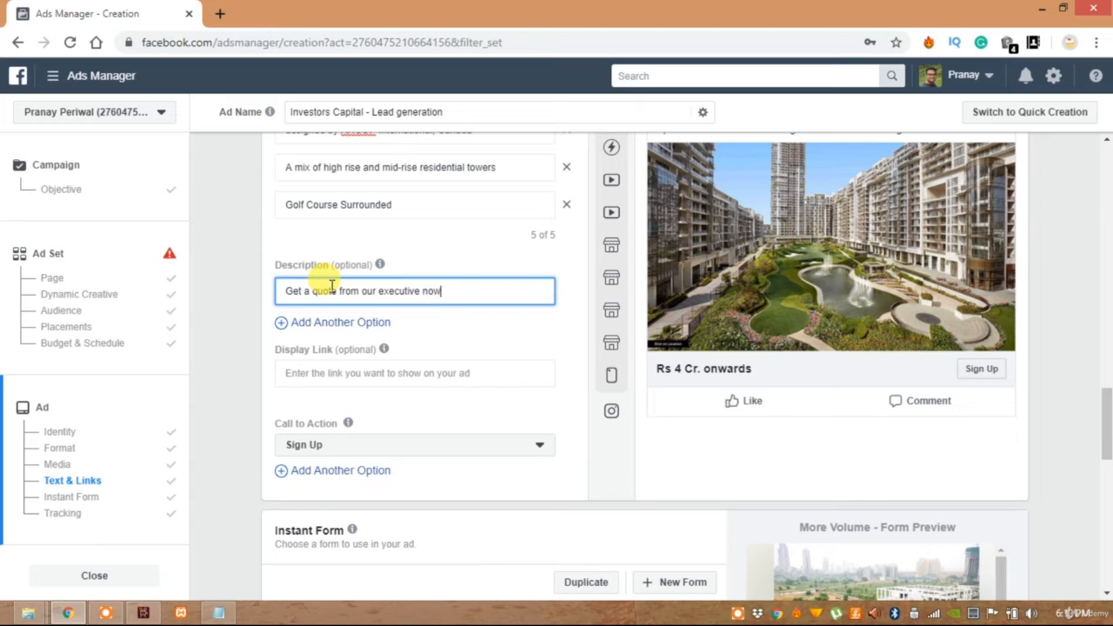
left_click(265, 295)
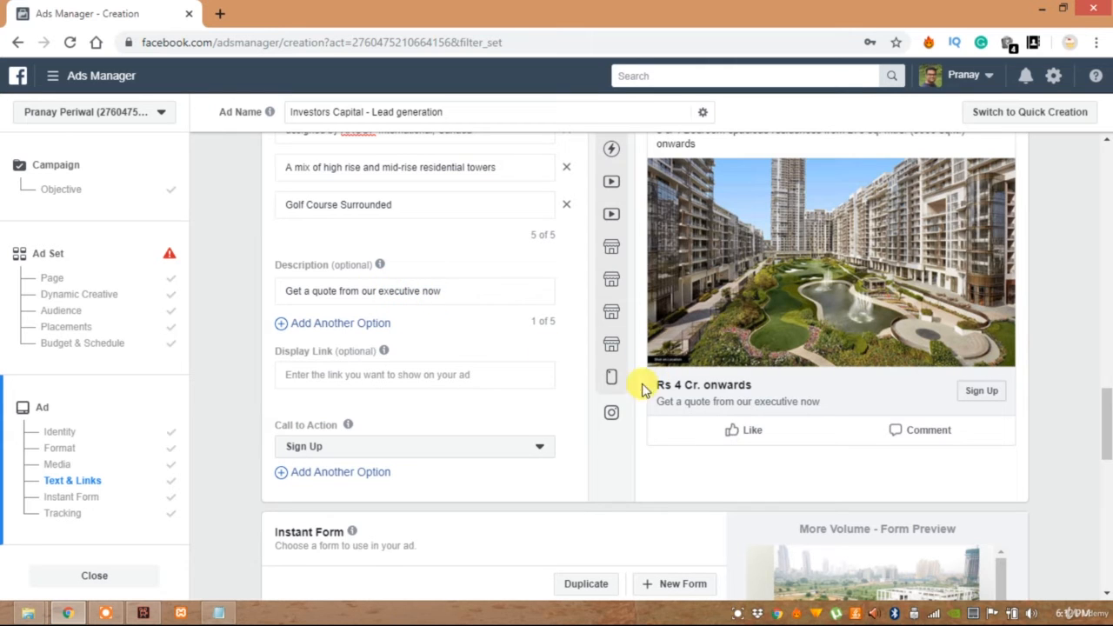
Add four more description options: "Visit our Sample Flat Now", "Get the Best Deal Now", "Awarded Best Residential in India" and "Living Like King Size"
left_click(379, 330)
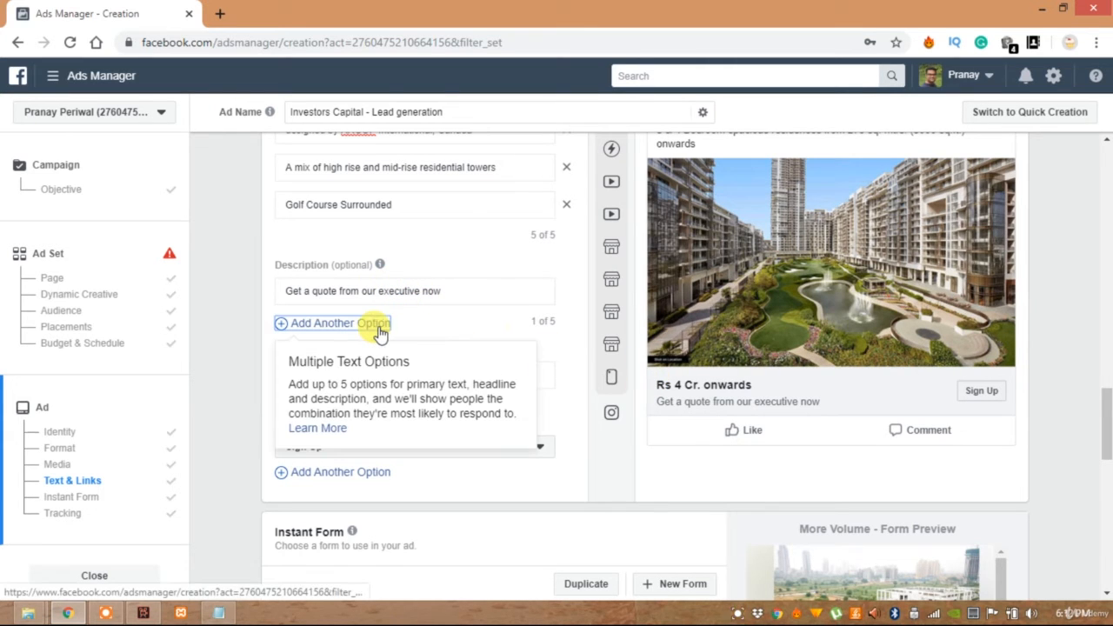
left_click(369, 328)
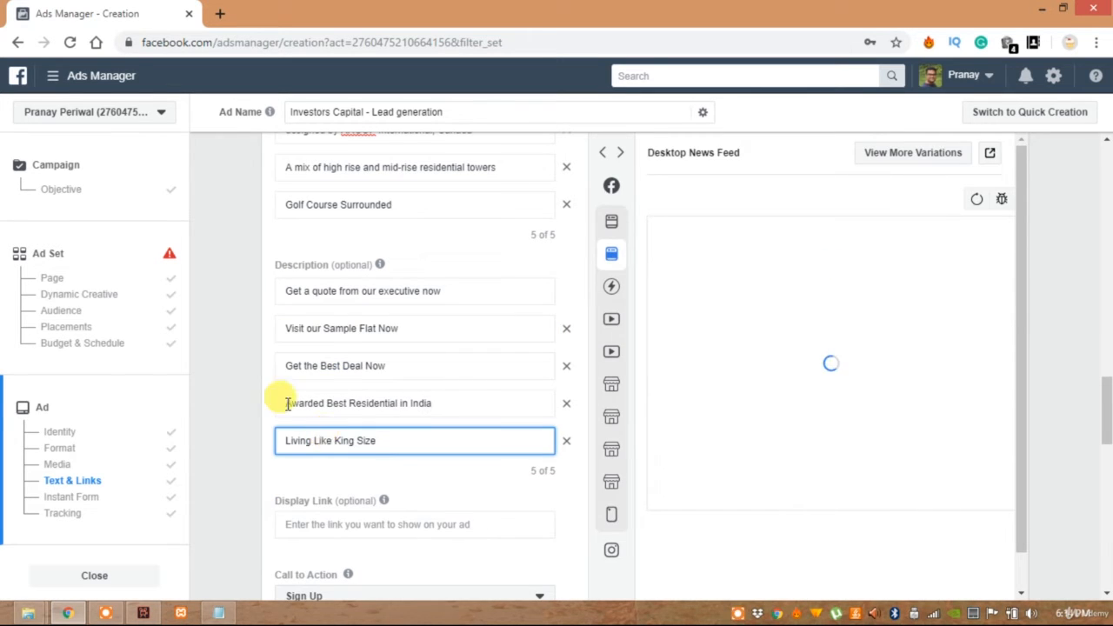
left_click(258, 385)
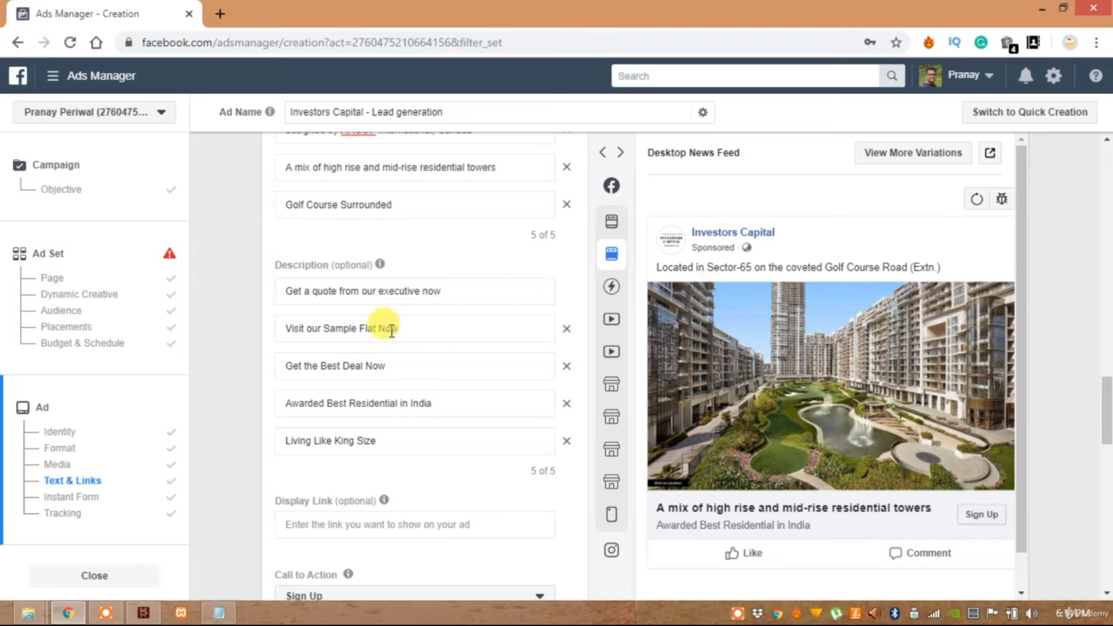
Append the Notepad text from "Golfestate rises" through "Apartments overlook the designer 09 hole executive golf course" to the first primary text
scroll(391, 331, "up", 5)
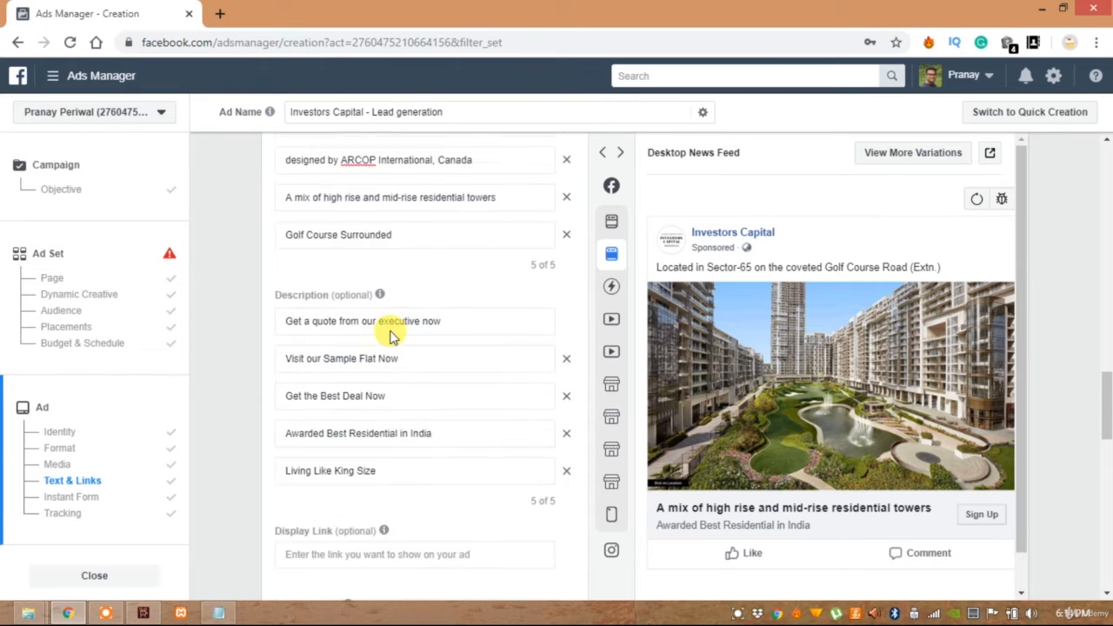
scroll(374, 300, "up", 2)
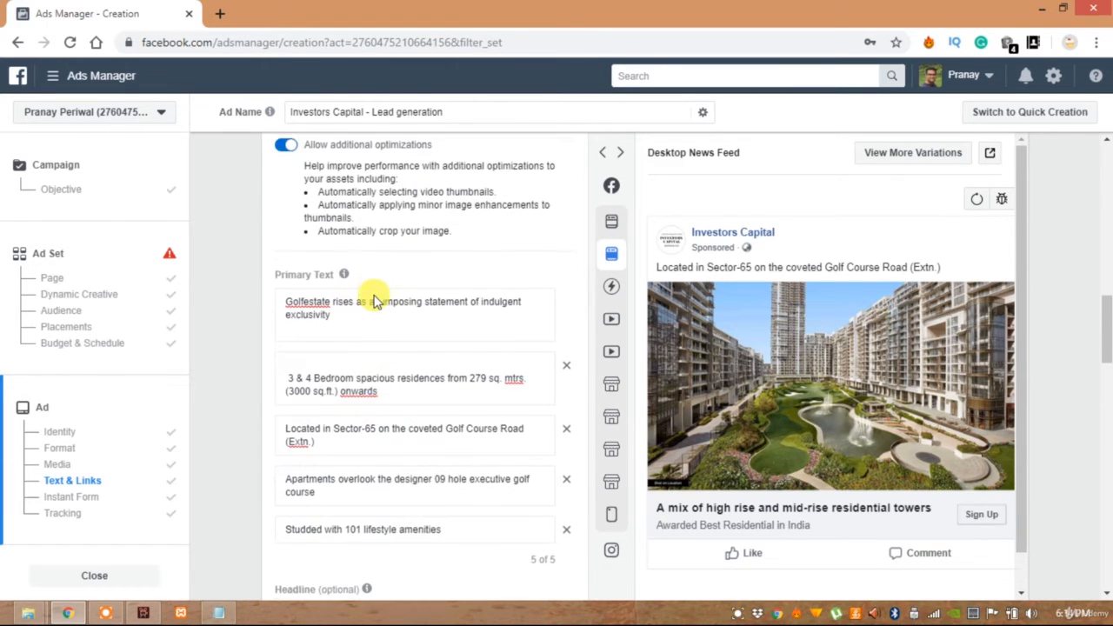
left_click(354, 326)
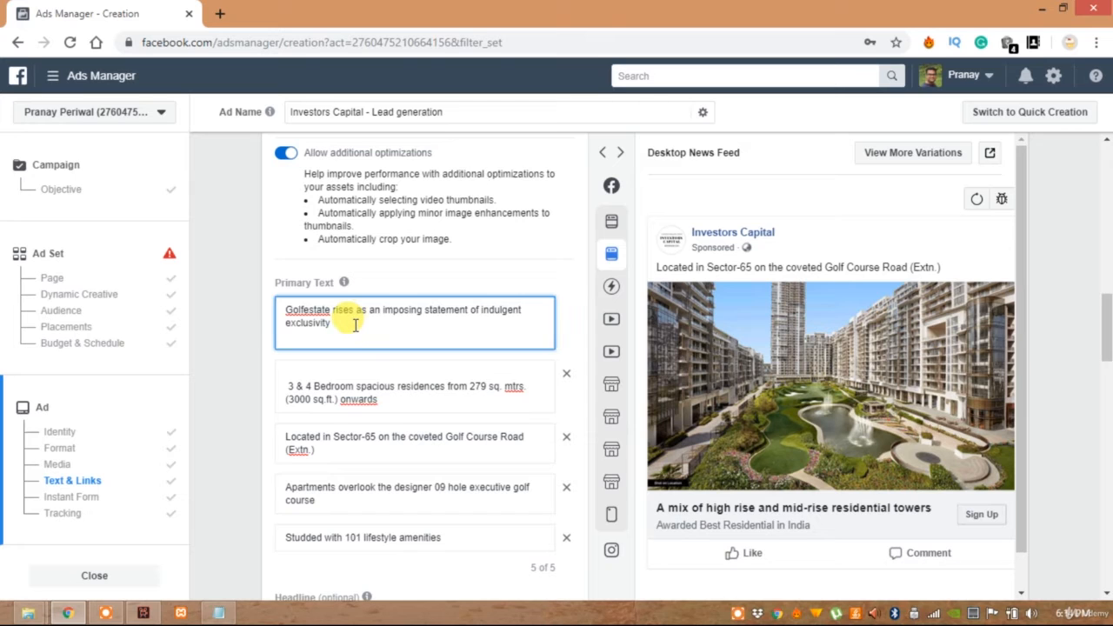
key("alt+Tab")
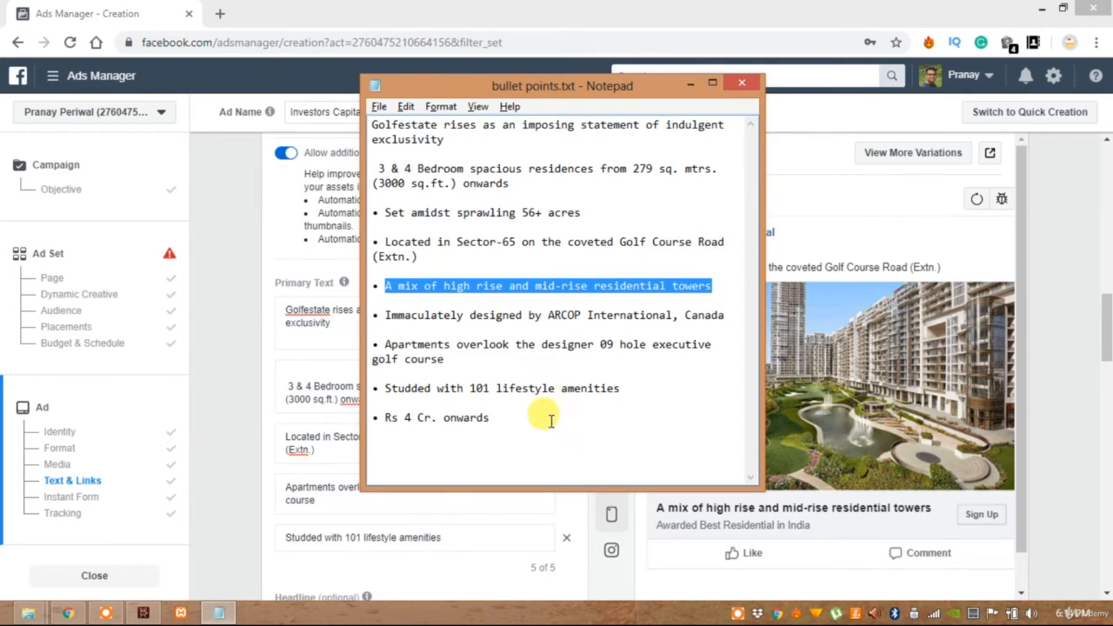
left_click_drag(371, 127, 709, 358)
key("ctrl+c")
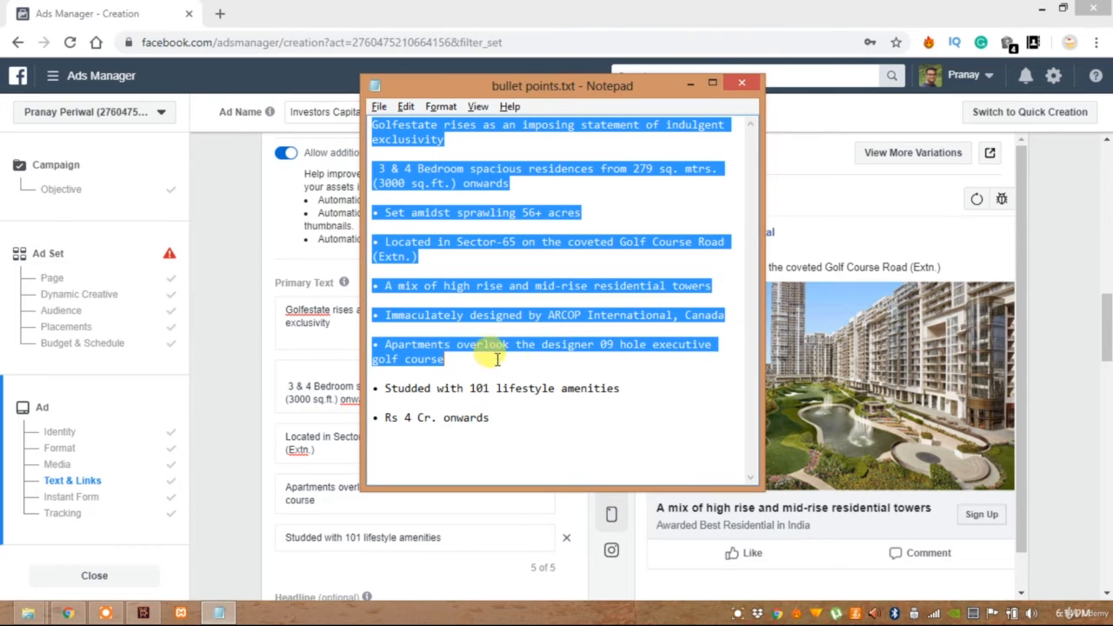
key("alt+Tab")
key("Return")
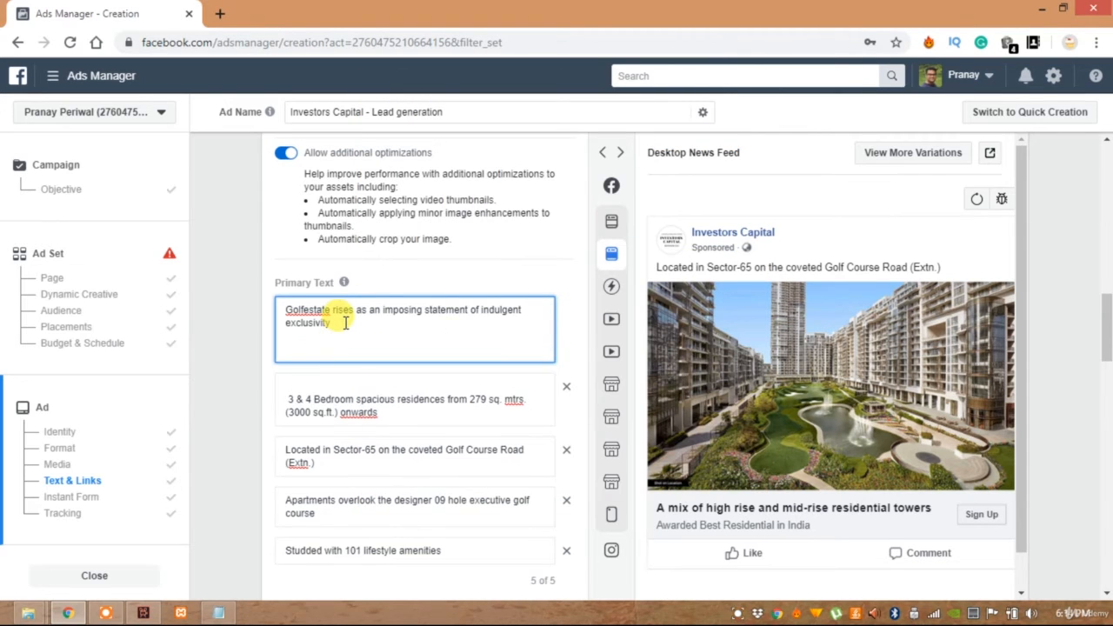
key("ctrl+v")
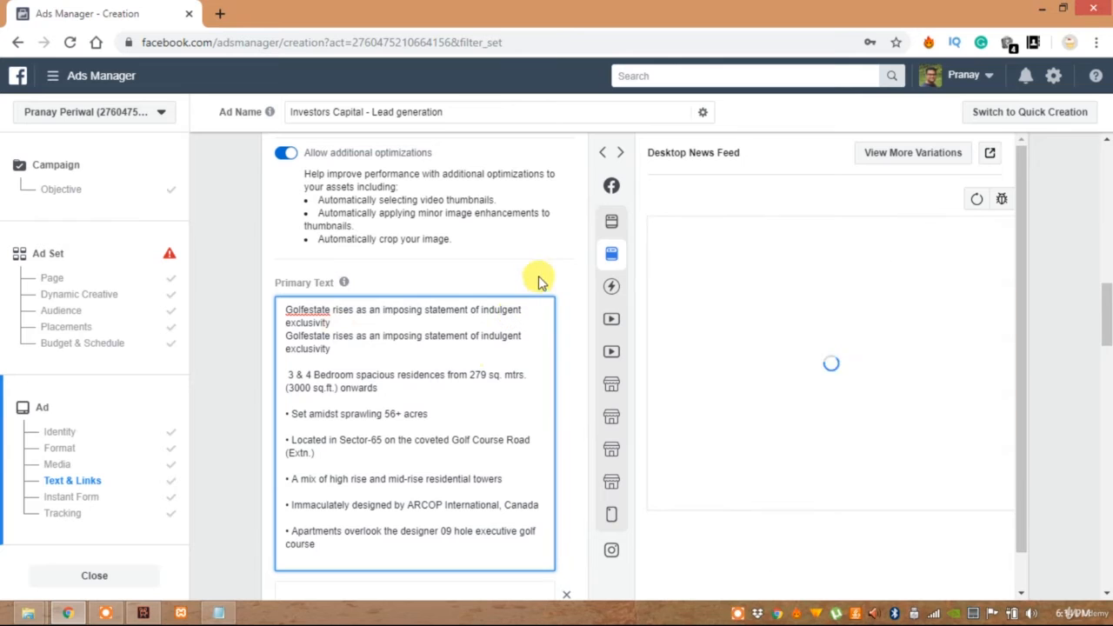
left_click(542, 266)
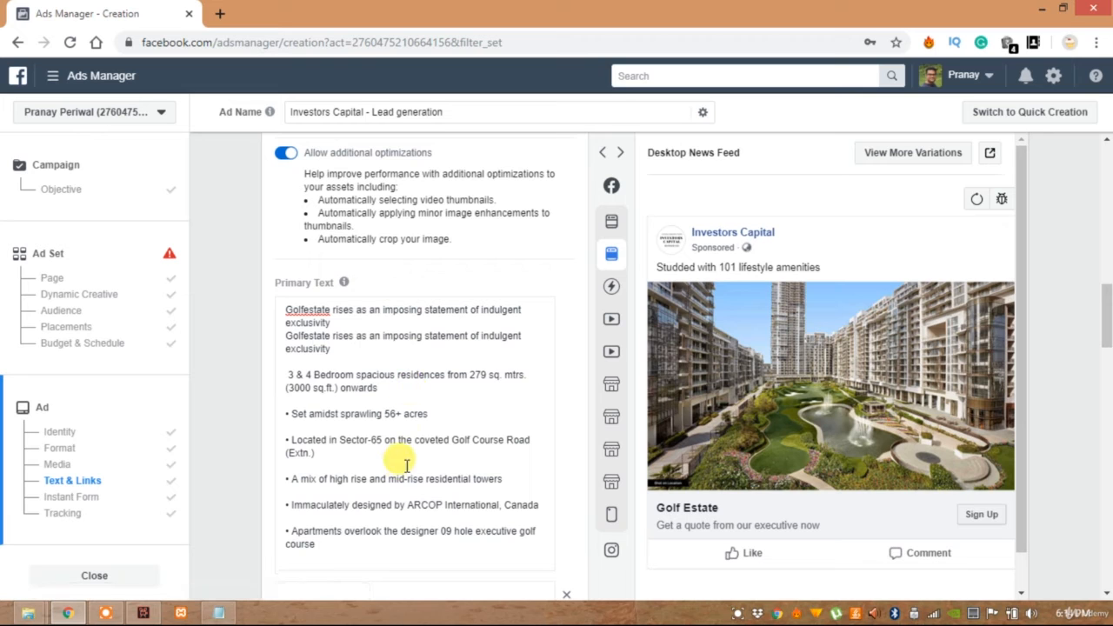
Replace the second and third primary text options with the bullet list copied from Notepad
scroll(400, 465, "down", 2)
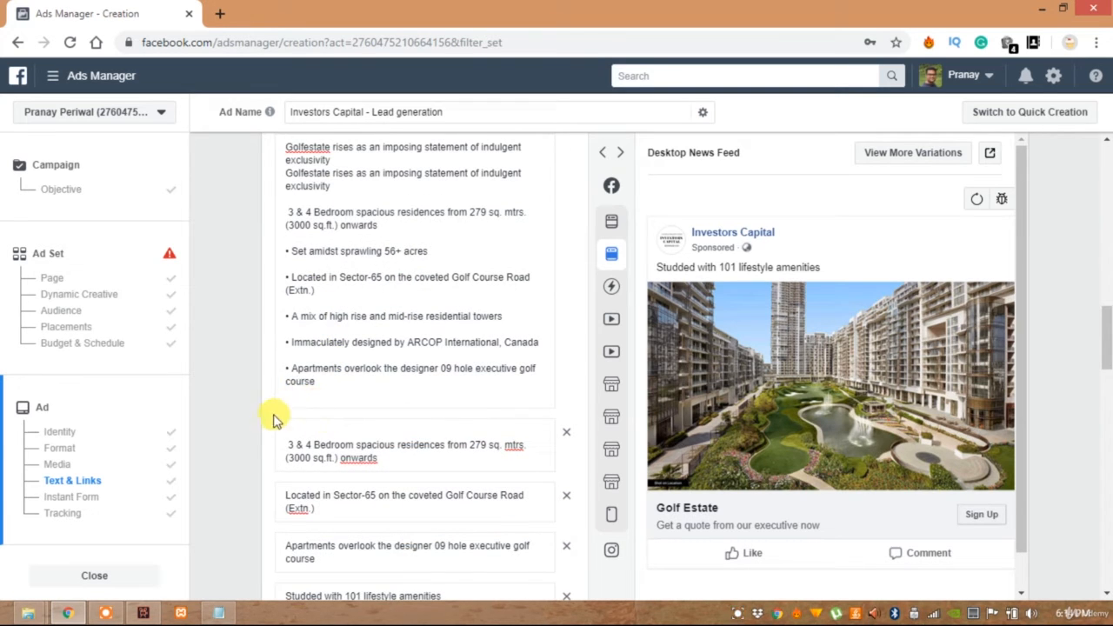
scroll(315, 357, "down", 2)
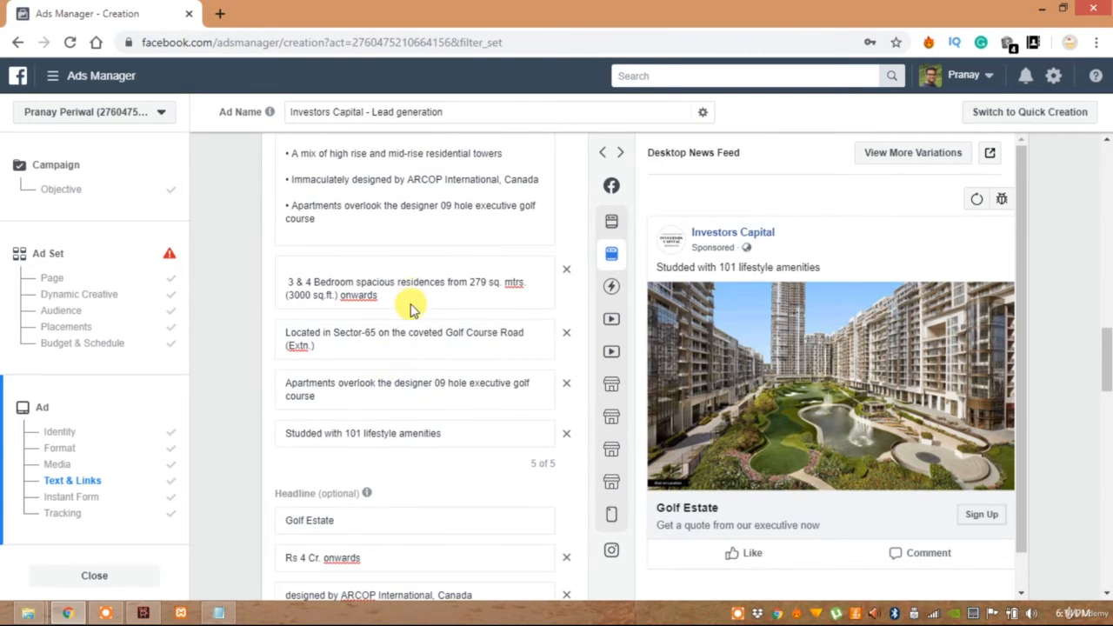
left_click_drag(405, 298, 258, 286)
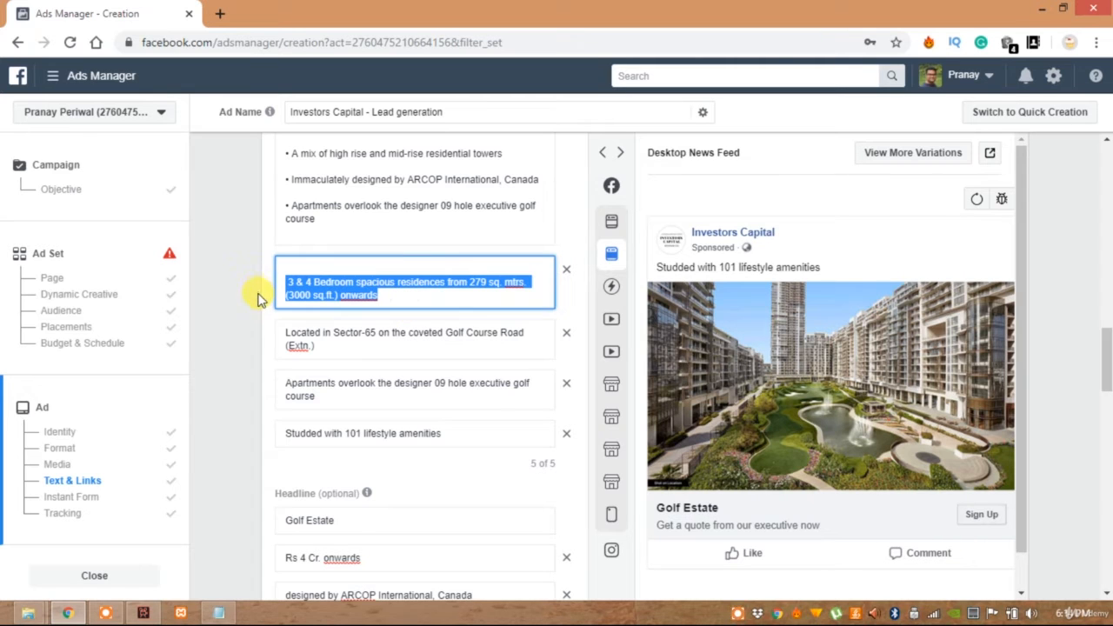
key("ctrl+v")
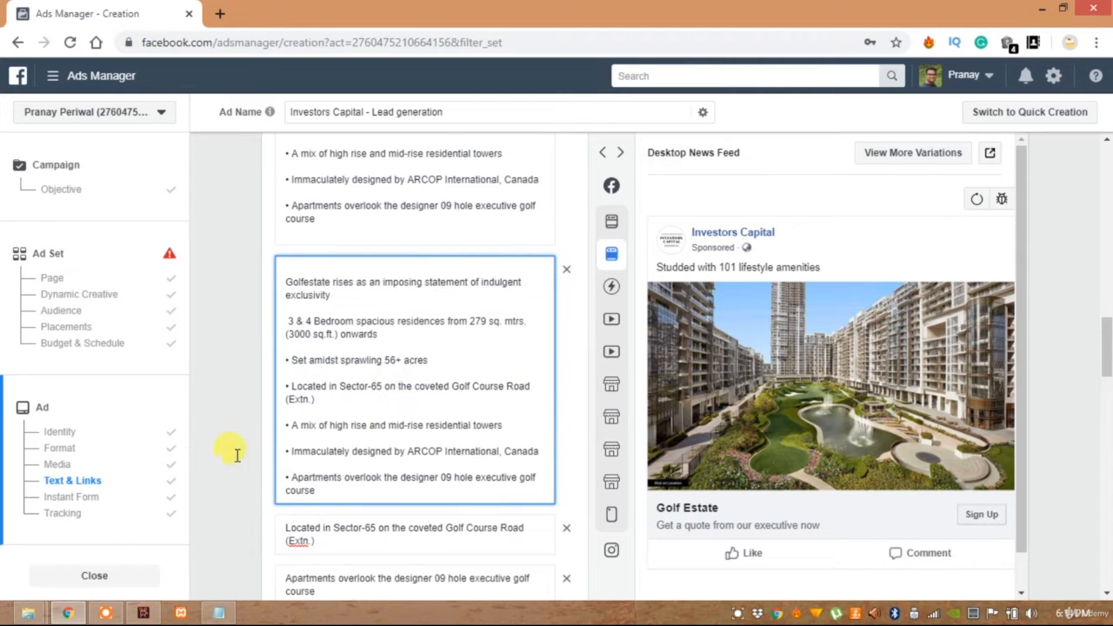
scroll(261, 453, "down", 2)
scroll(262, 453, "down", 1)
left_click_drag(323, 294, 244, 281)
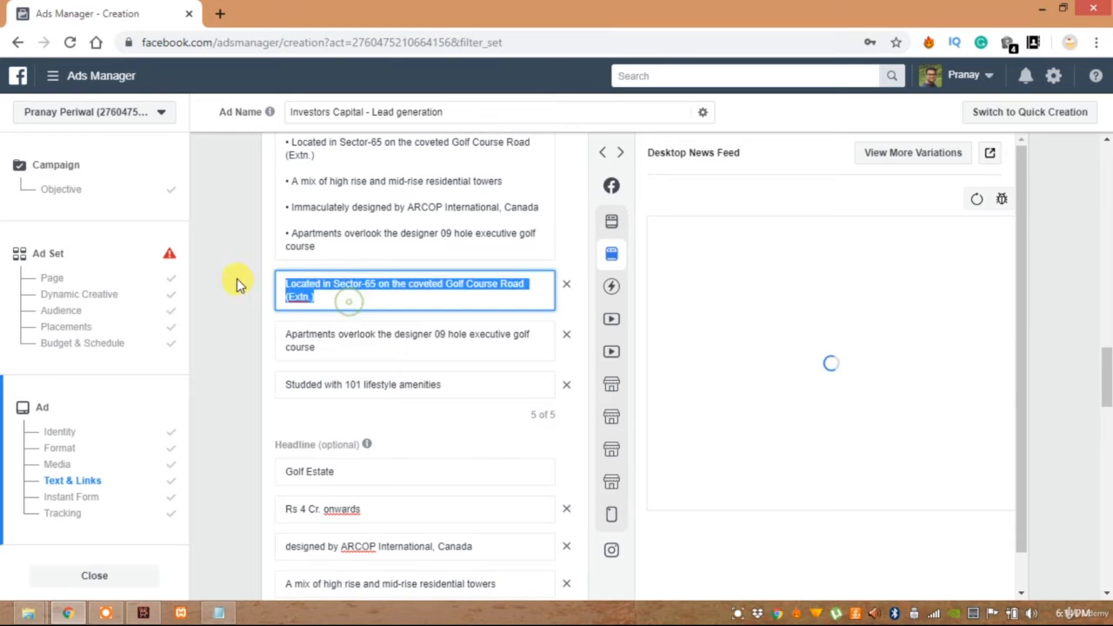
key("ctrl+v")
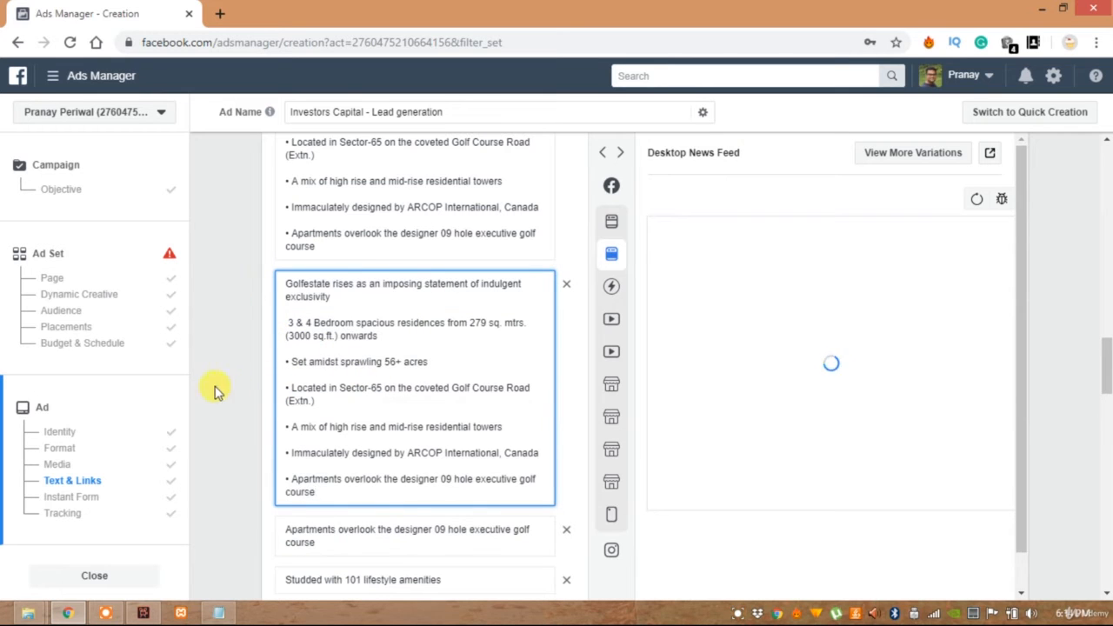
Remove the four additional primary text options, keeping only the first one with the full bullet list
scroll(241, 389, "down", 3)
scroll(274, 369, "up", 1)
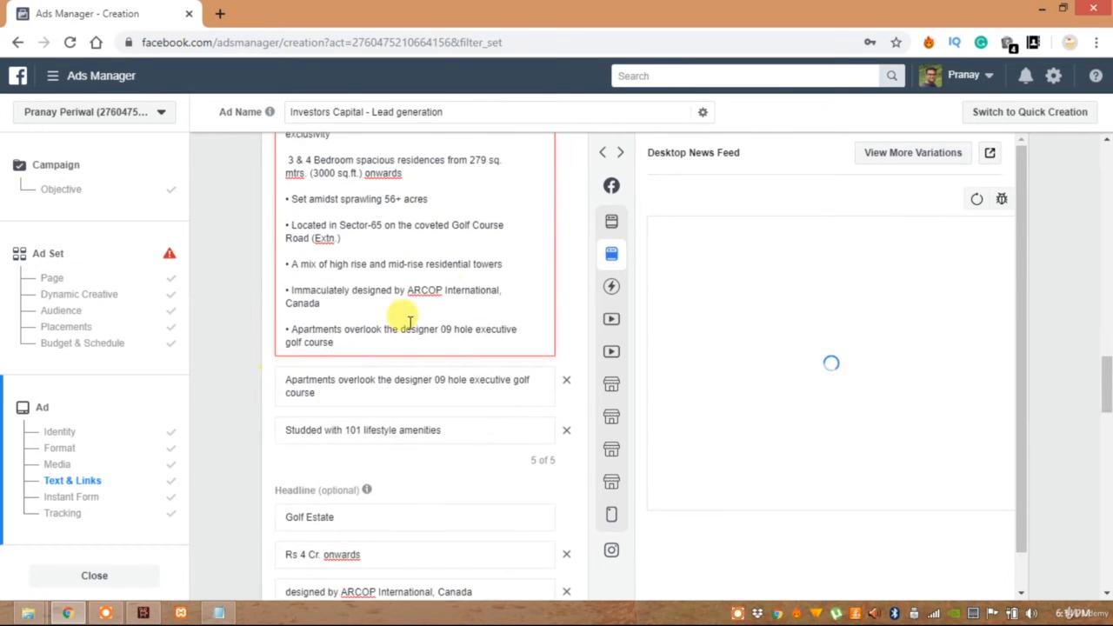
scroll(532, 283, "up", 1)
mouse_move(539, 209)
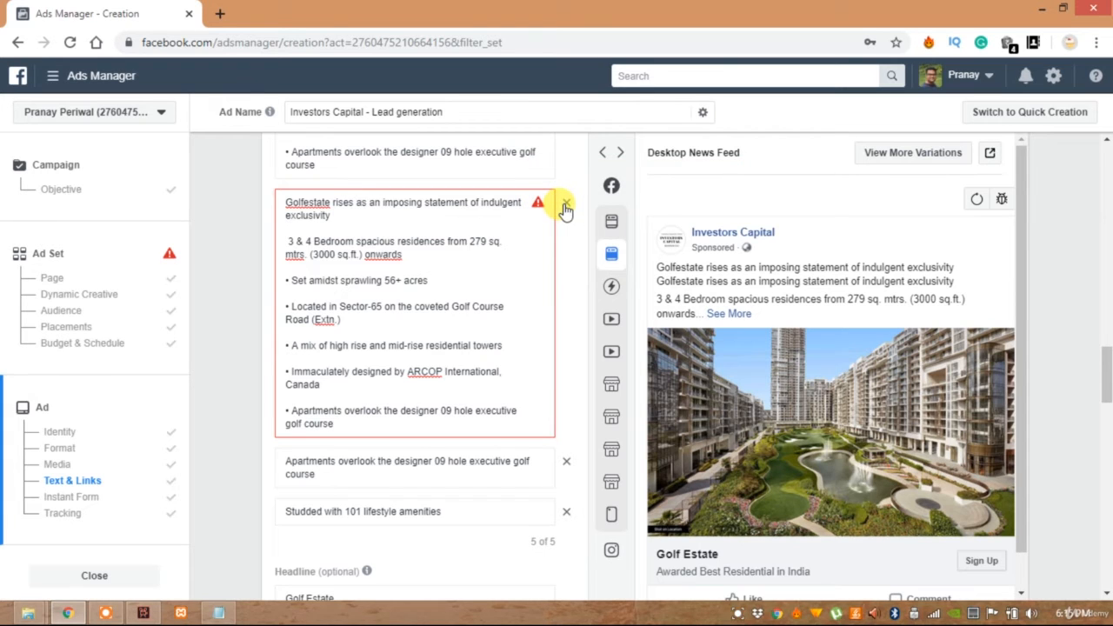
left_click(566, 206)
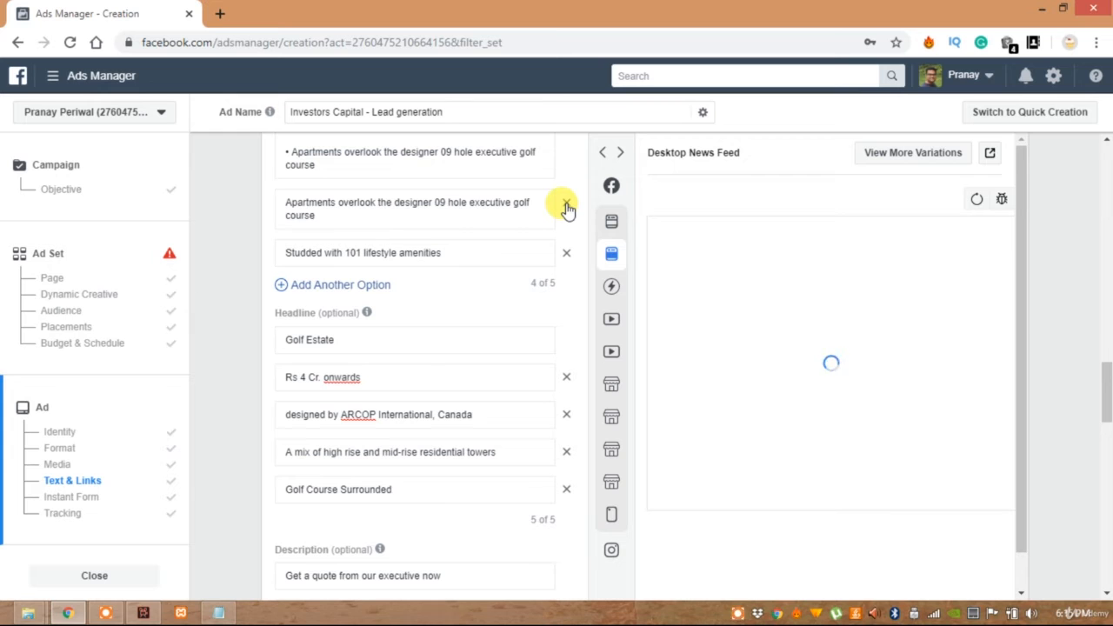
left_click(566, 206)
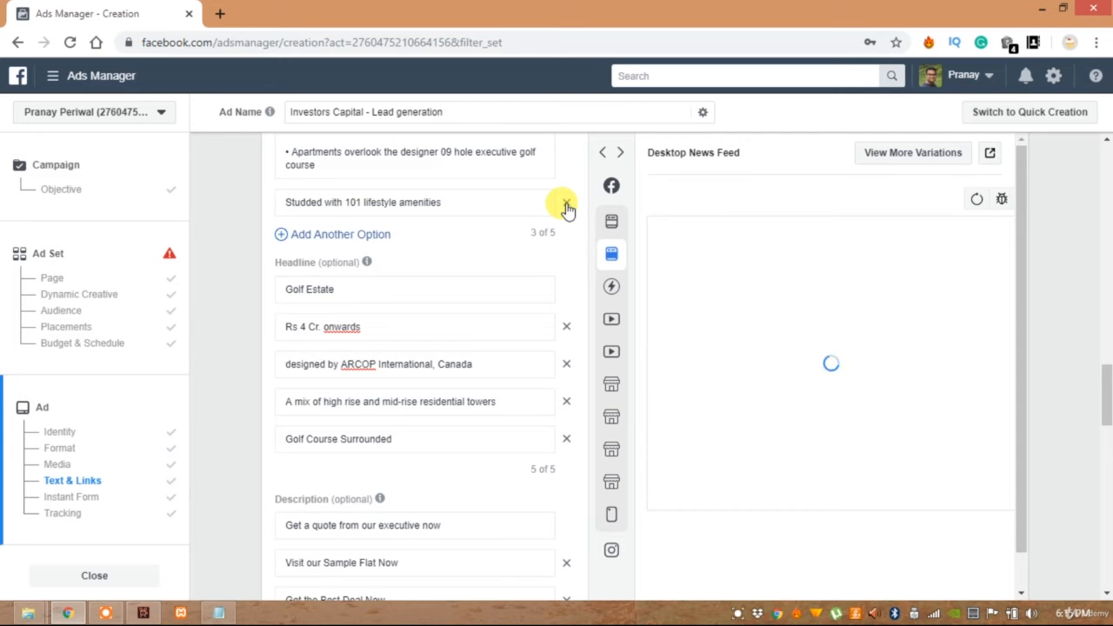
left_click(566, 206)
scroll(512, 294, "up", 4)
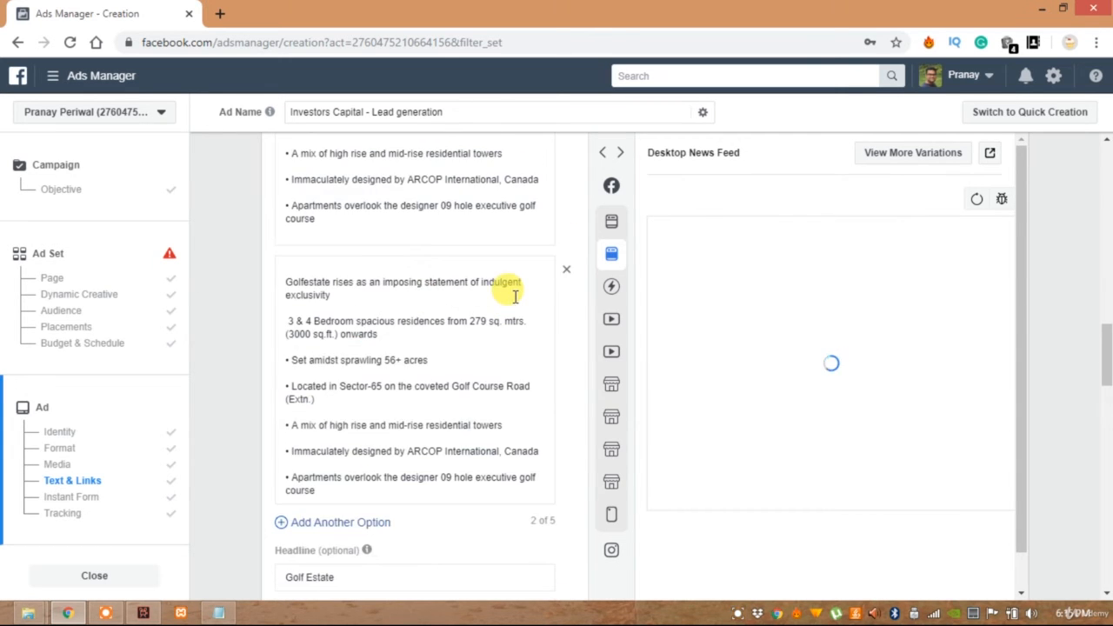
scroll(515, 297, "up", 2)
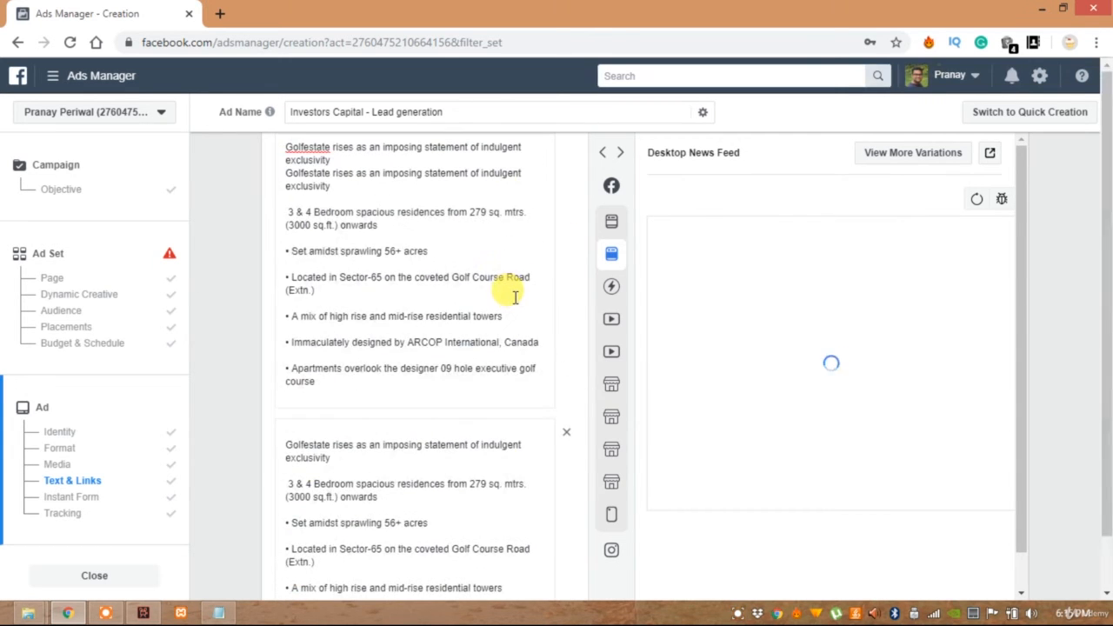
left_click(563, 437)
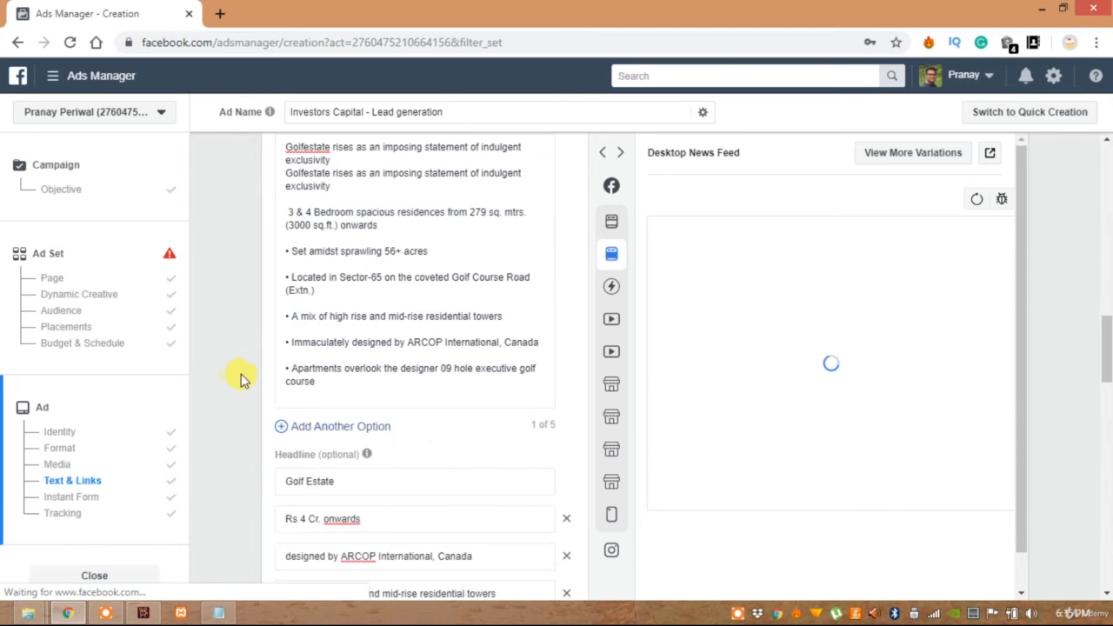
Set the call to action to Get Quote and add Book Now as the second option
scroll(405, 286, "down", 5)
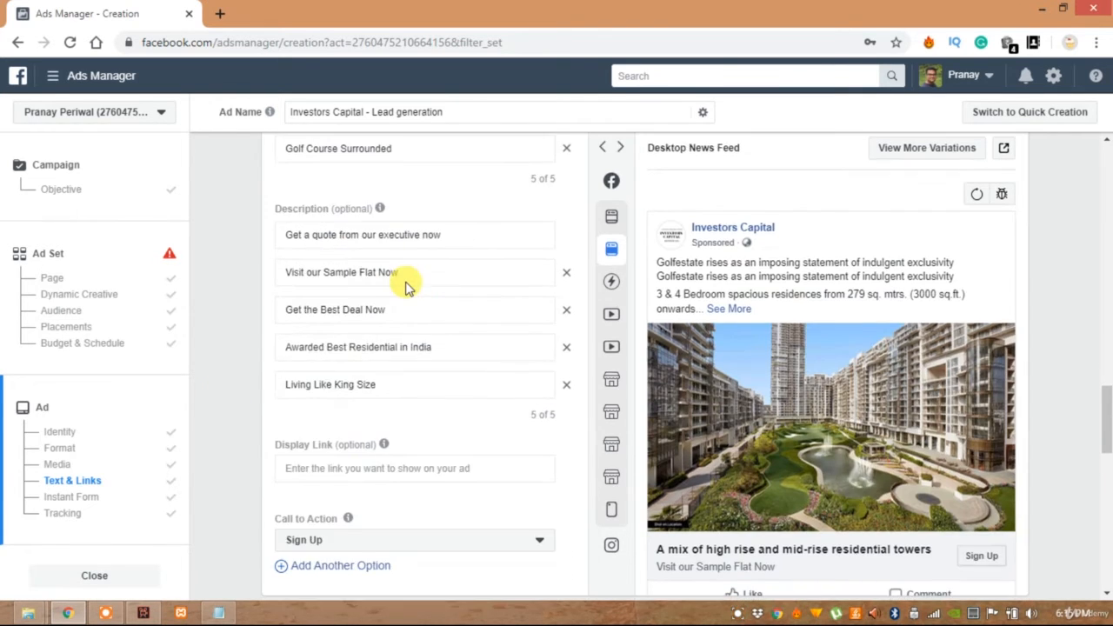
scroll(405, 281, "down", 2)
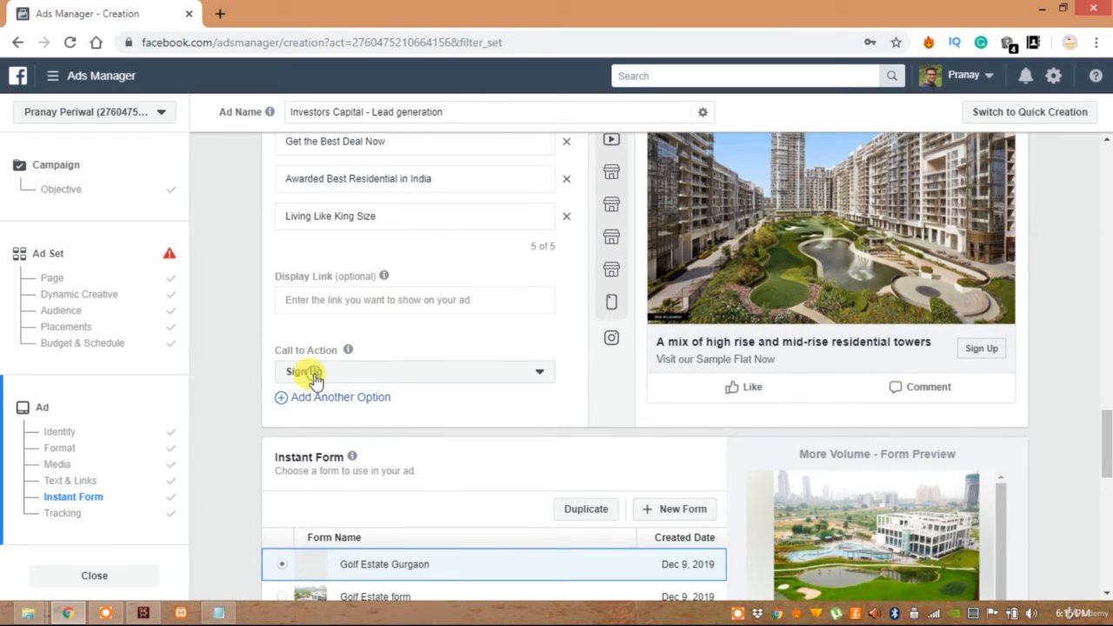
left_click(314, 373)
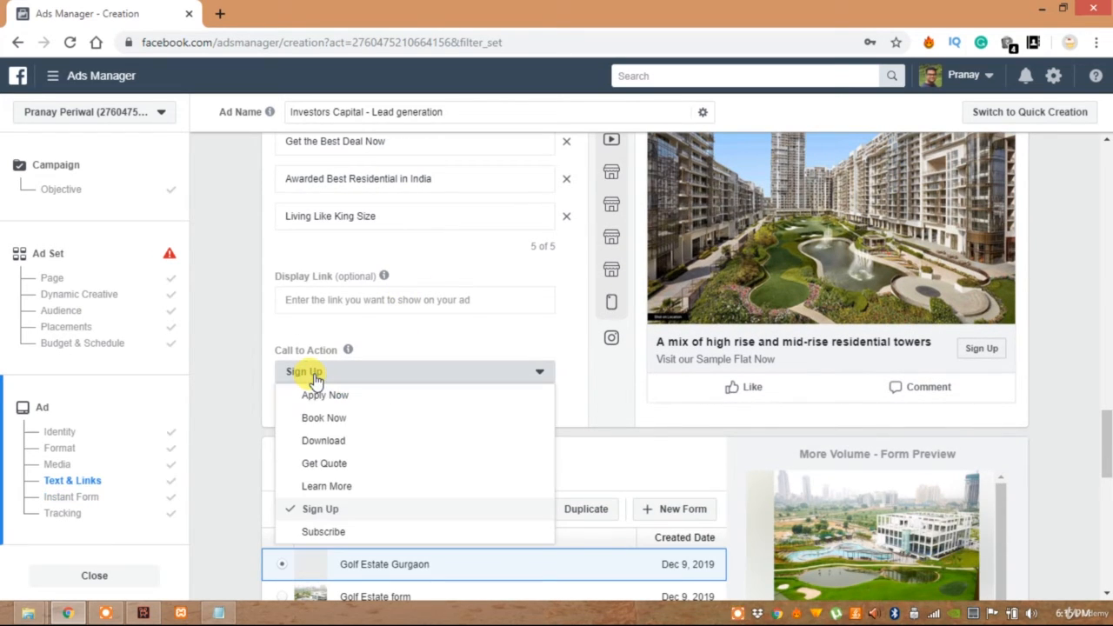
left_click(315, 465)
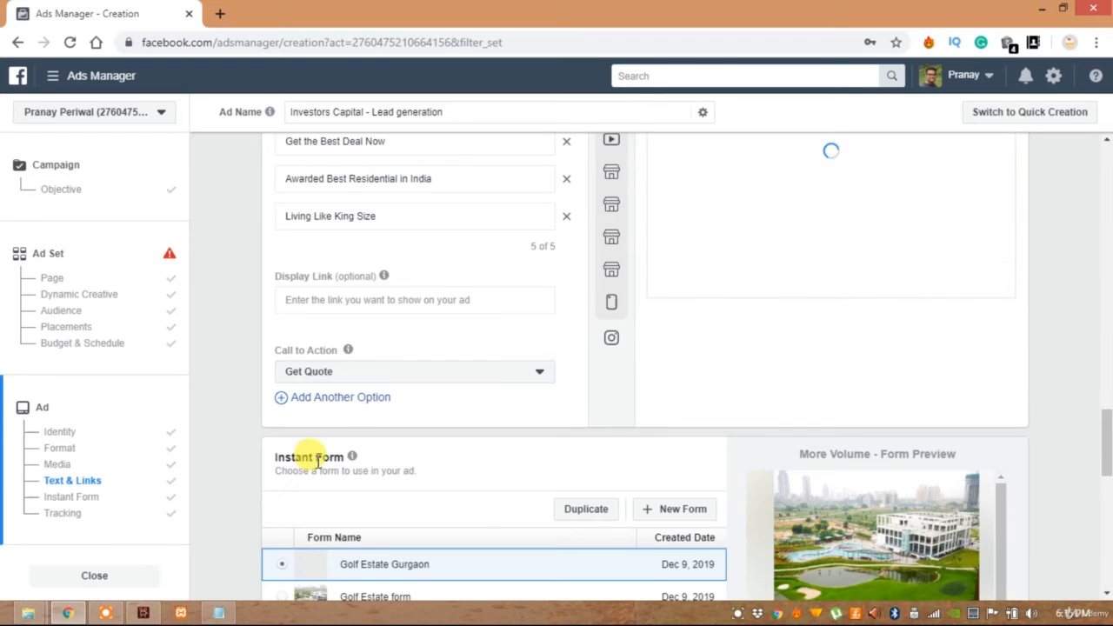
left_click(338, 400)
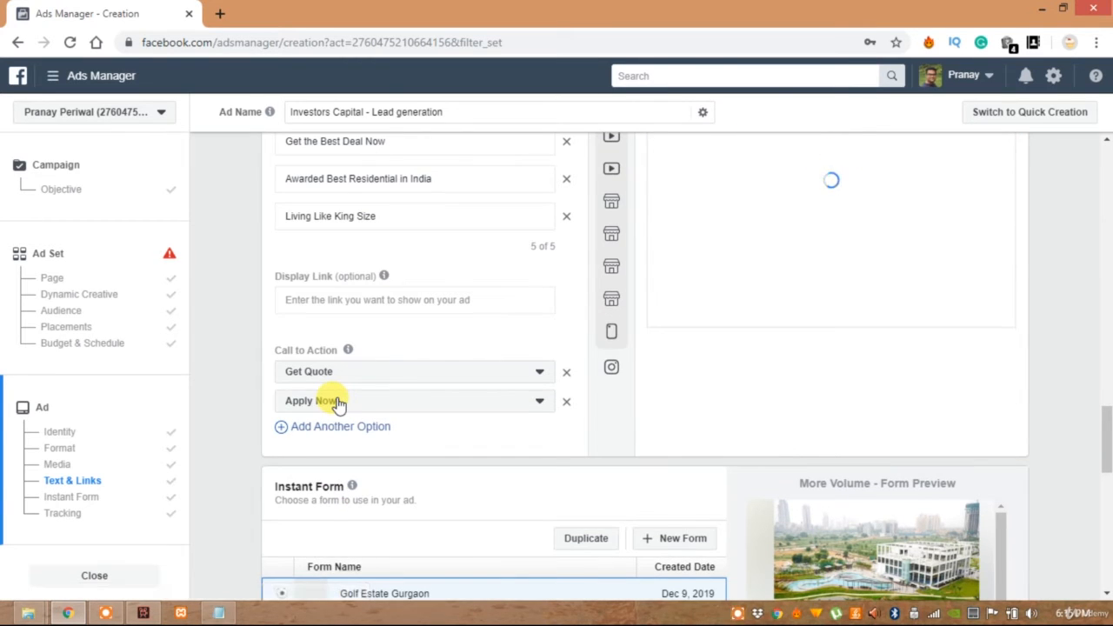
left_click(337, 401)
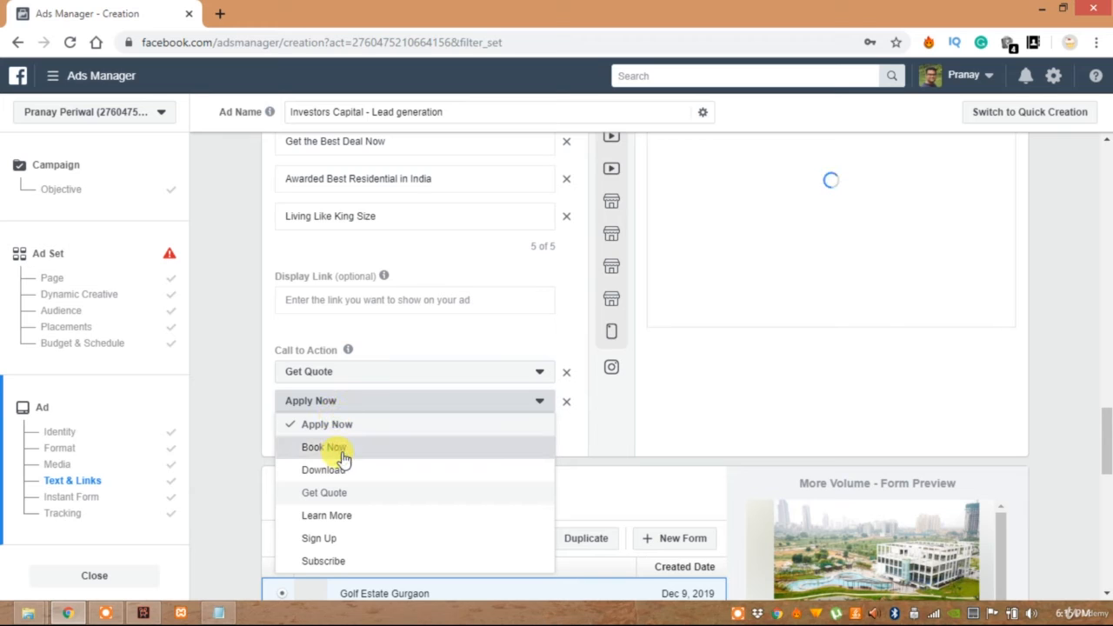
left_click(330, 446)
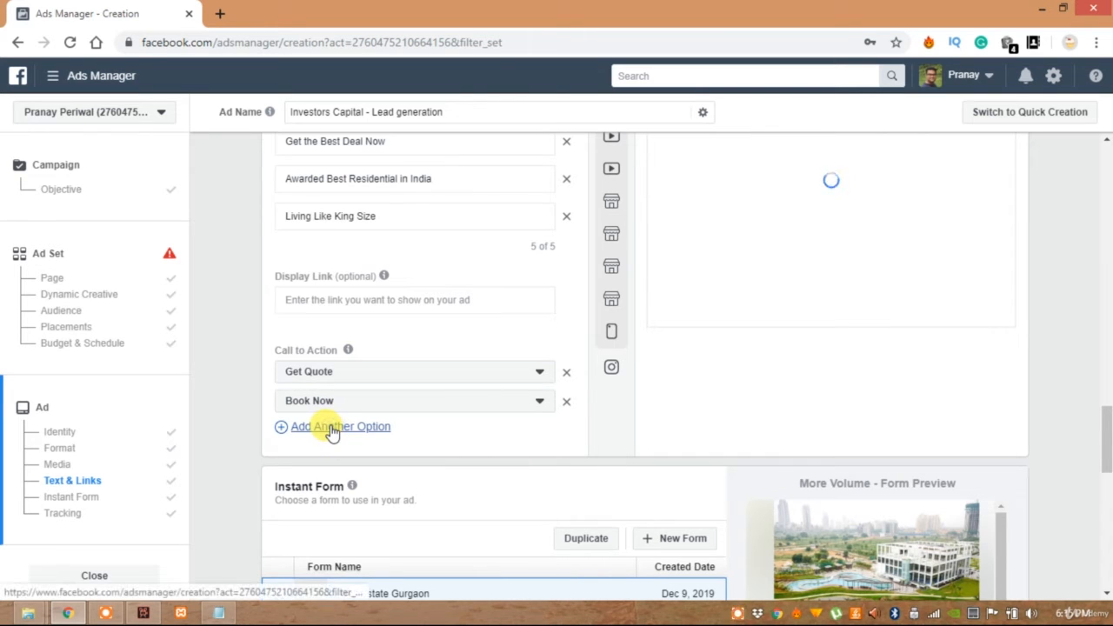
Add Learn More and Sign Up as the third and fourth call-to-action options
left_click(332, 428)
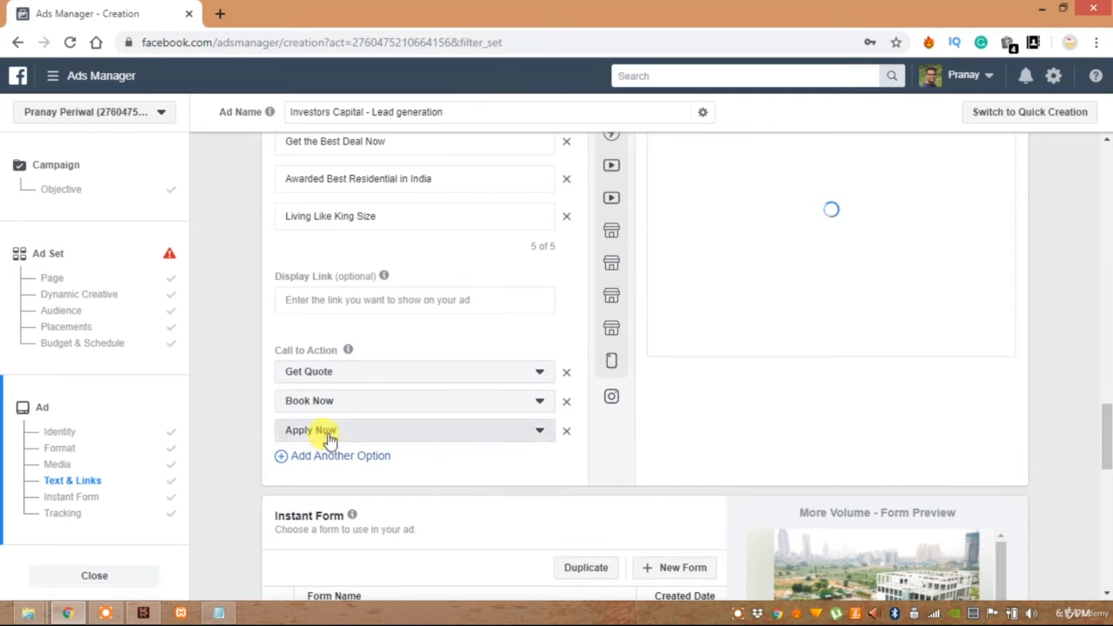
left_click(329, 432)
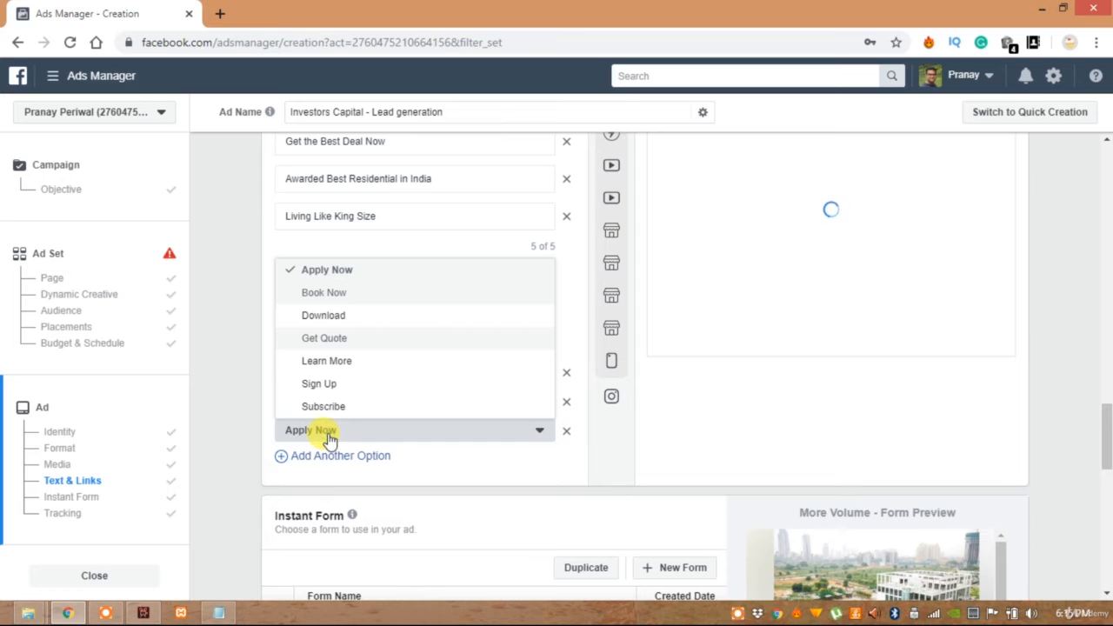
left_click(321, 362)
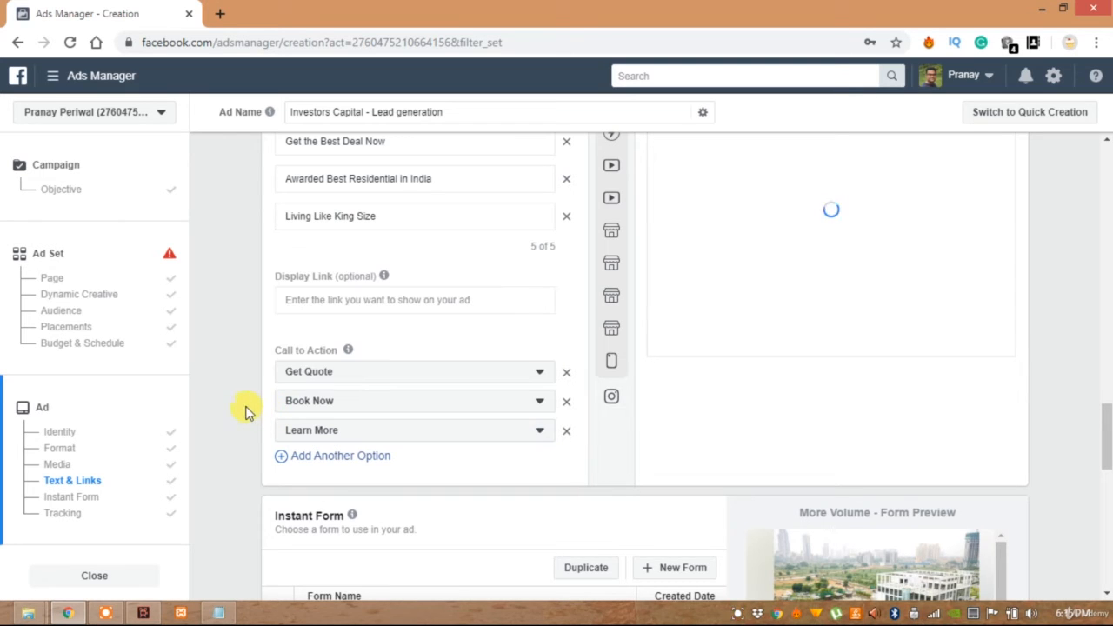
left_click(246, 406)
left_click(333, 460)
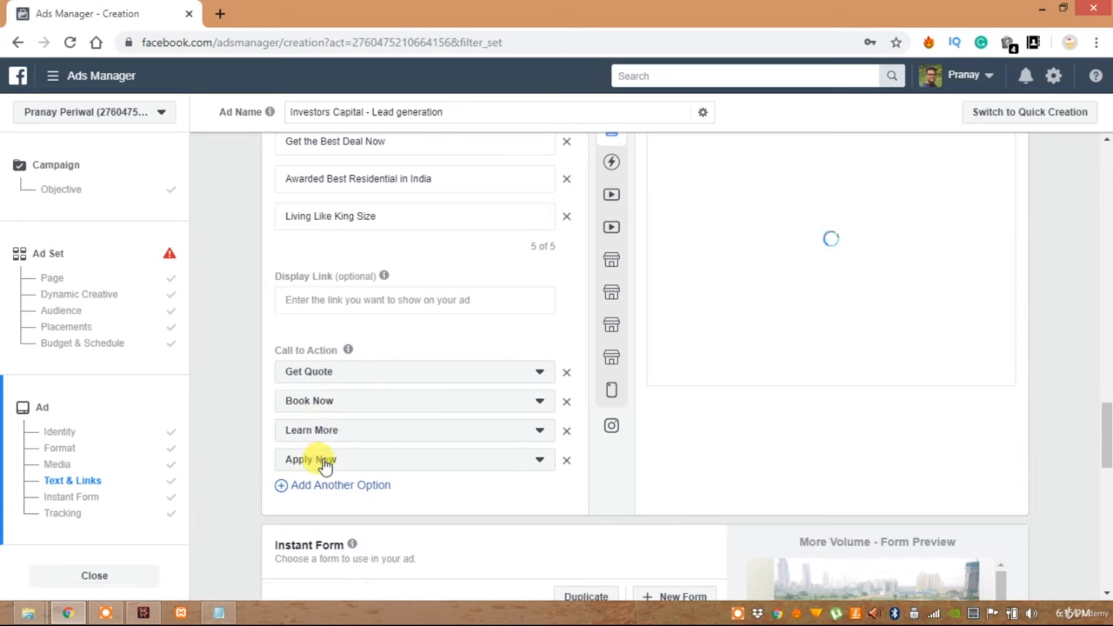
left_click(324, 461)
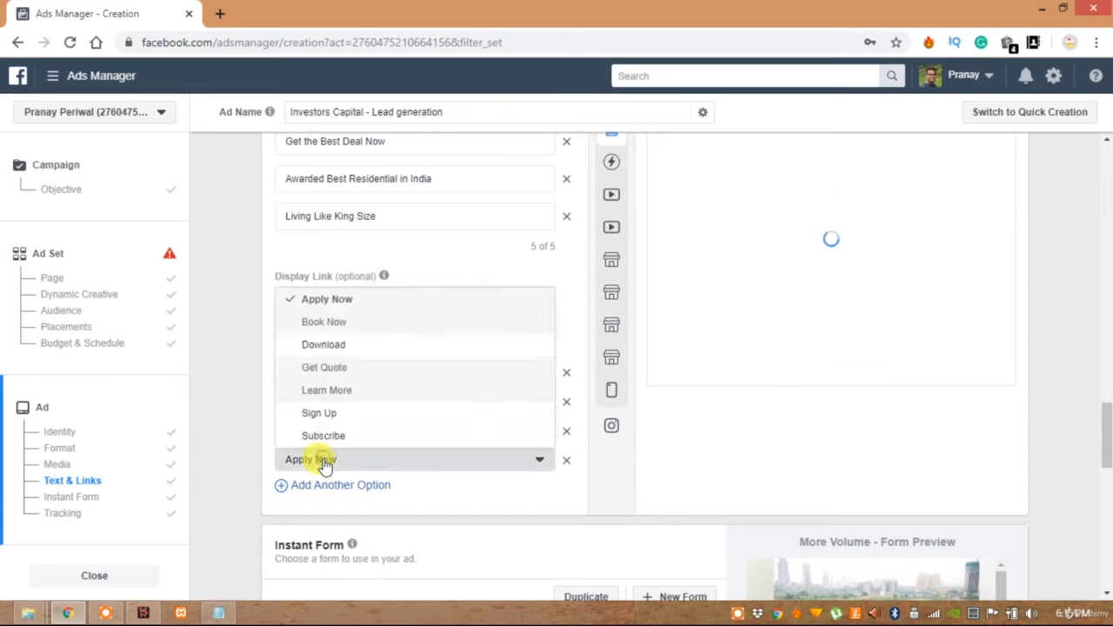
left_click(343, 415)
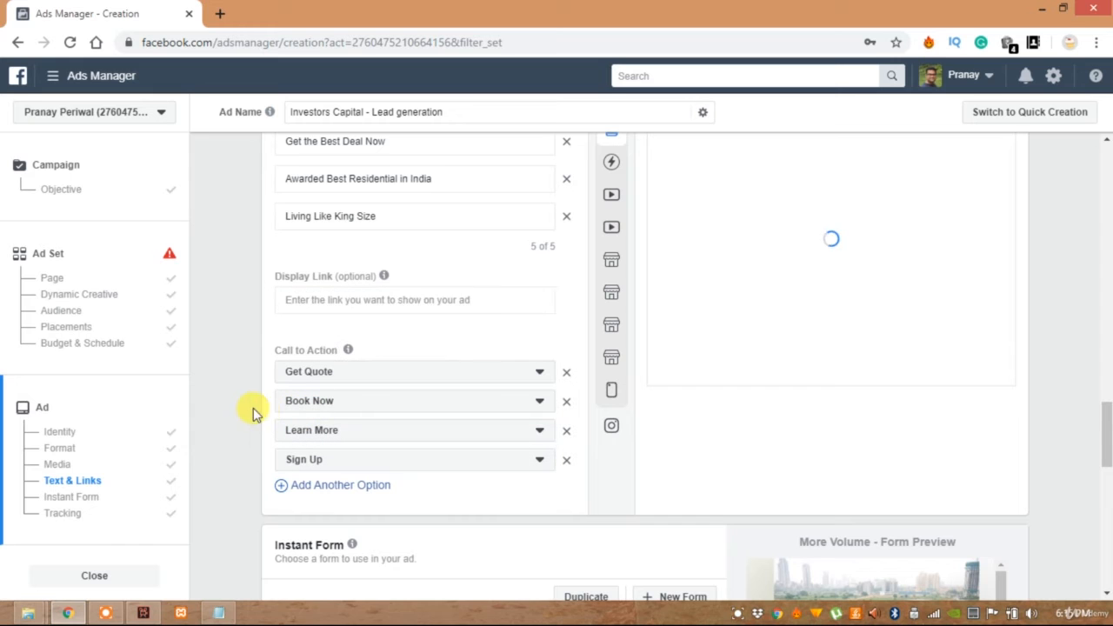
scroll(245, 413, "down", 5)
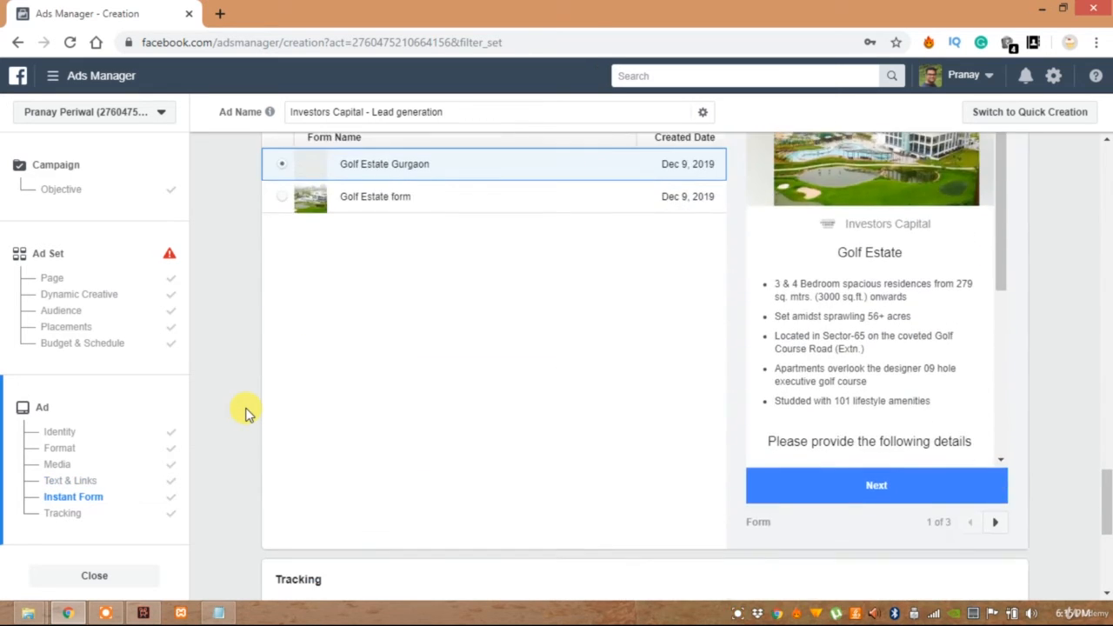
Review the preview of the existing Golf Estate Gurgaon instant form, from its intro bullets to its contact questions
scroll(352, 315, "up", 2)
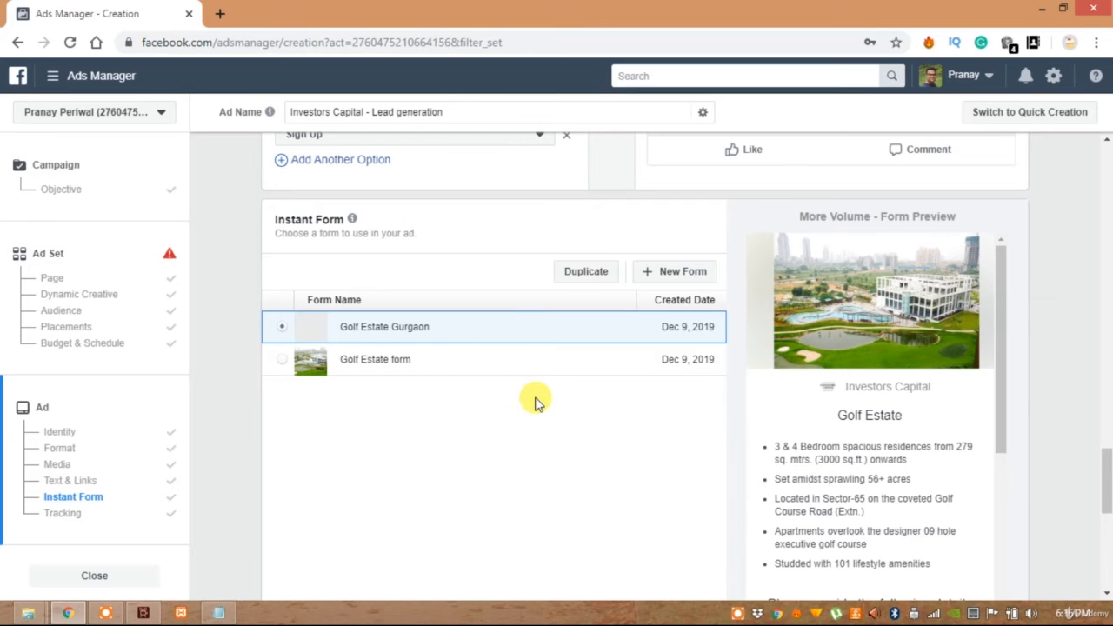
scroll(534, 400, "down", 1)
left_click_drag(1003, 256, 988, 472)
left_click_drag(991, 429, 1014, 258)
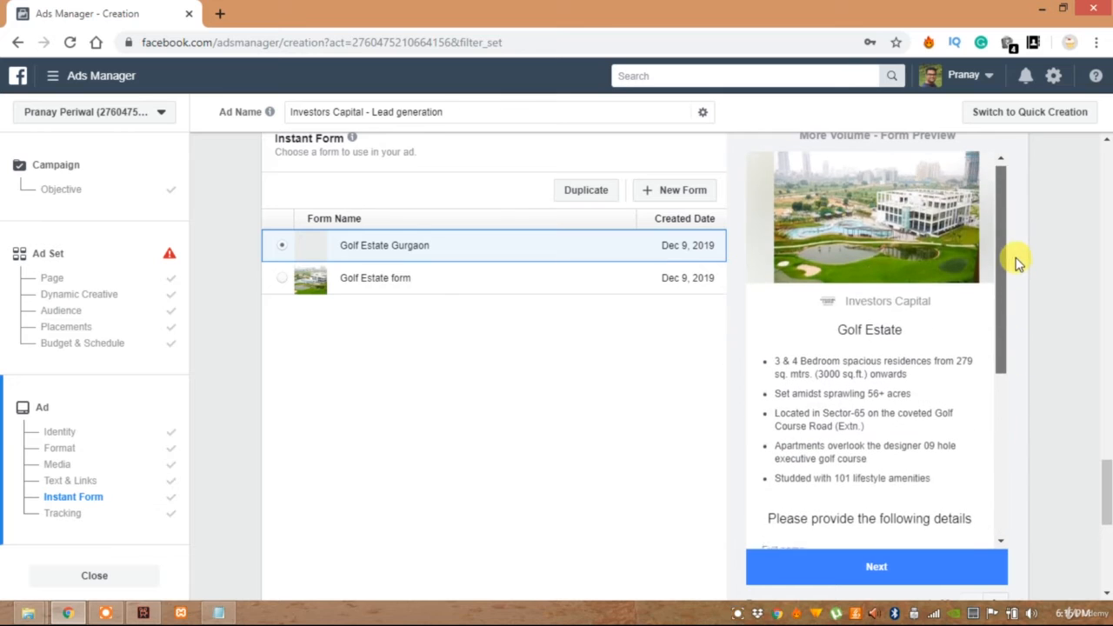
scroll(826, 239, "up", 2)
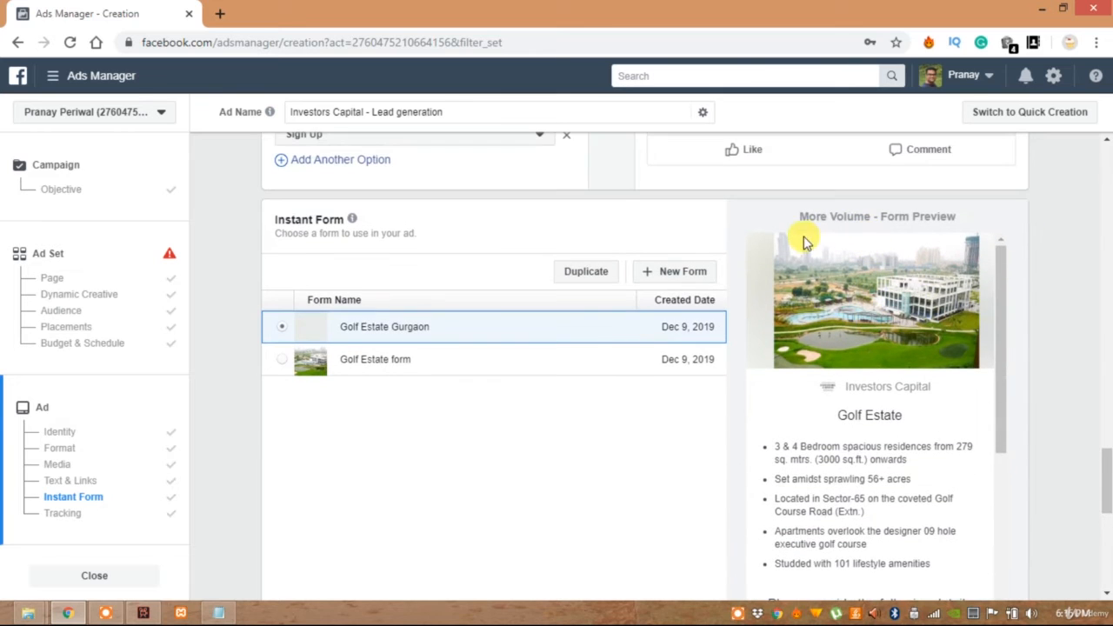
left_click_drag(1002, 302, 1000, 383)
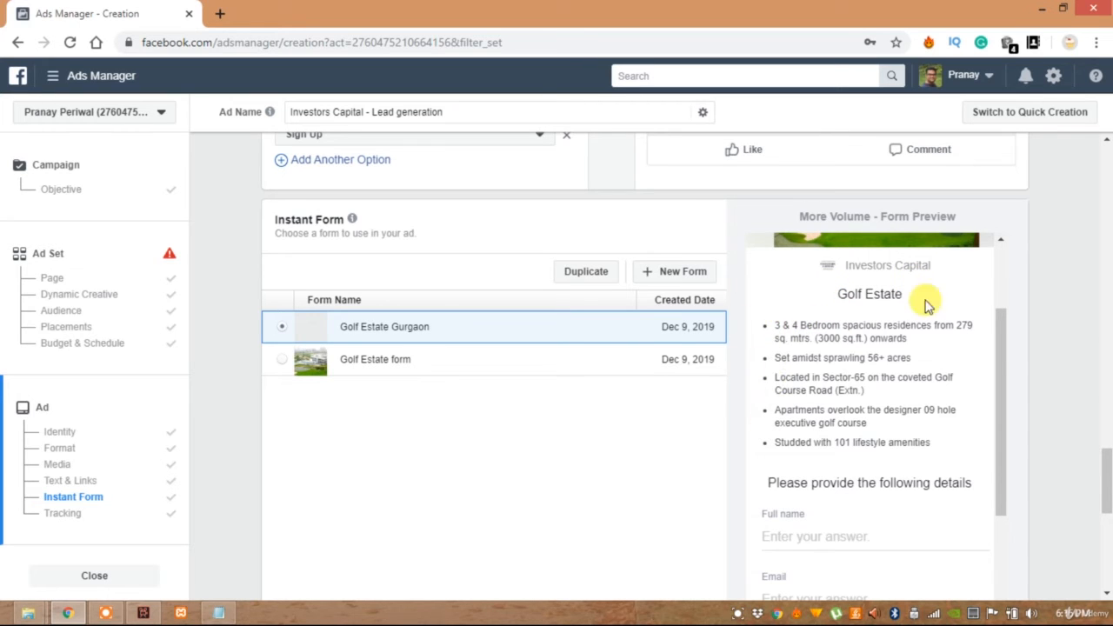
left_click_drag(997, 385, 996, 487)
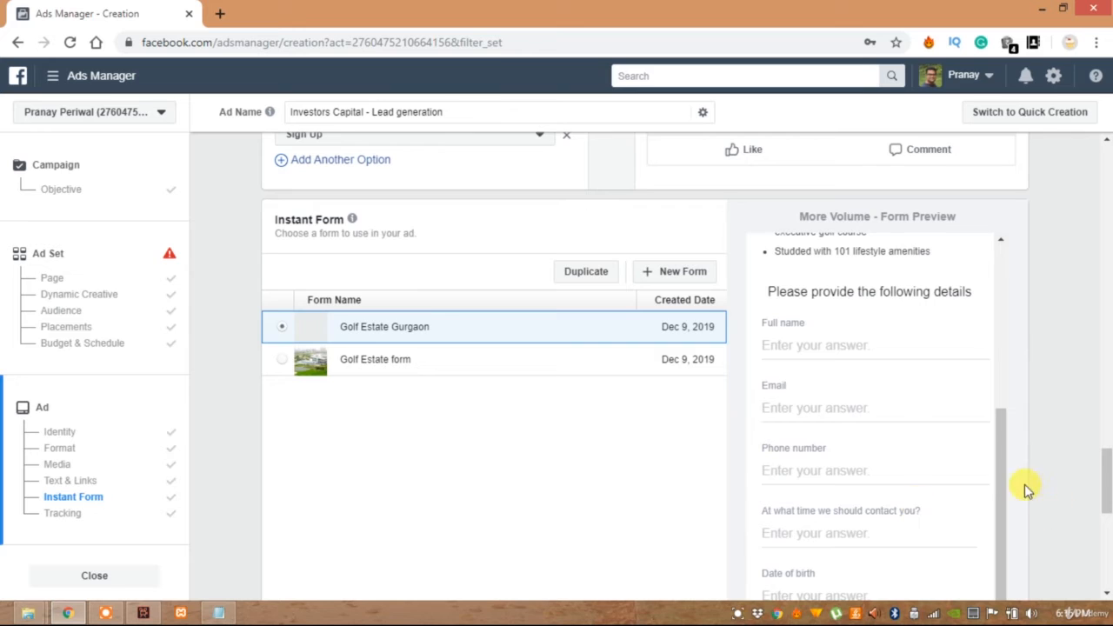
left_click_drag(1108, 474, 1107, 528)
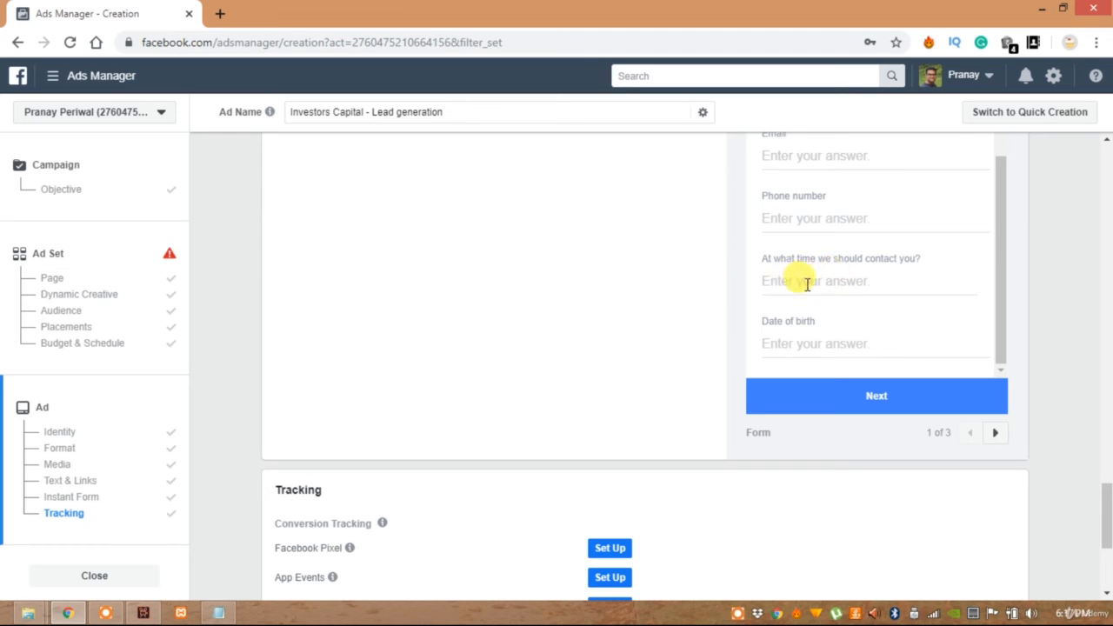
scroll(587, 301, "up", 1)
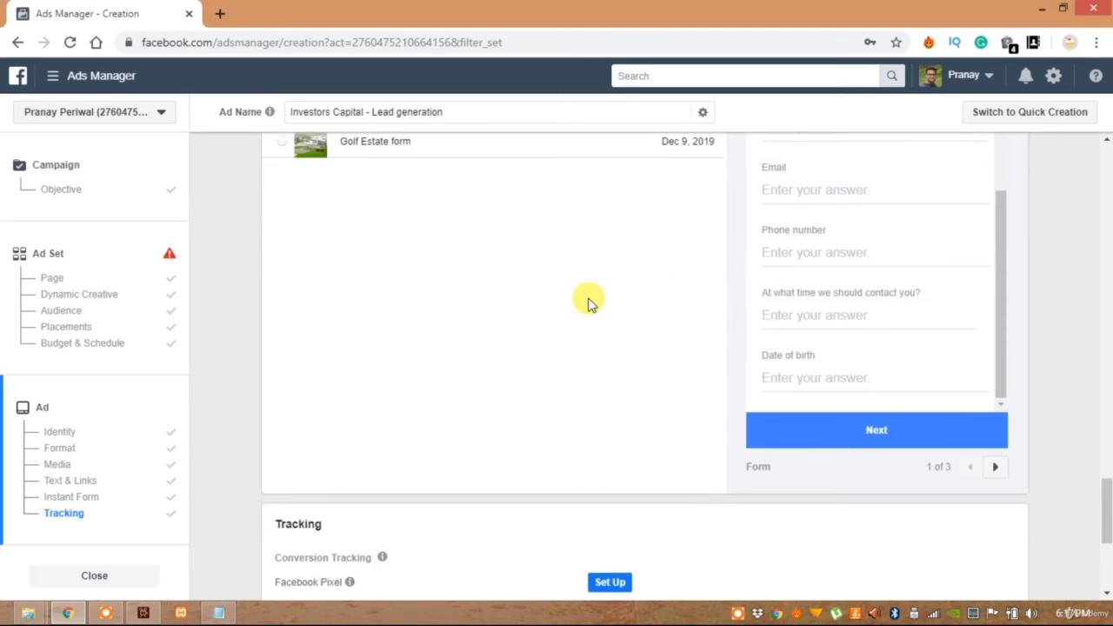
scroll(588, 302, "up", 3)
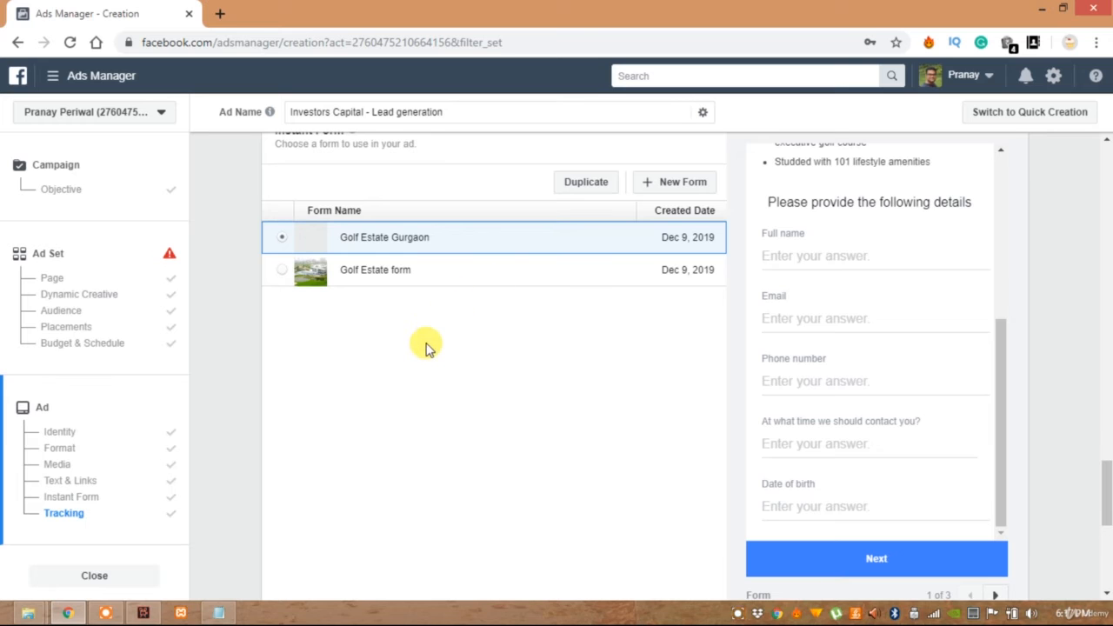
scroll(425, 346, "up", 2)
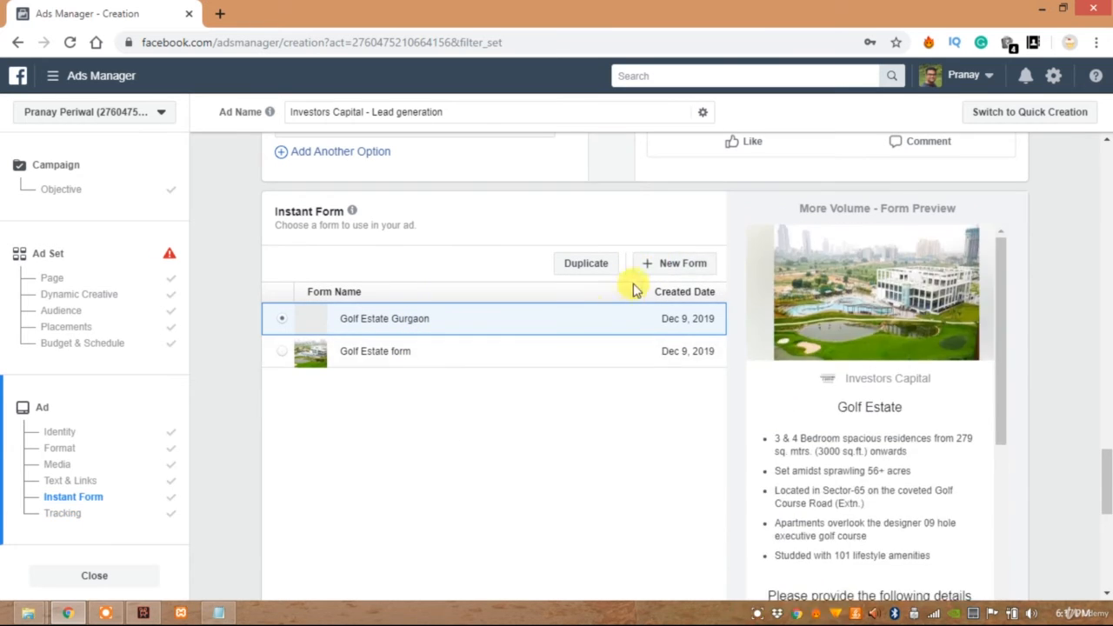
Create a new instant form and set its intro headline to "Golf Estate"
left_click(673, 262)
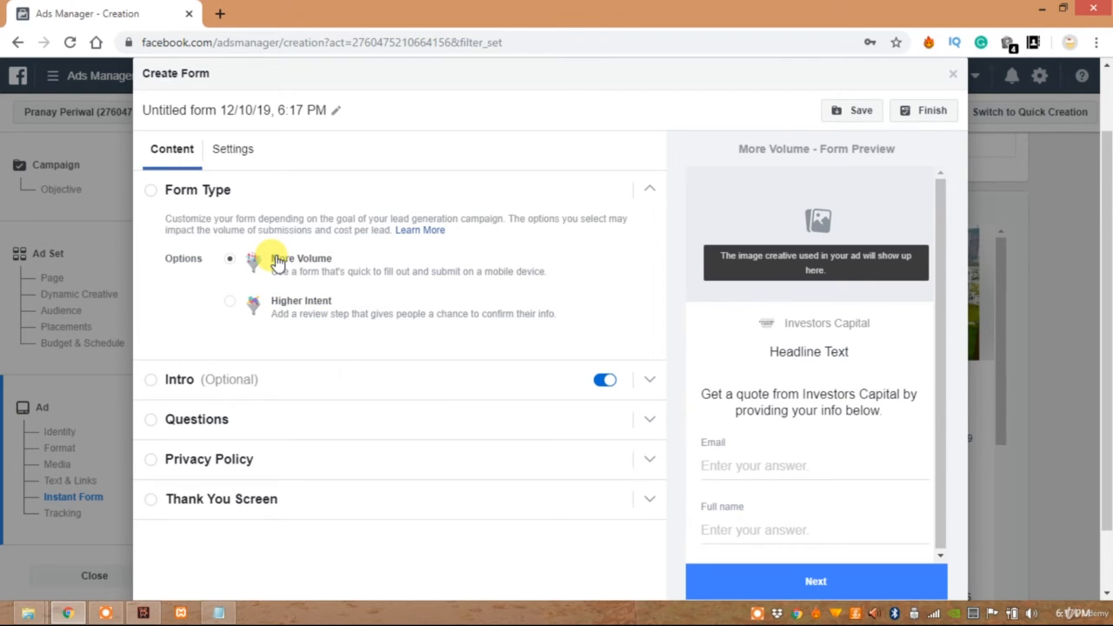
scroll(266, 261, "down", 1)
left_click(172, 306)
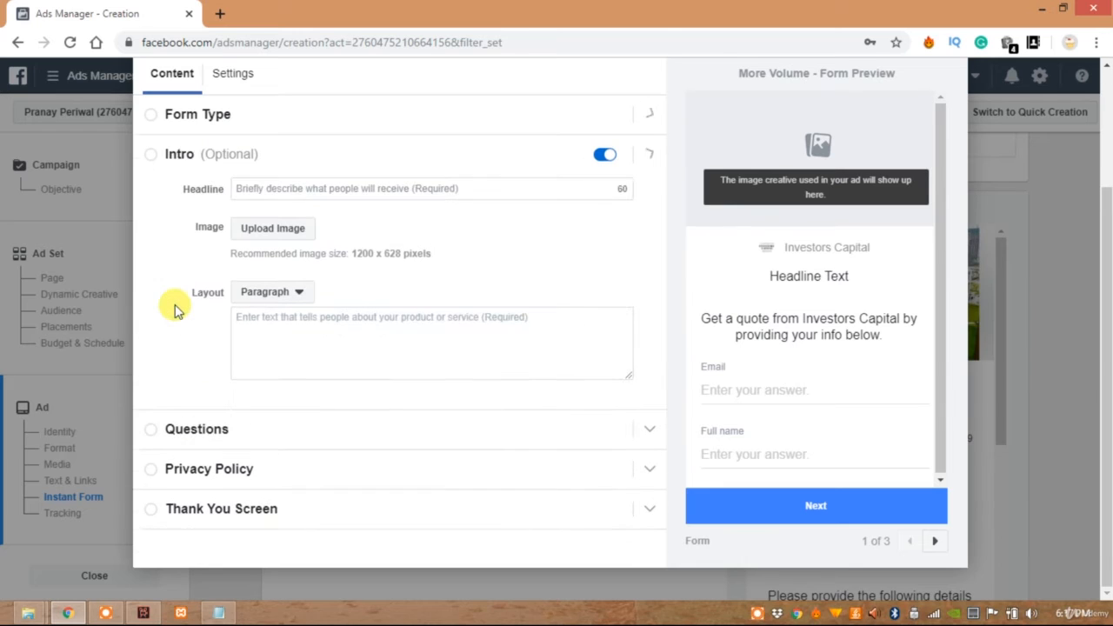
left_click(252, 190)
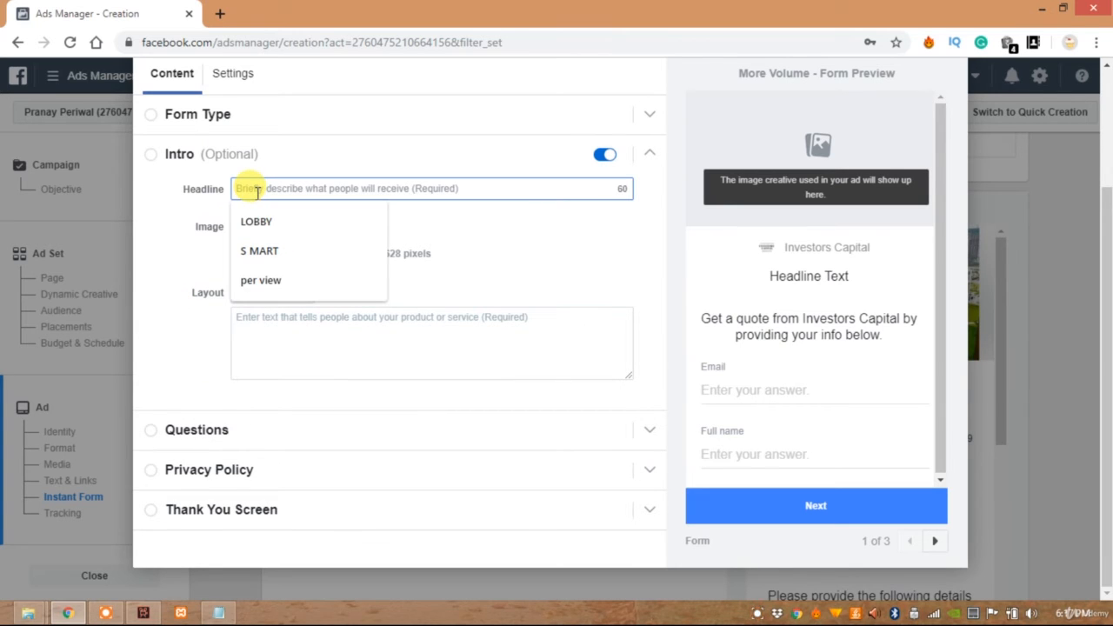
type("Go")
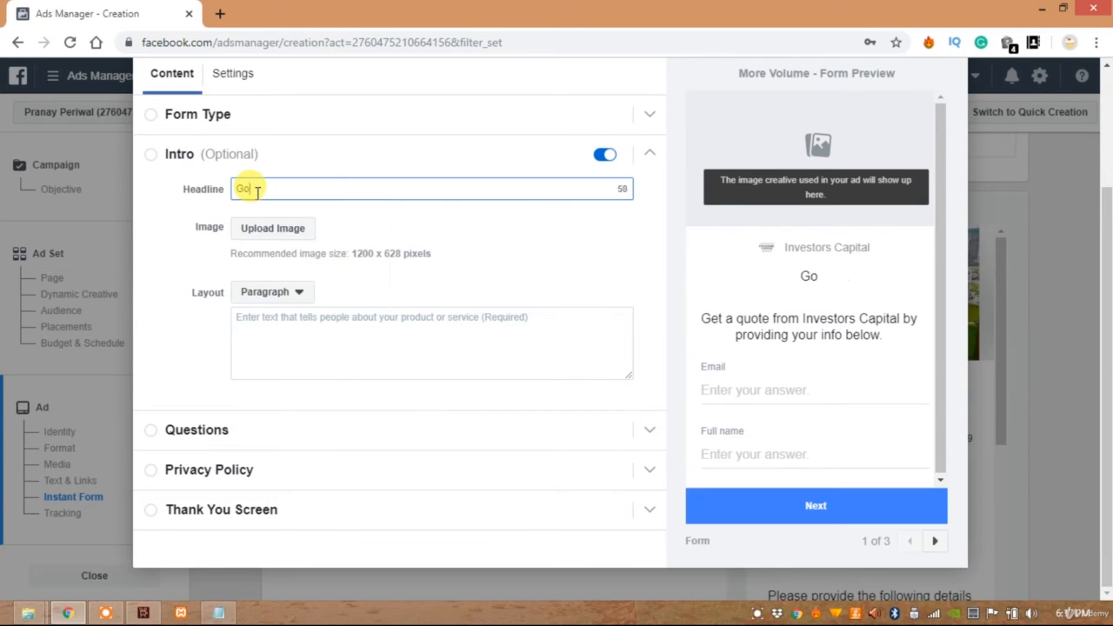
type("lf Estate")
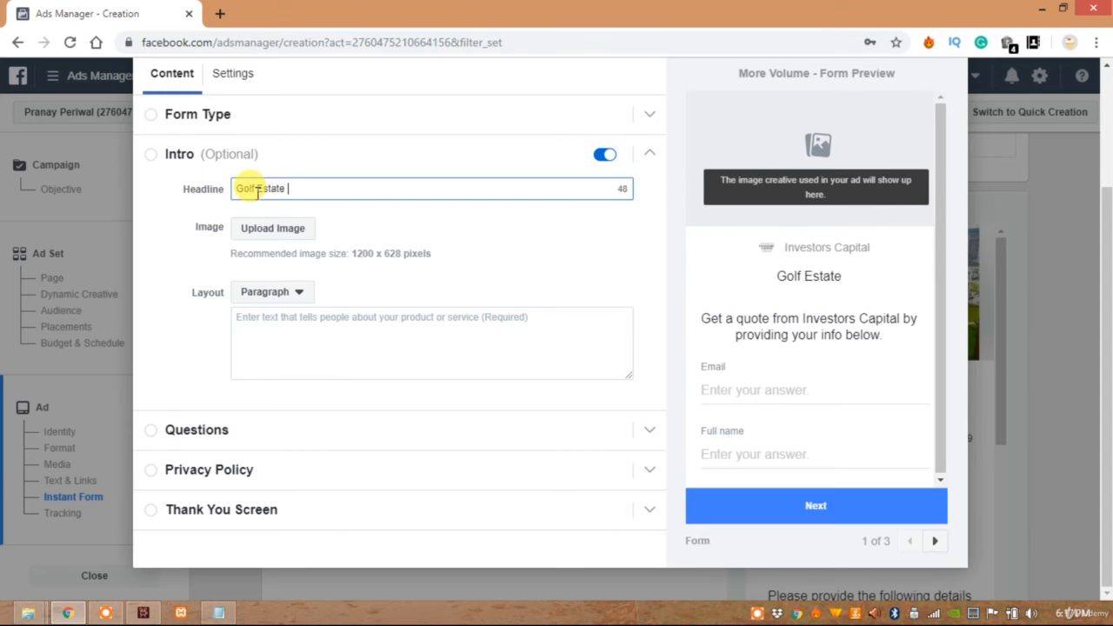
Upload "Facebook Ads image 2.jpg" from the Desktop as the form's intro image
left_click(259, 223)
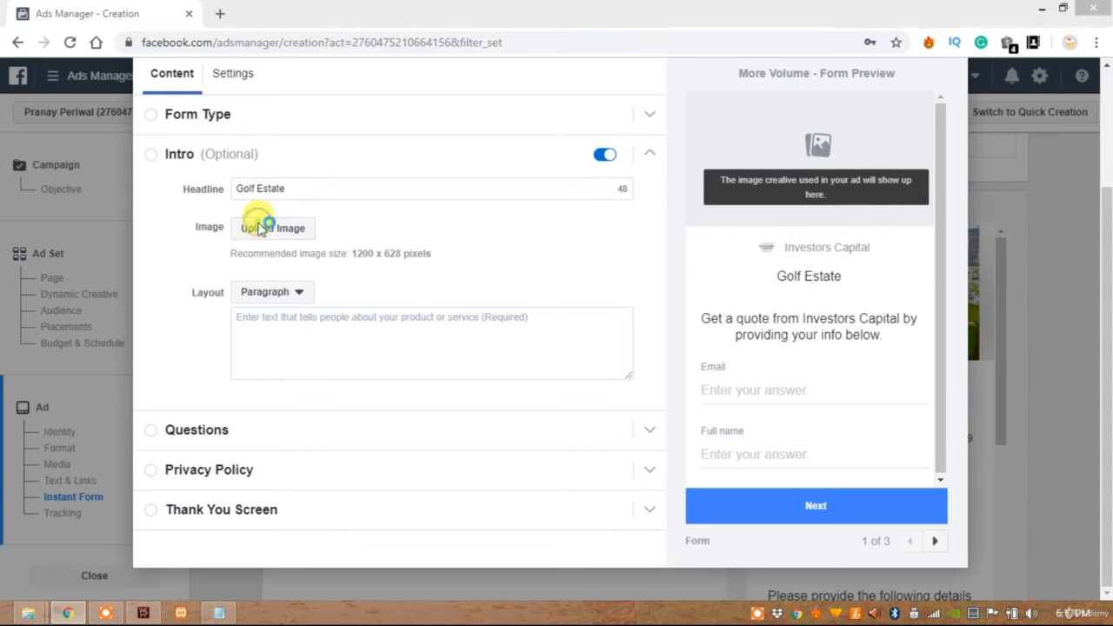
left_click_drag(556, 127, 557, 216)
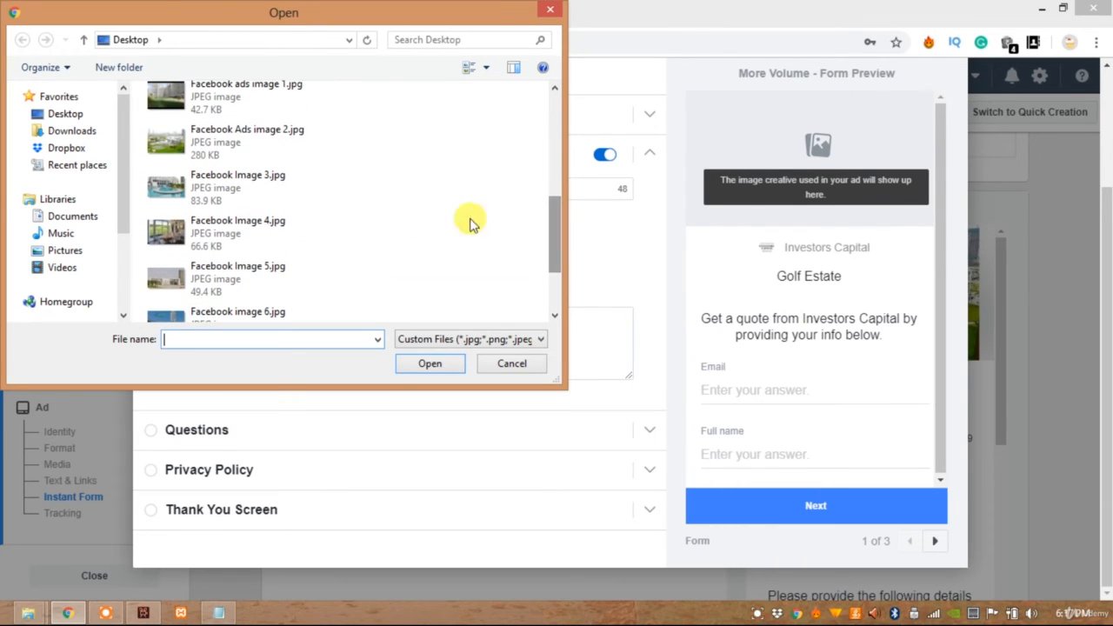
left_click(188, 150)
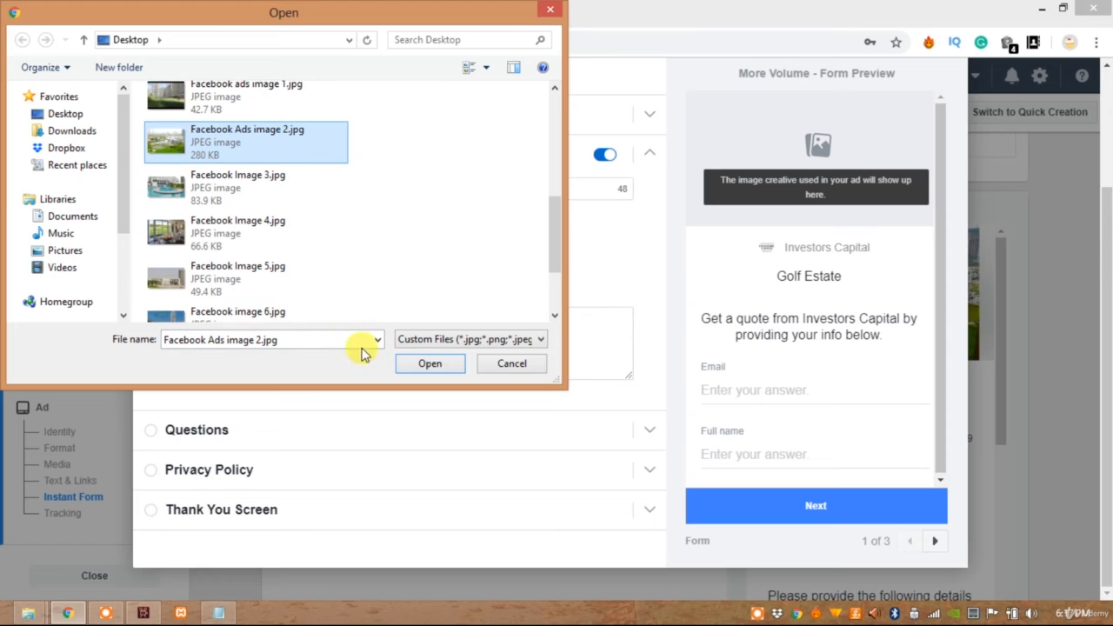
left_click(209, 184)
left_click(211, 154)
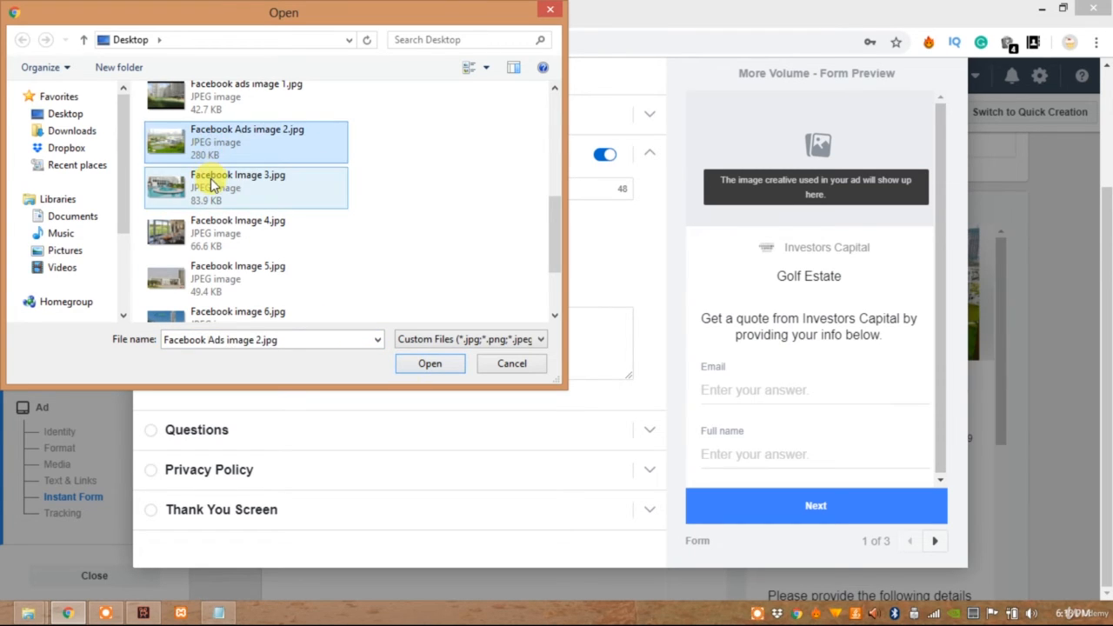
left_click(212, 181)
left_click(206, 143)
left_click(432, 360)
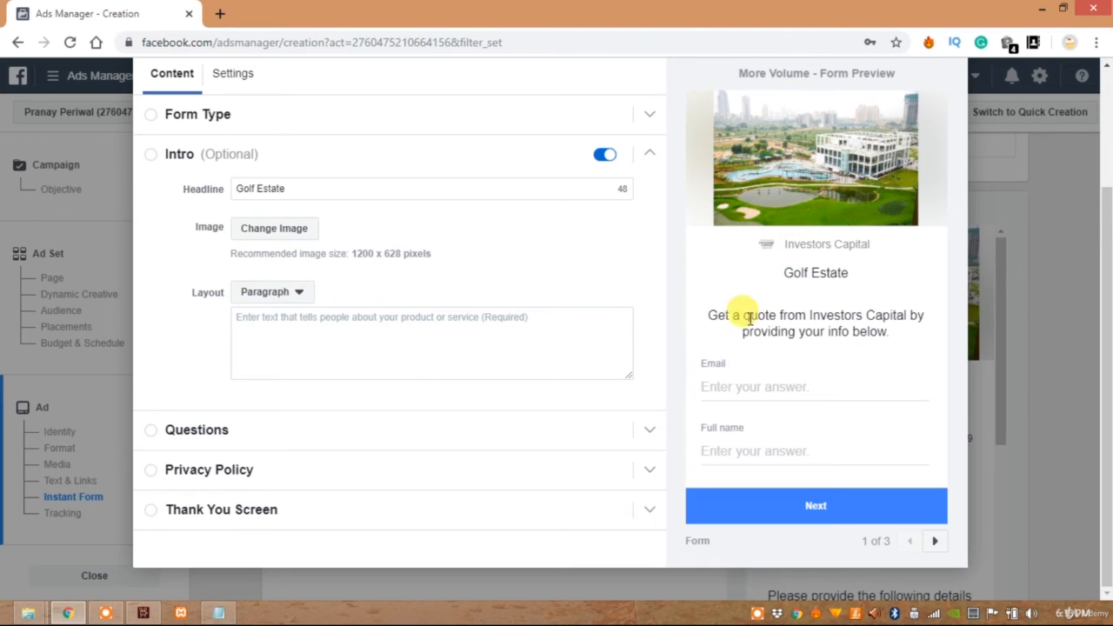
Change the intro text layout from paragraph to bullets
left_click(277, 292)
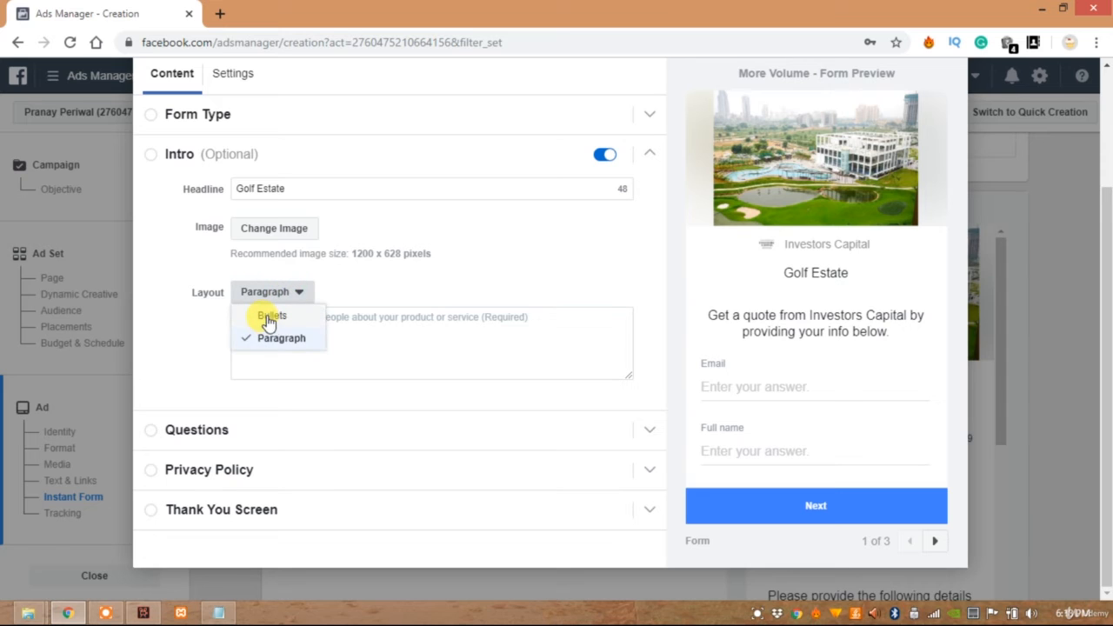
left_click(266, 316)
left_click(268, 316)
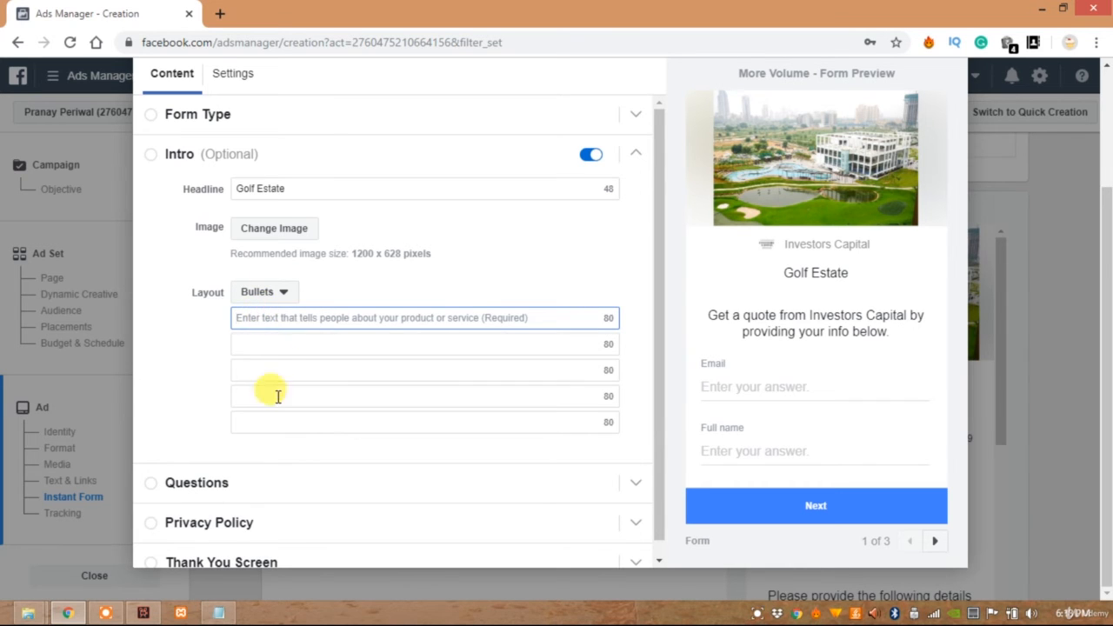
Fill the five intro bullets with the Notepad points from "3 & 4 Bedroom spacious residences" through "Immaculately designed by ARCOP International, Canada"
left_click(219, 613)
left_click(457, 200)
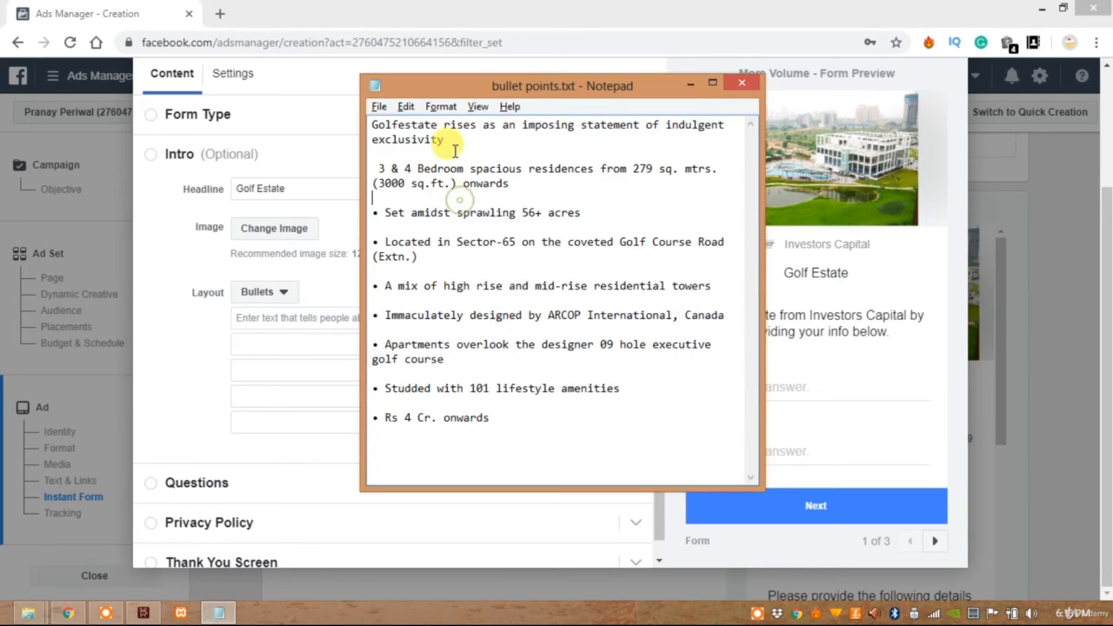
left_click_drag(447, 141, 364, 123)
left_click(505, 181)
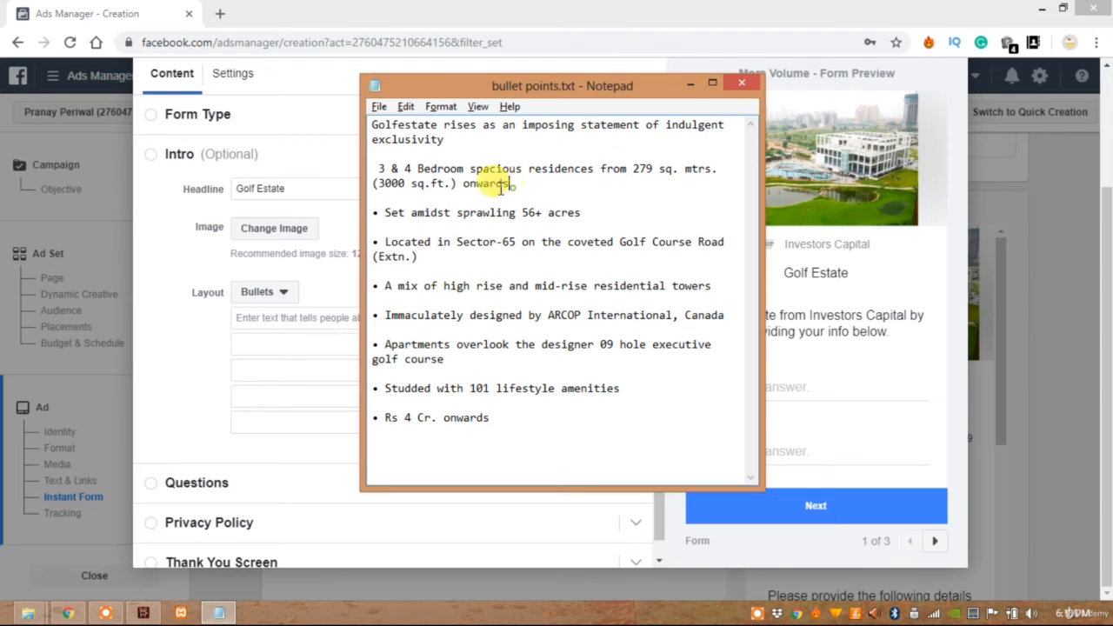
left_click_drag(509, 184, 372, 173)
key("ctrl+c")
left_click(254, 316)
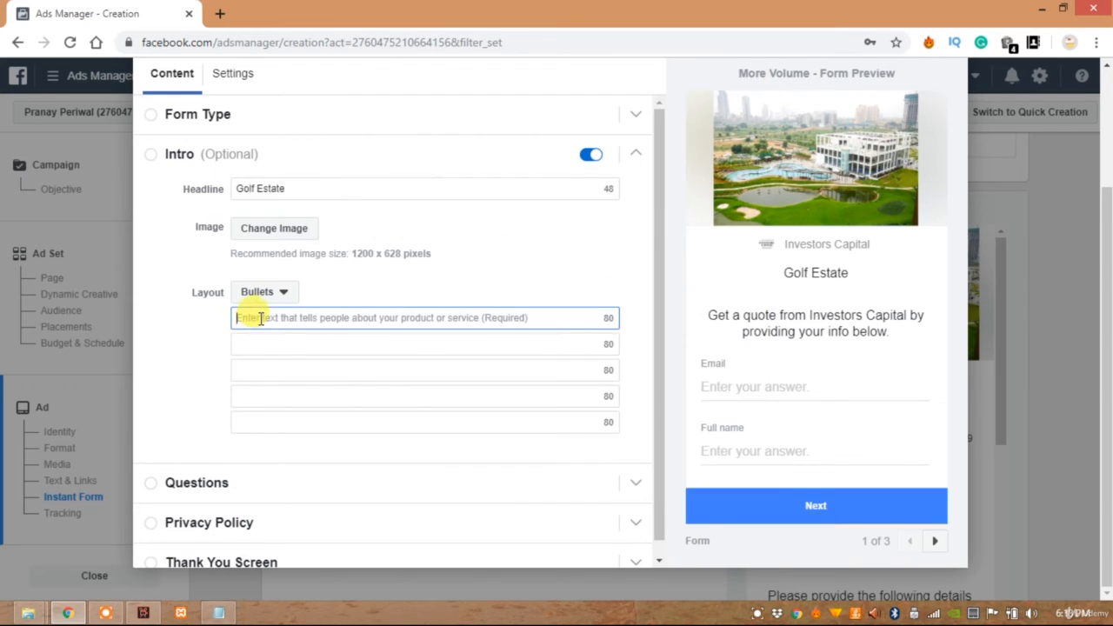
key("ctrl+v")
left_click(275, 346)
key("alt+Tab")
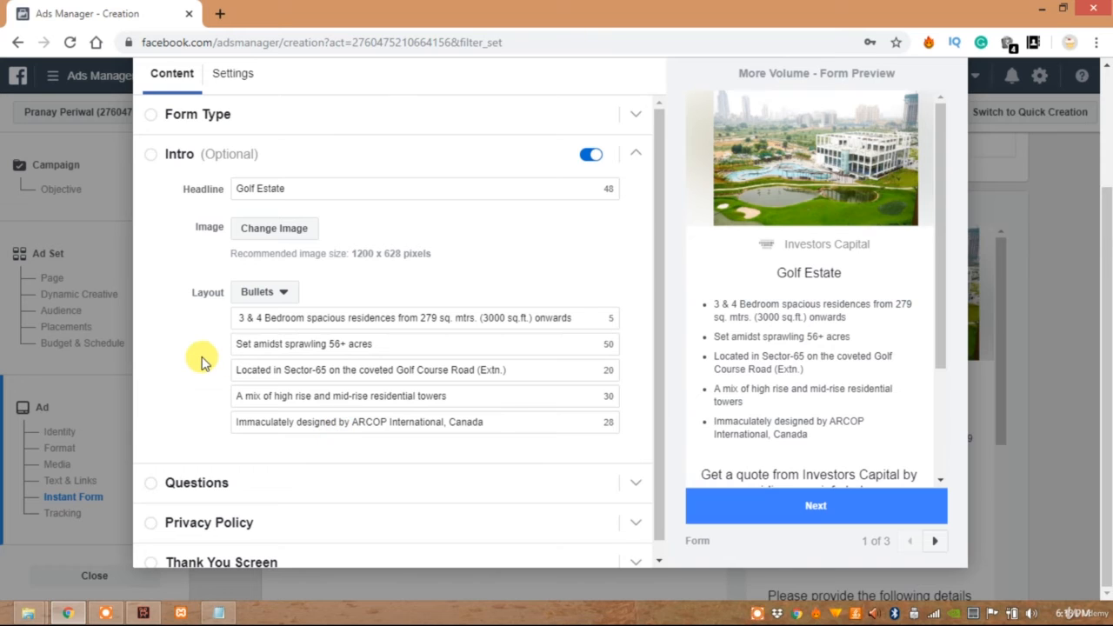
Expand the form's Questions section and move the Full name question above Email
scroll(201, 362, "down", 1)
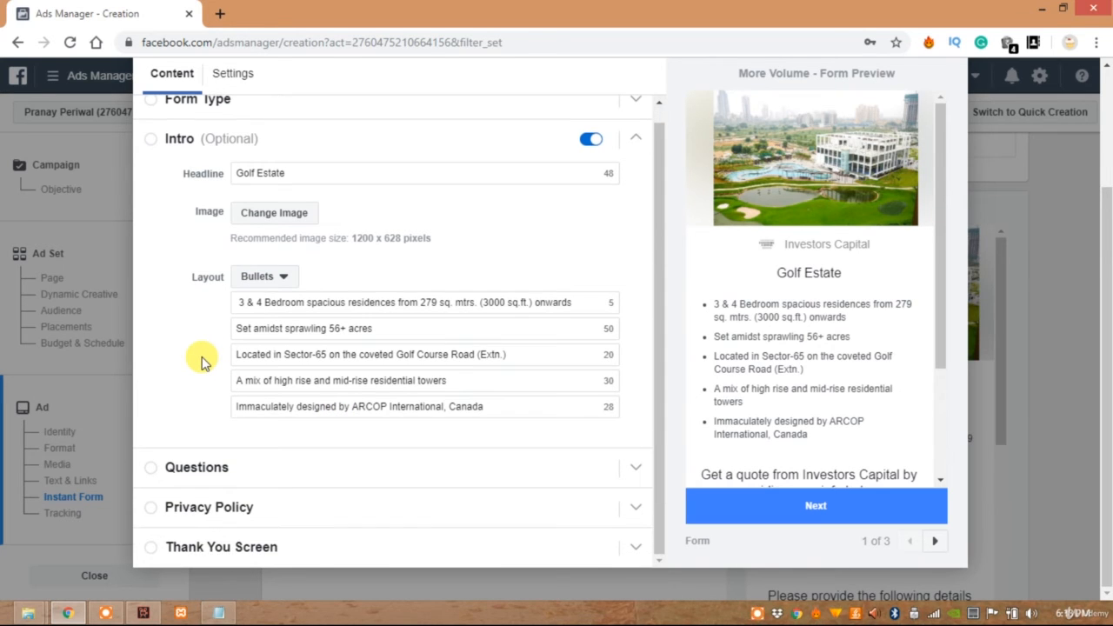
left_click(217, 464)
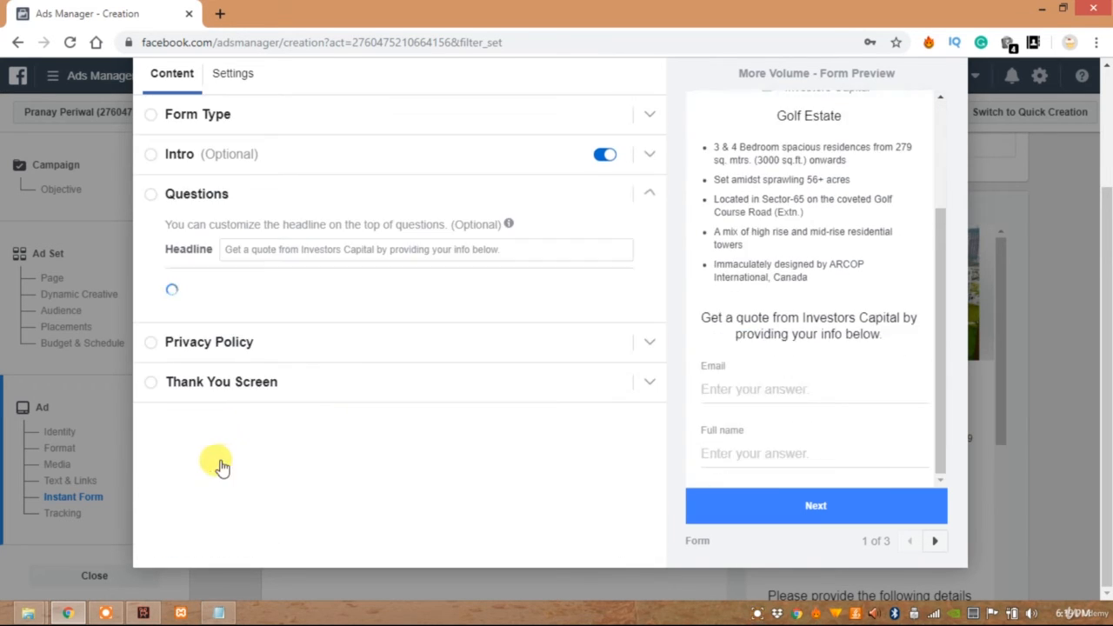
left_click(304, 248)
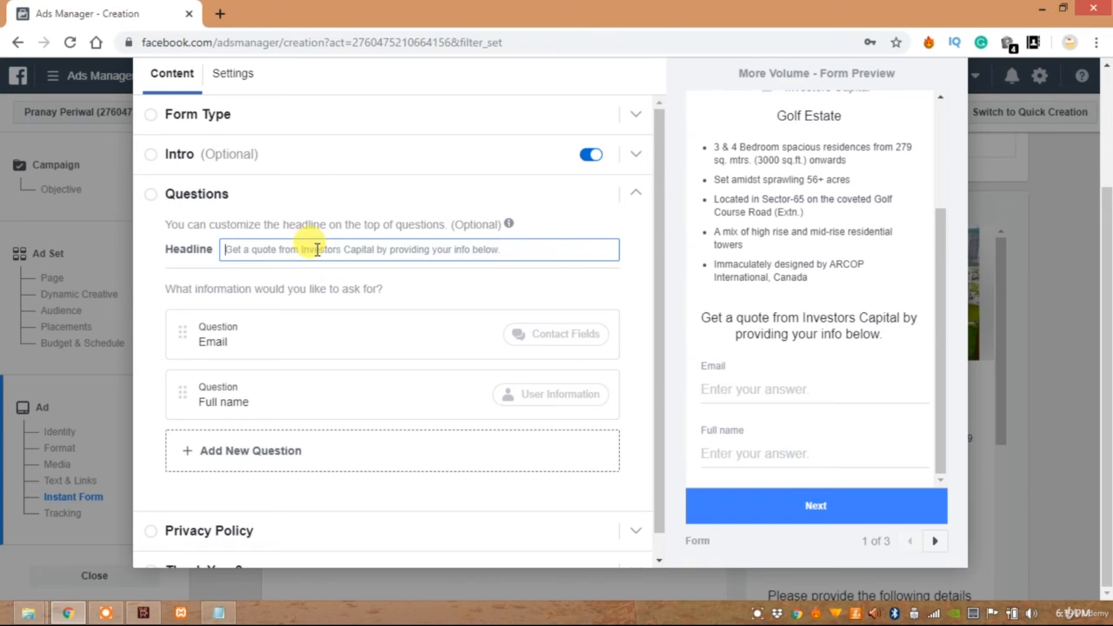
left_click_drag(179, 332, 174, 401)
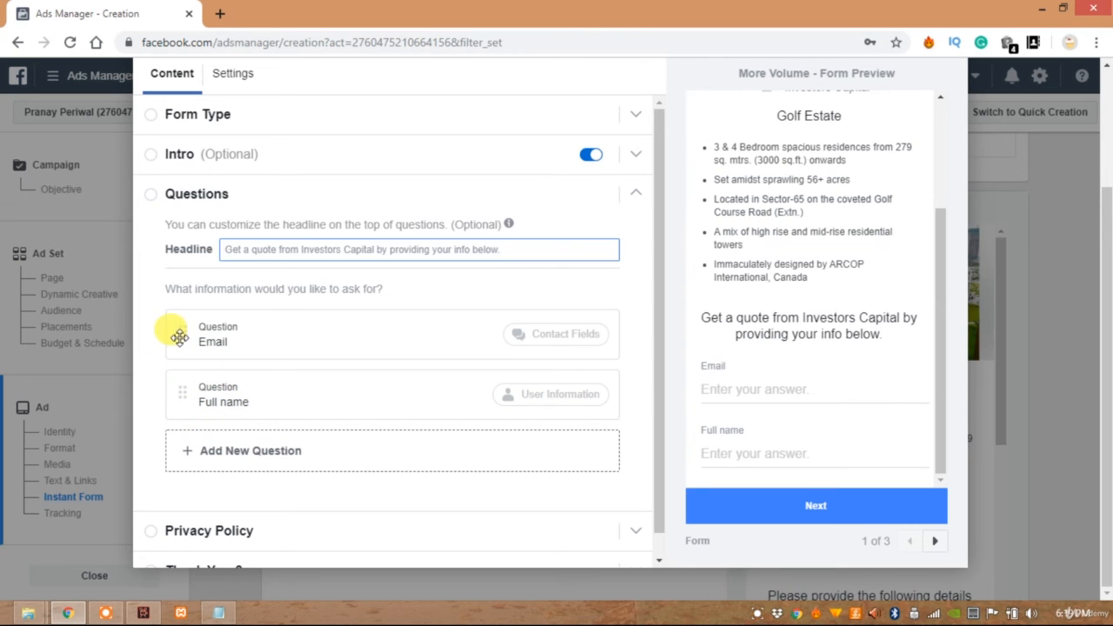
left_click_drag(165, 334, 162, 385)
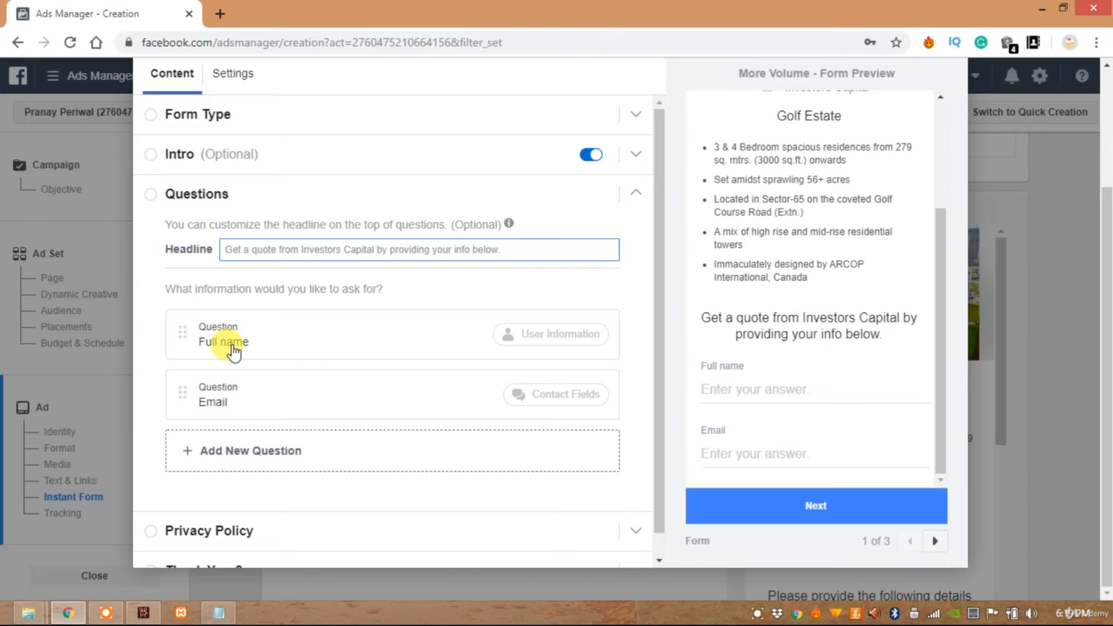
Add a Phone number contact question below Email
left_click(236, 459)
mouse_move(242, 463)
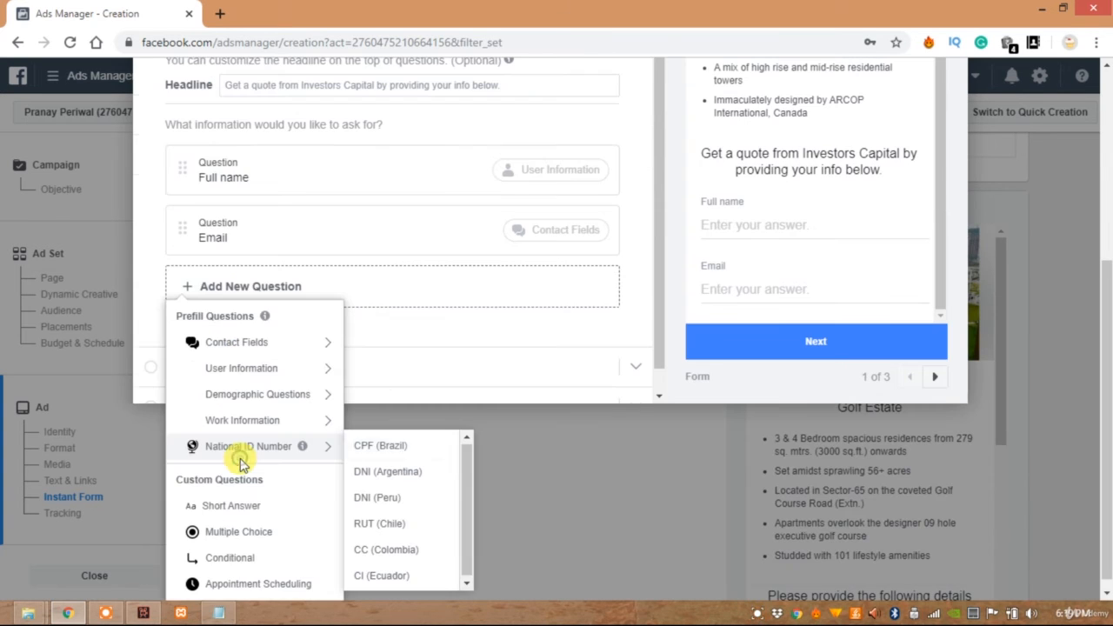
mouse_move(250, 343)
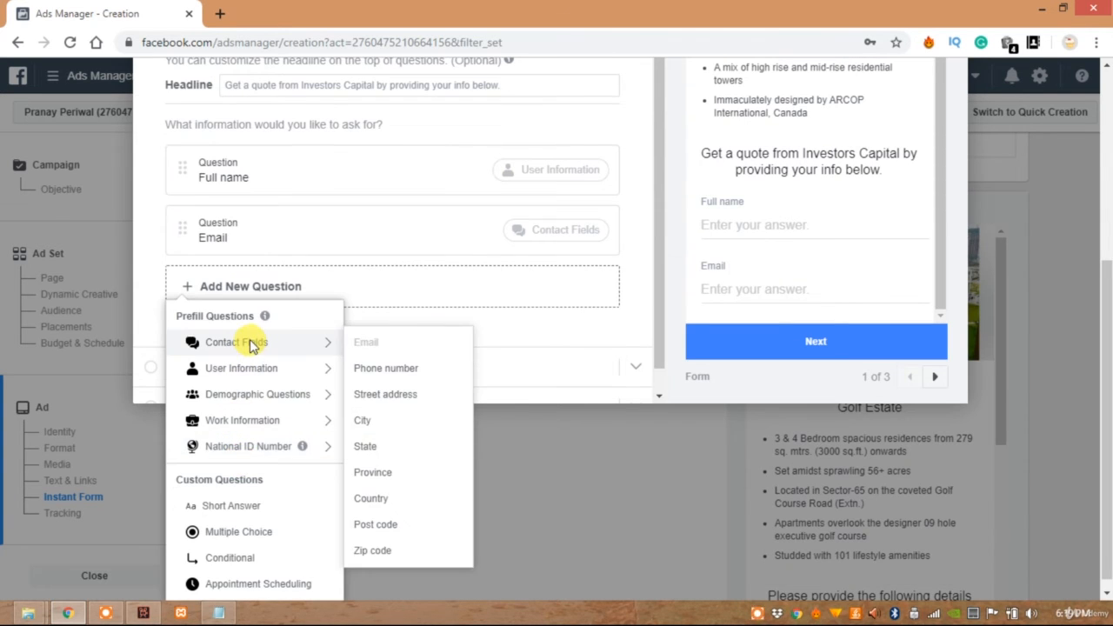
left_click(415, 369)
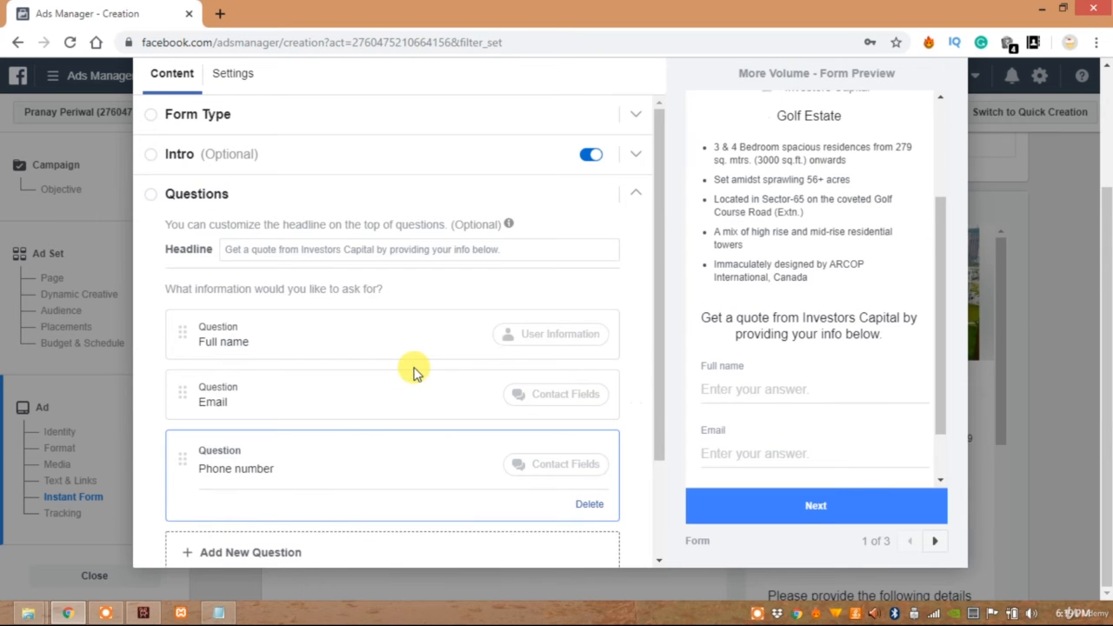
Add a Date of birth demographic question below Phone number
left_click(214, 429)
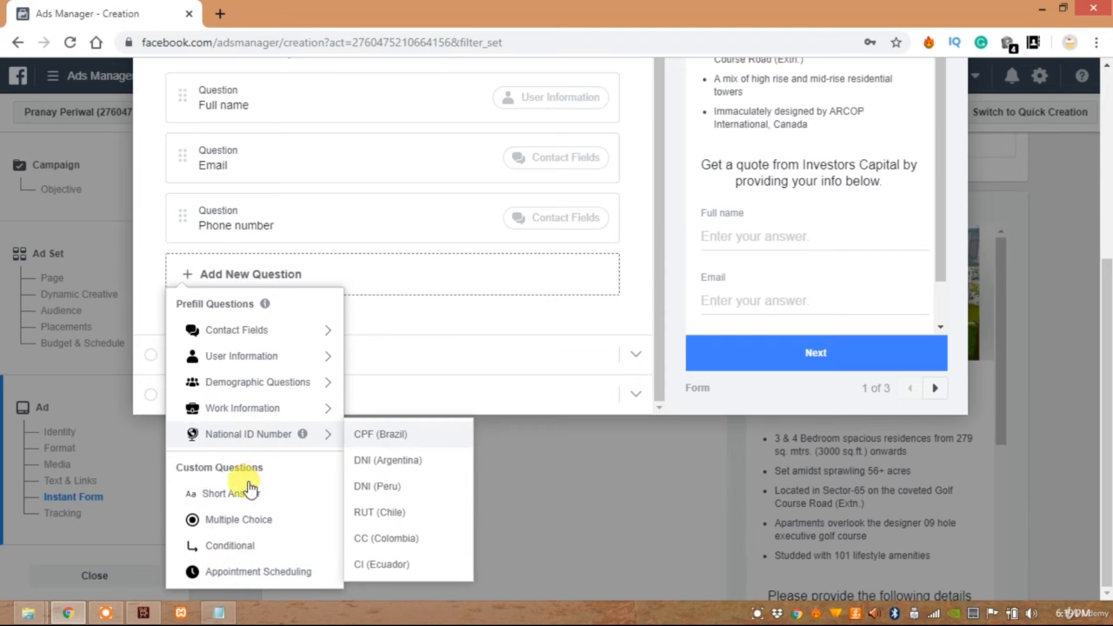
mouse_move(244, 363)
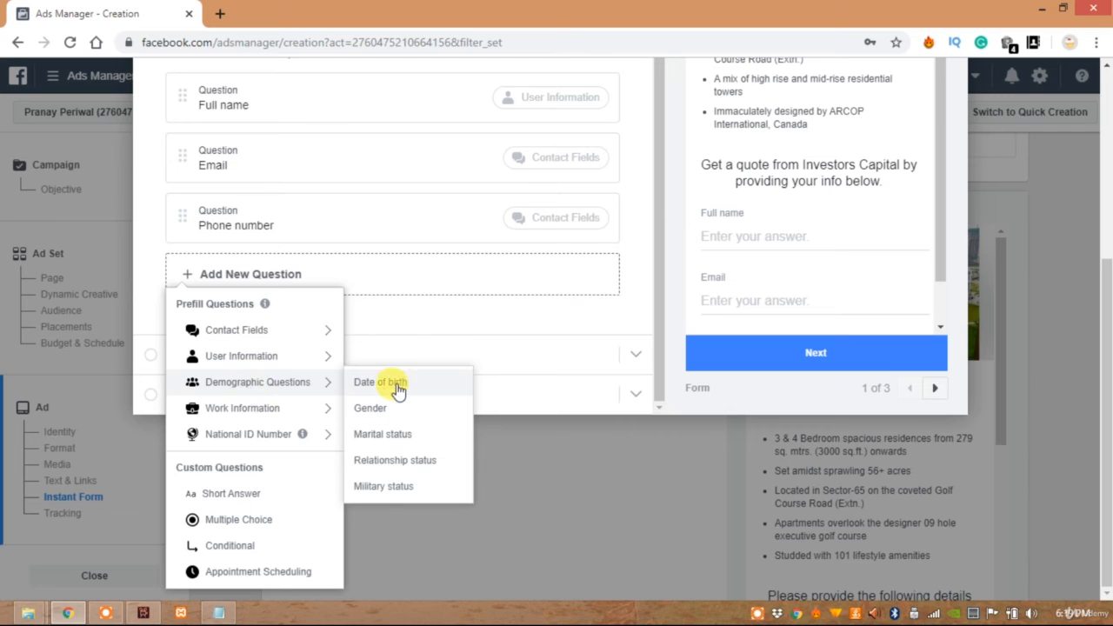
left_click(396, 388)
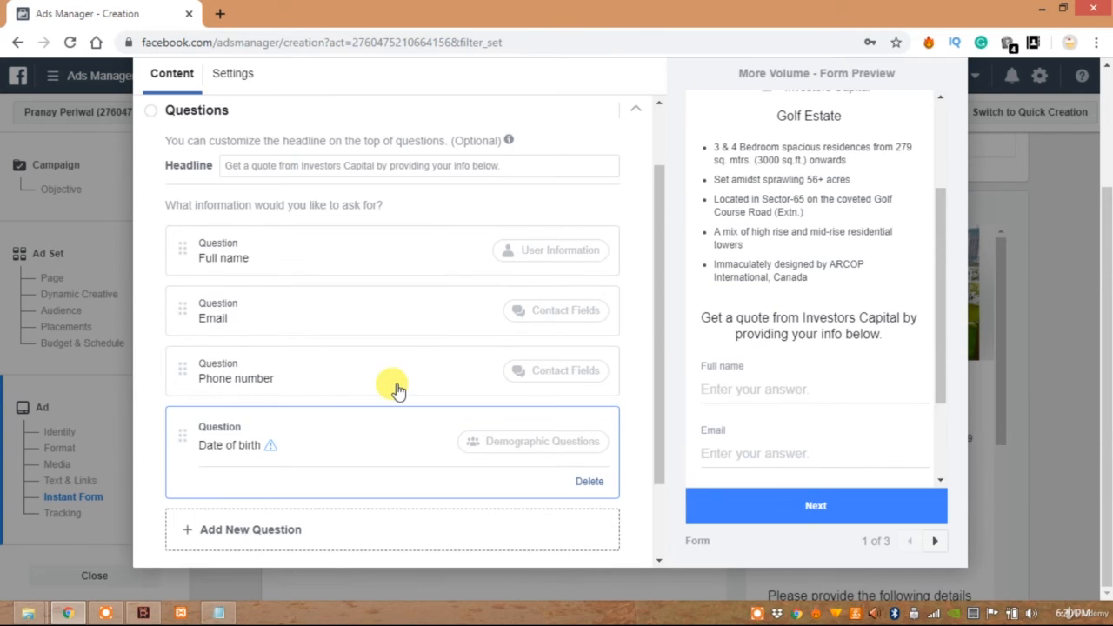
scroll(209, 355, "down", 2)
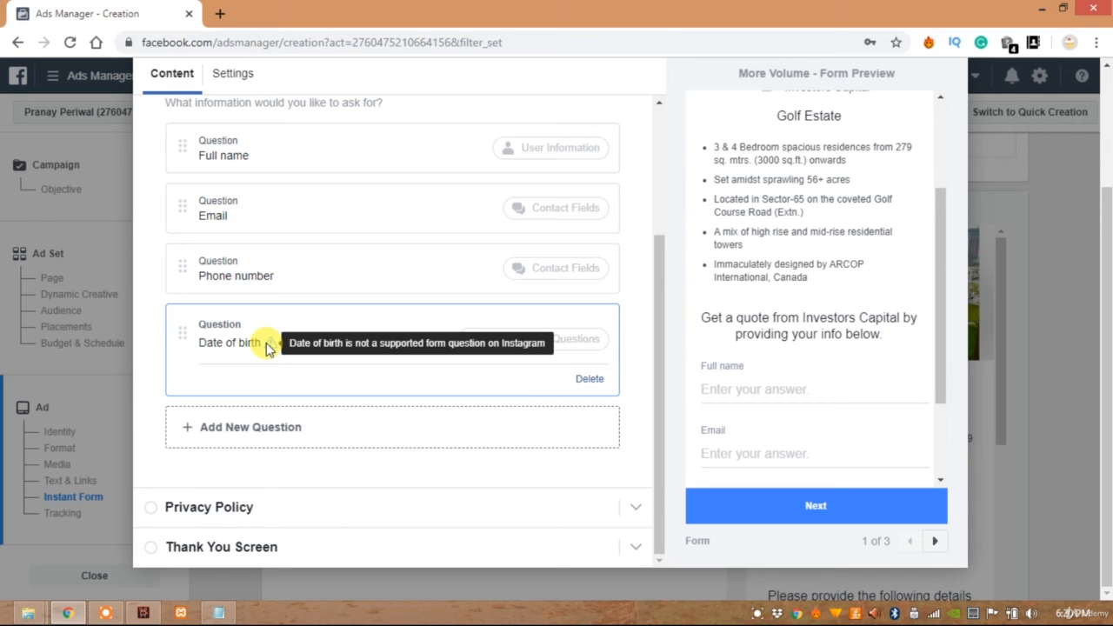
Add an Appointment Scheduling question asking "At what time you would be available to get a brief on this project?" and delete it
left_click(243, 425)
mouse_move(244, 420)
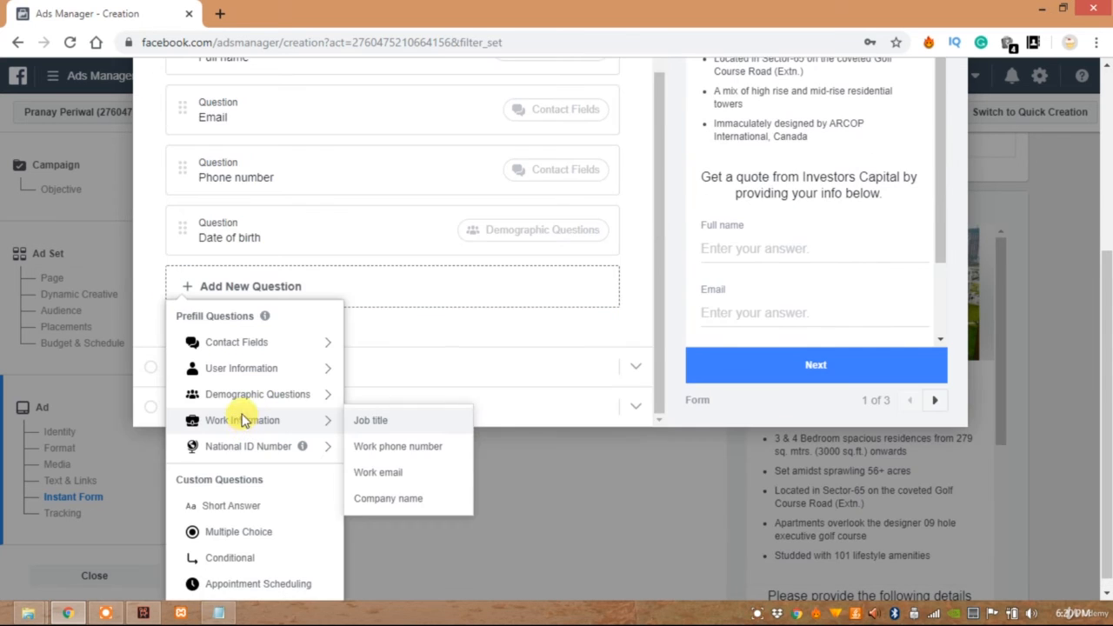
left_click(242, 586)
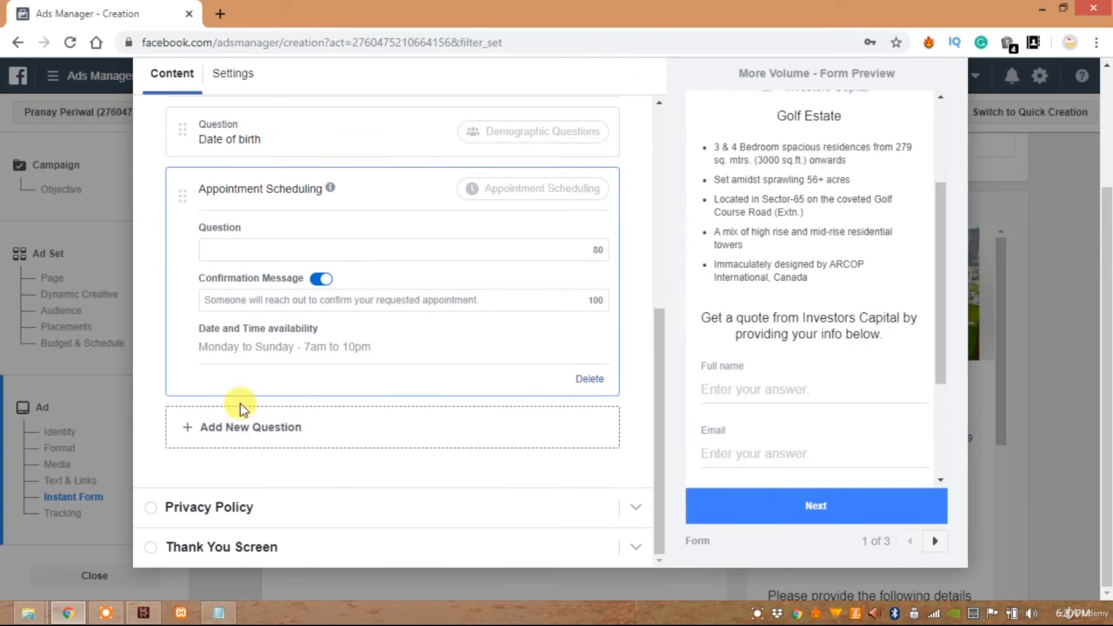
left_click(229, 248)
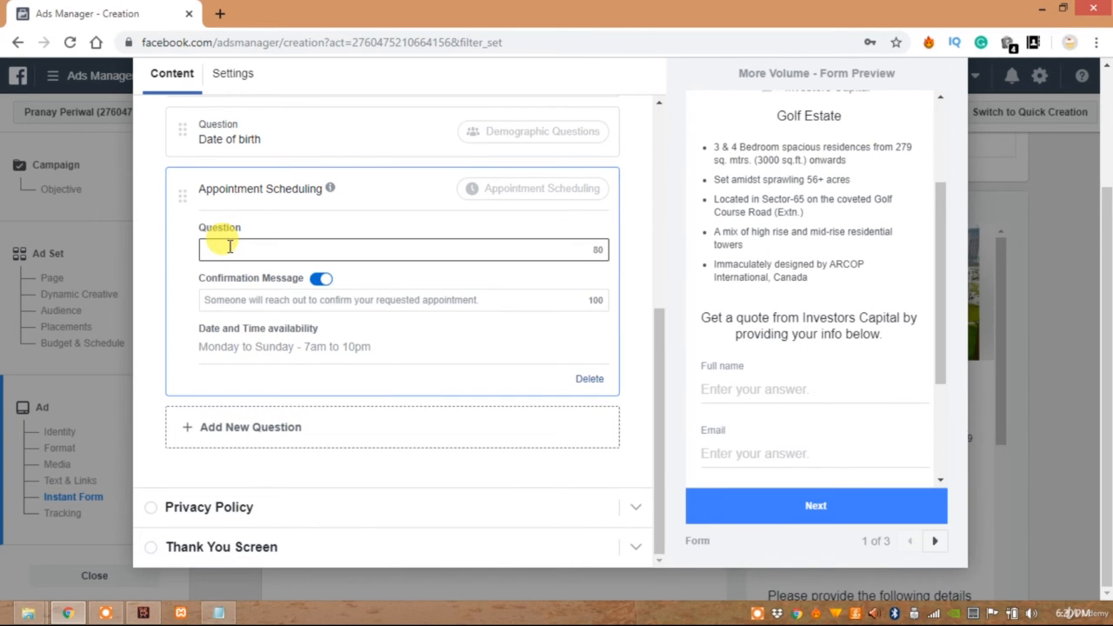
type("At")
type("what time you wo")
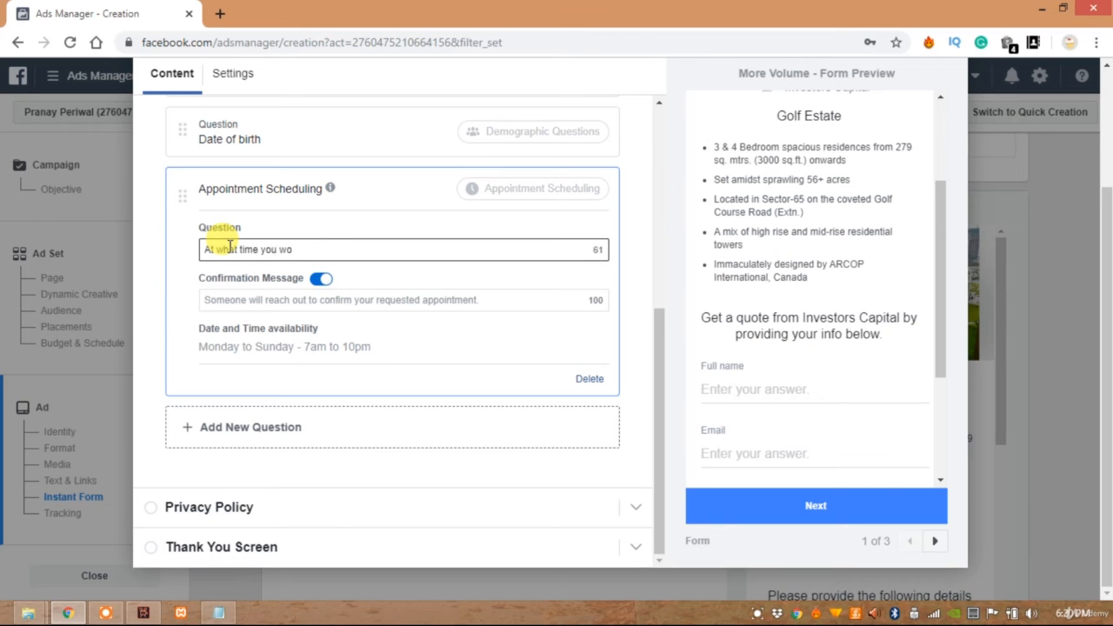
type("uld be available to get a brief on this project?")
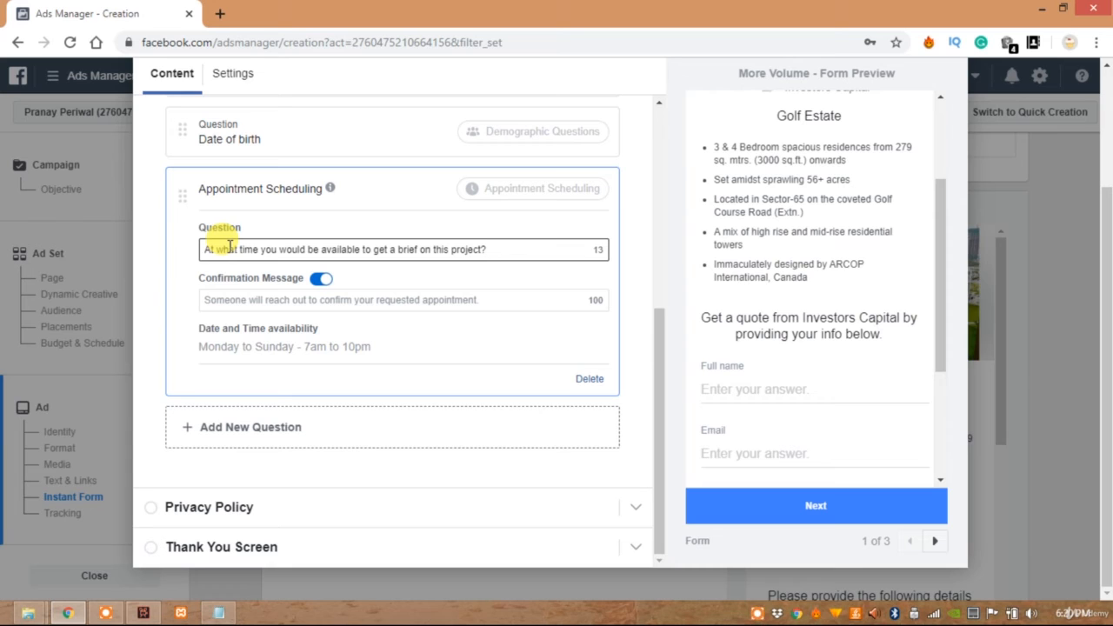
left_click(589, 380)
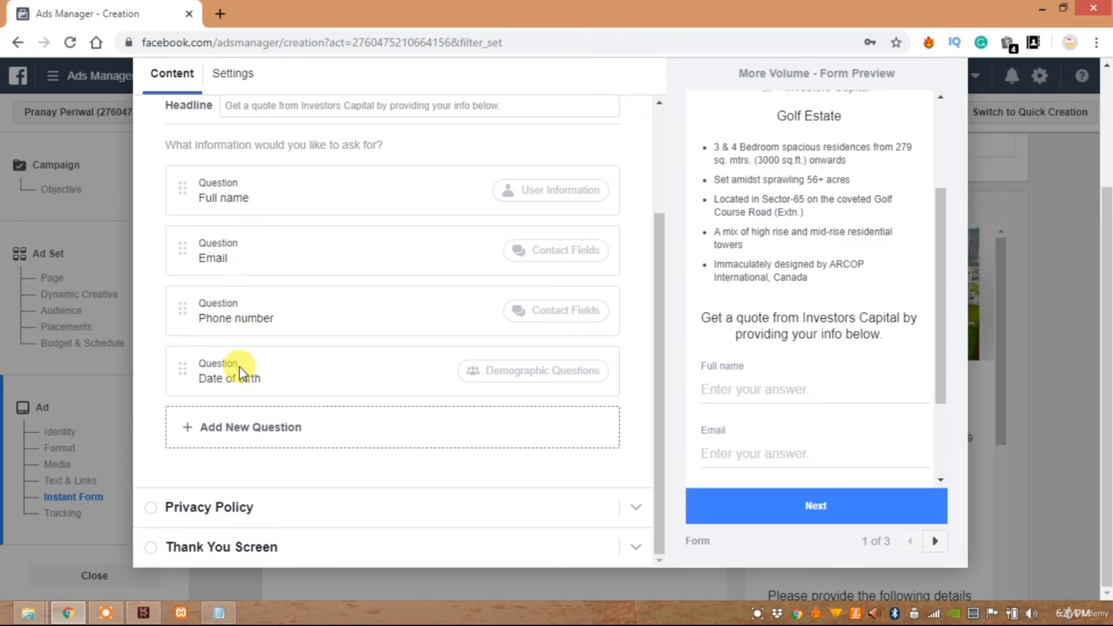
Expand the form's Privacy Policy section and set its link text to "Privacy Policy"
left_click(216, 511)
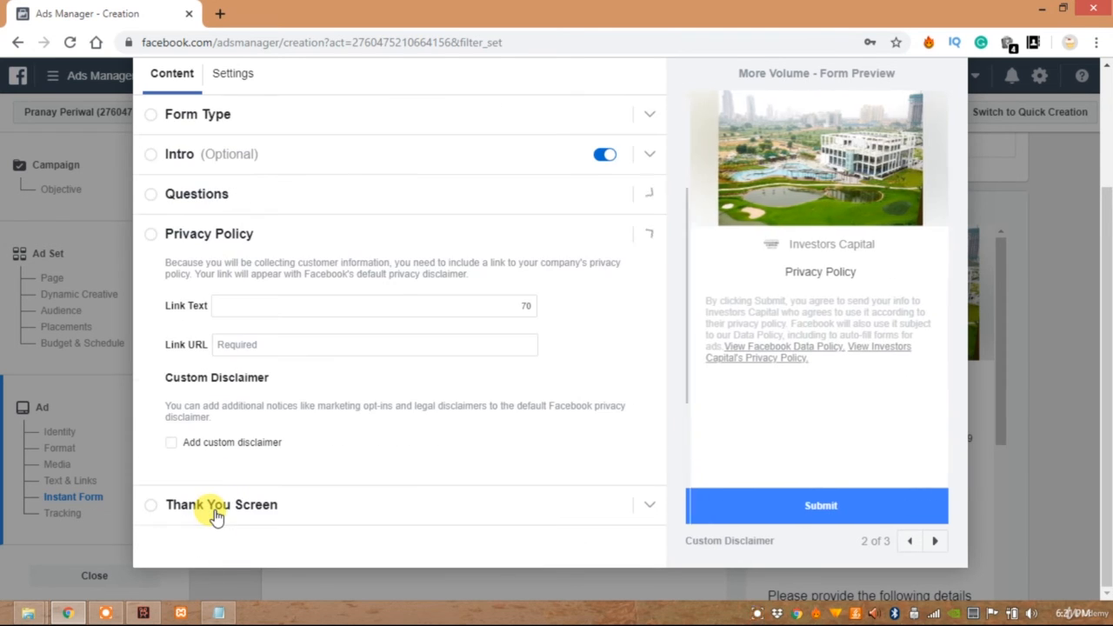
left_click(233, 302)
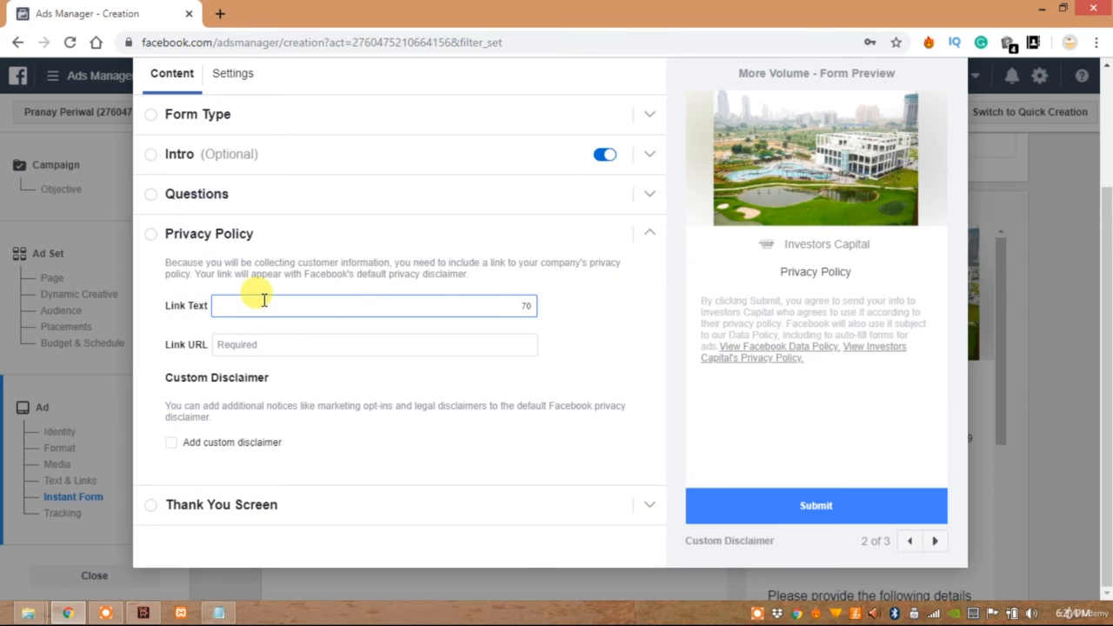
type("Priva")
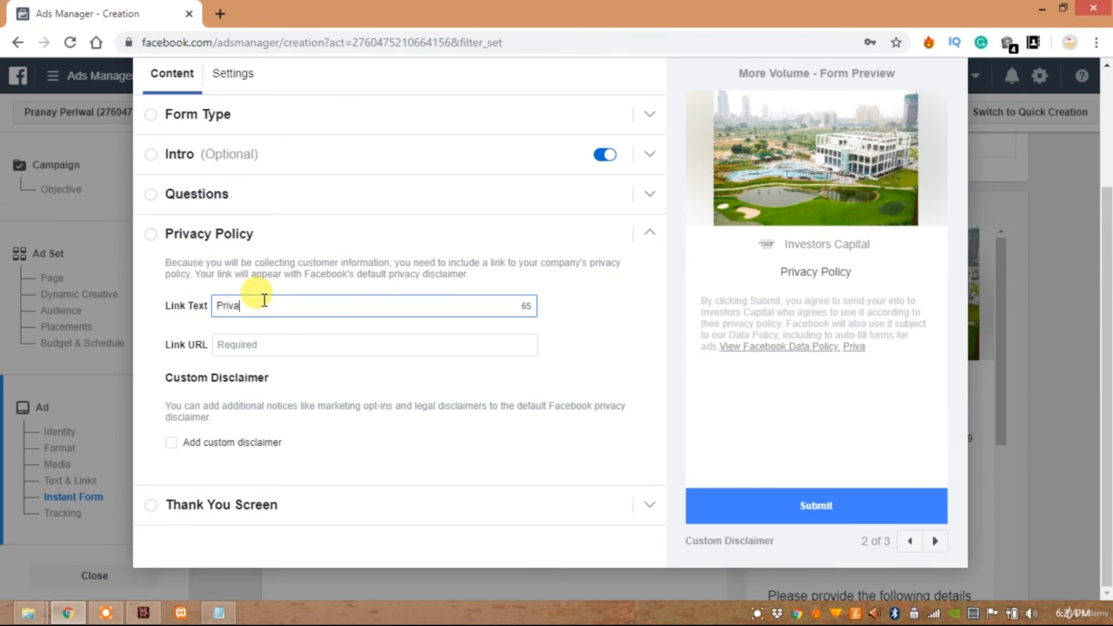
type("cy Policy")
left_click(262, 347)
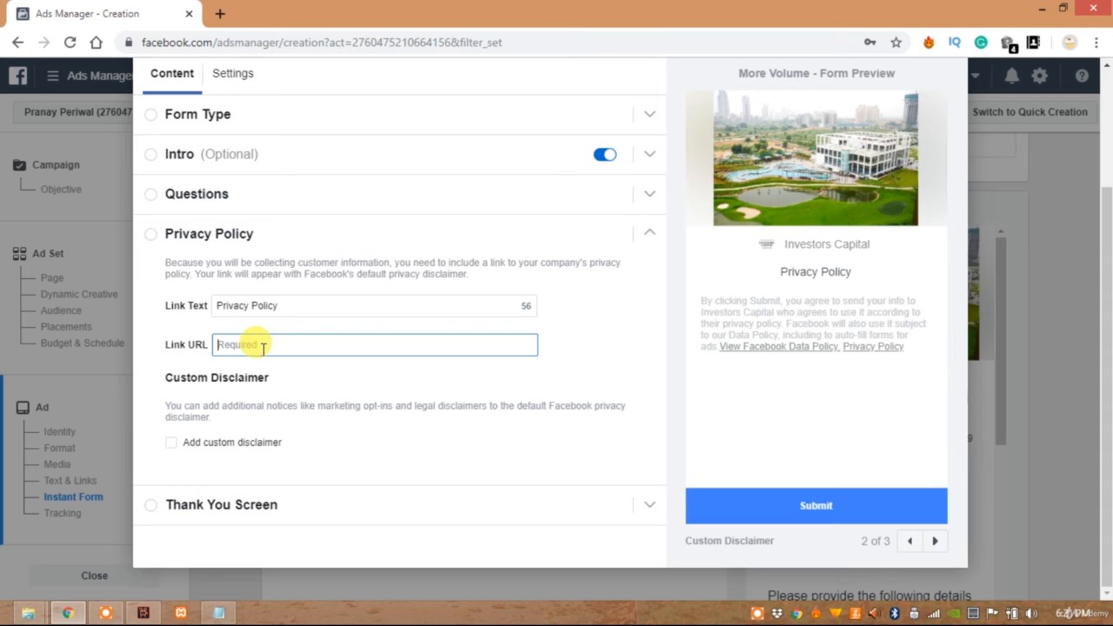
left_click(220, 13)
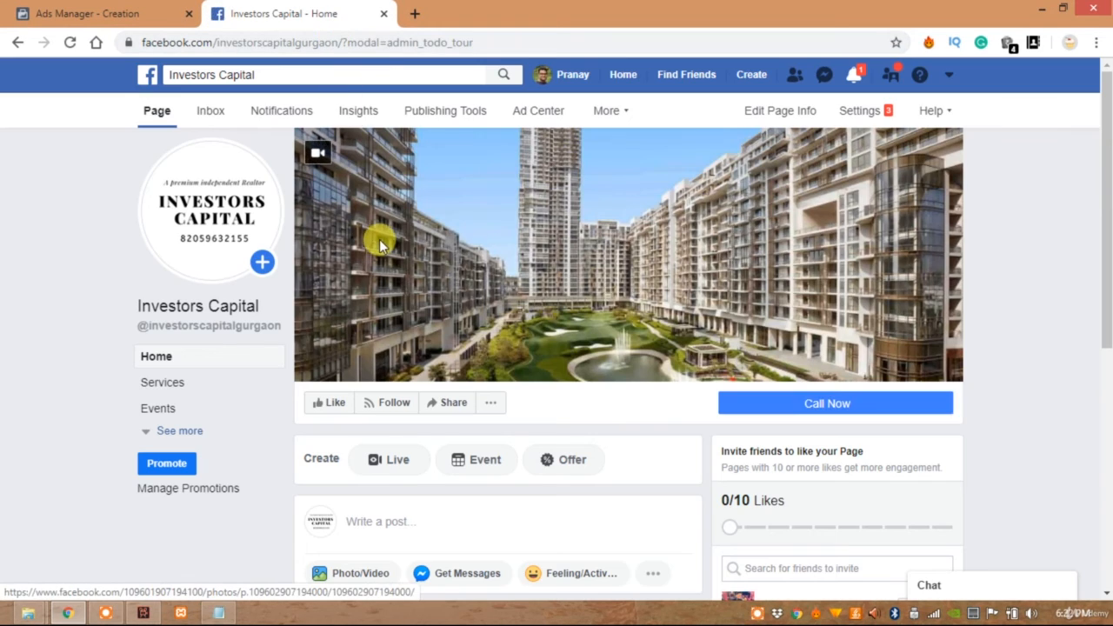
left_click(337, 42)
left_click(340, 42)
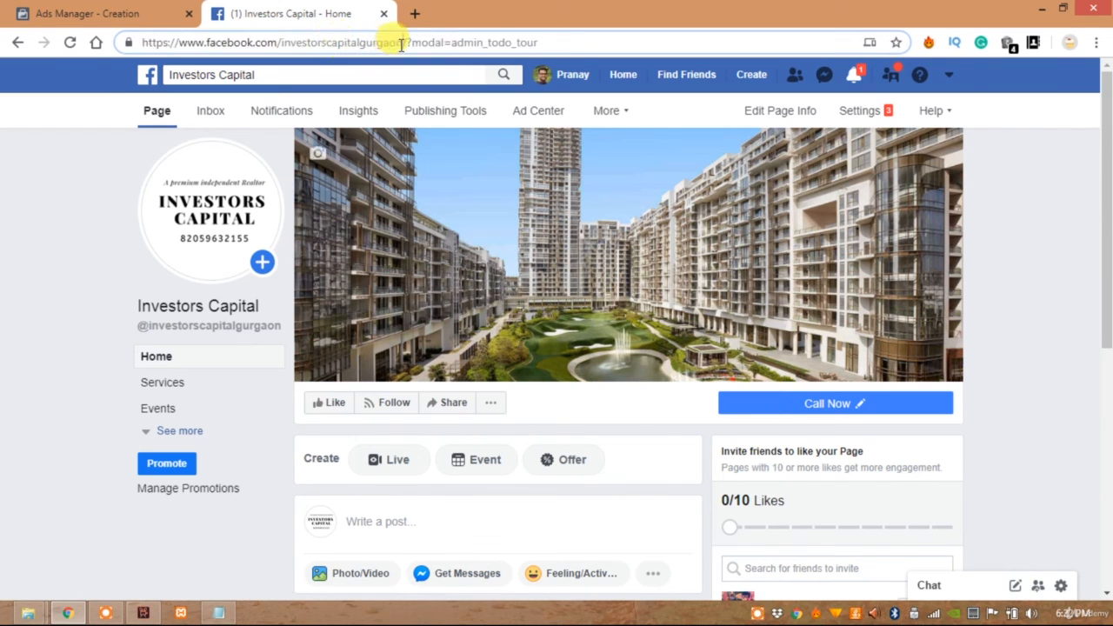
left_click_drag(398, 43, 122, 7)
key("ctrl+c")
left_click(122, 9)
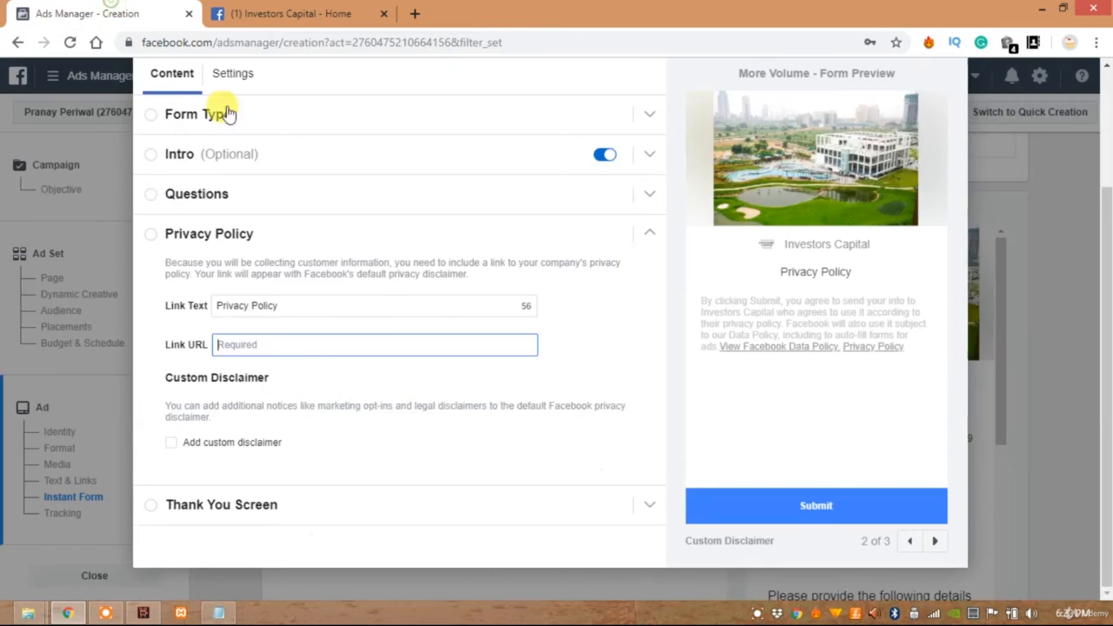
key("ctrl+v")
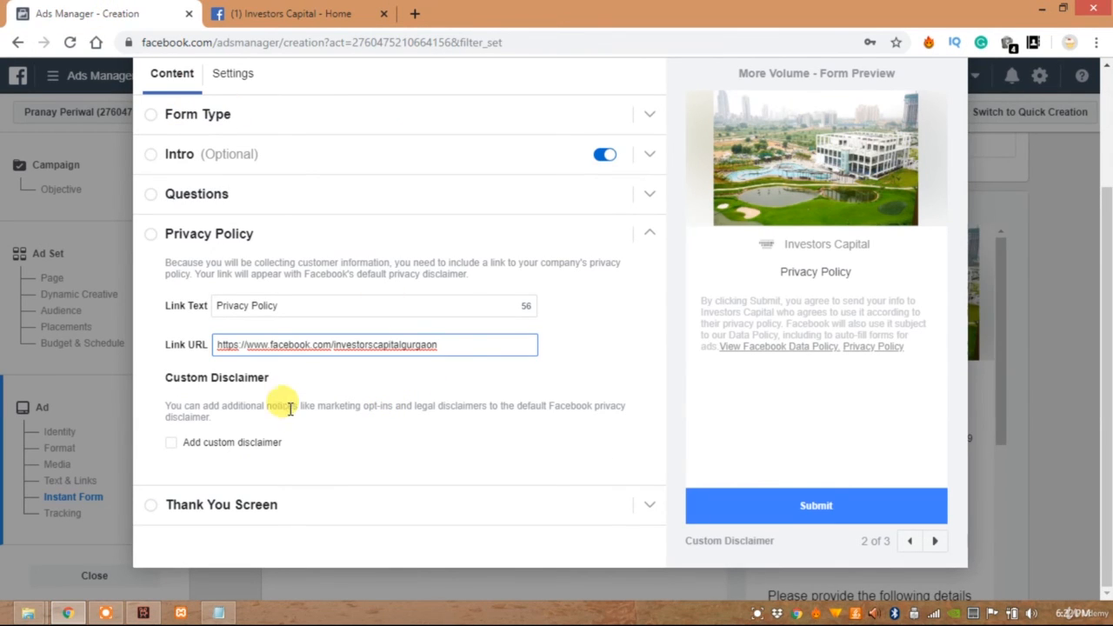
Expand the Thank You Screen section and change its headline to "Thanks You"
left_click(191, 506)
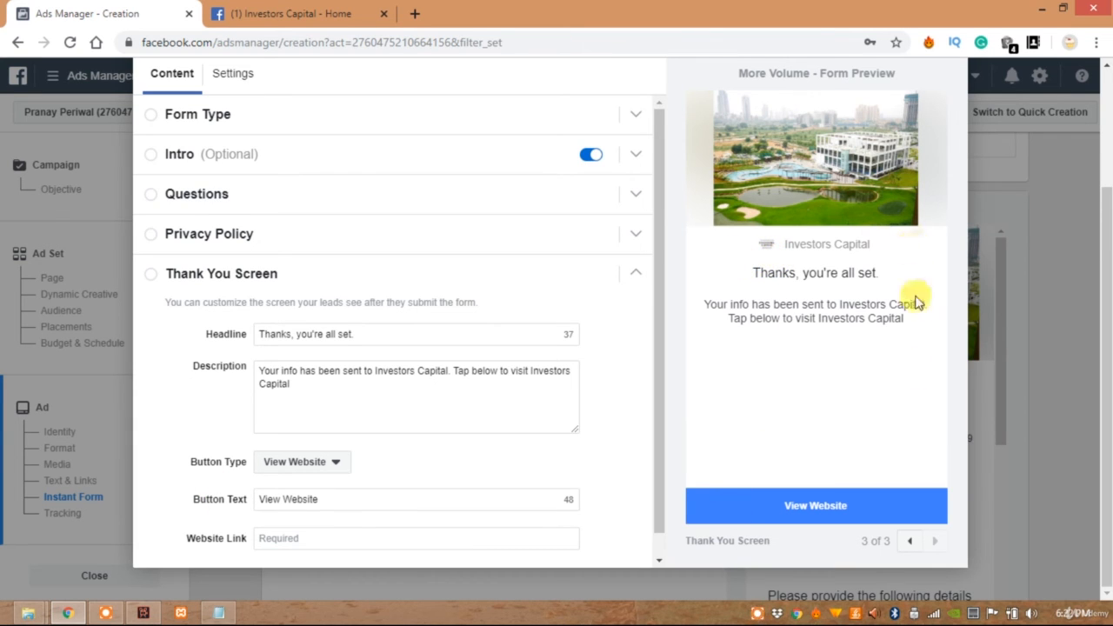
left_click(380, 334)
key("BackSpace")
key("BackSpace")
key("BackSpace")
key("BackSpace")
key("BackSpace")
key("BackSpace")
key("BackSpace")
key("BackSpace")
key("BackSpace")
key("BackSpace")
key("BackSpace")
key("BackSpace")
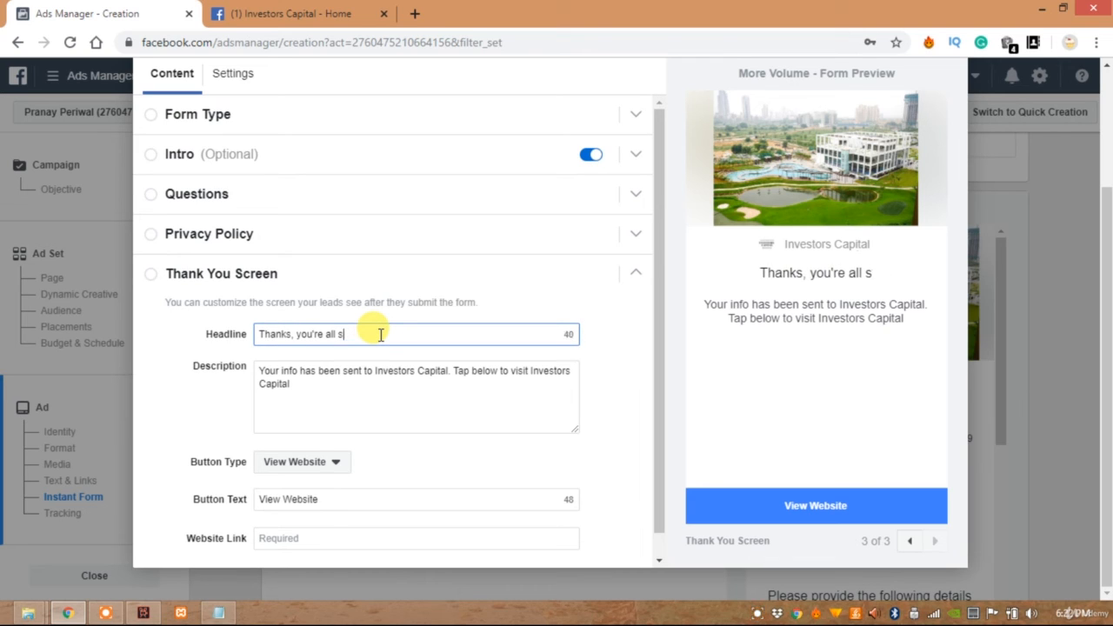
key("BackSpace")
key("BackSpace")
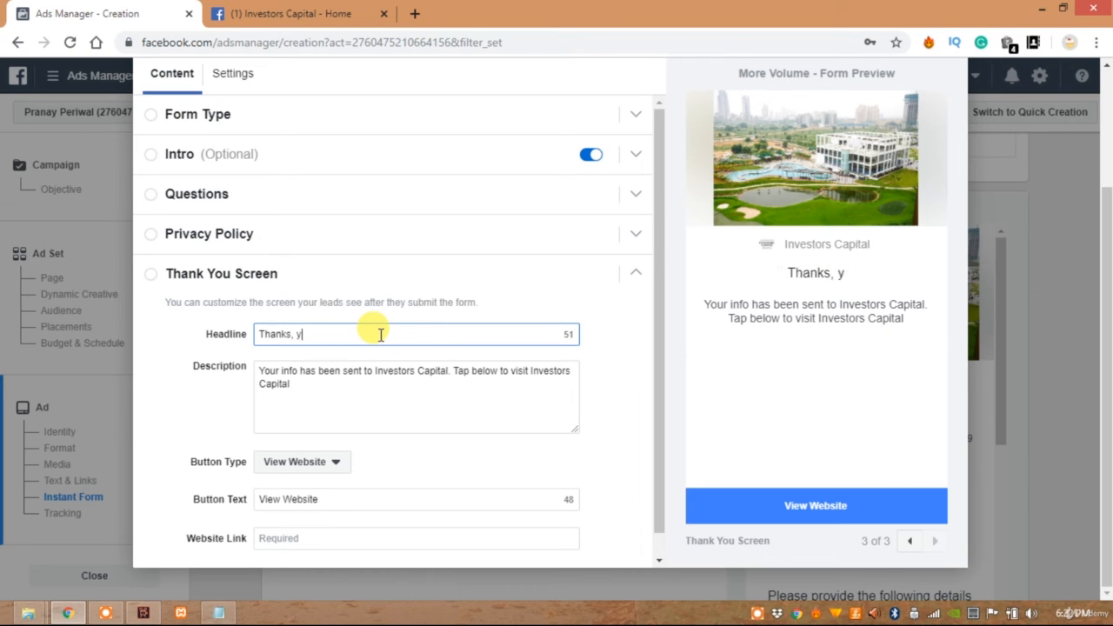
key("BackSpace")
key("BackSpace")
key("BackSpace")
type("You")
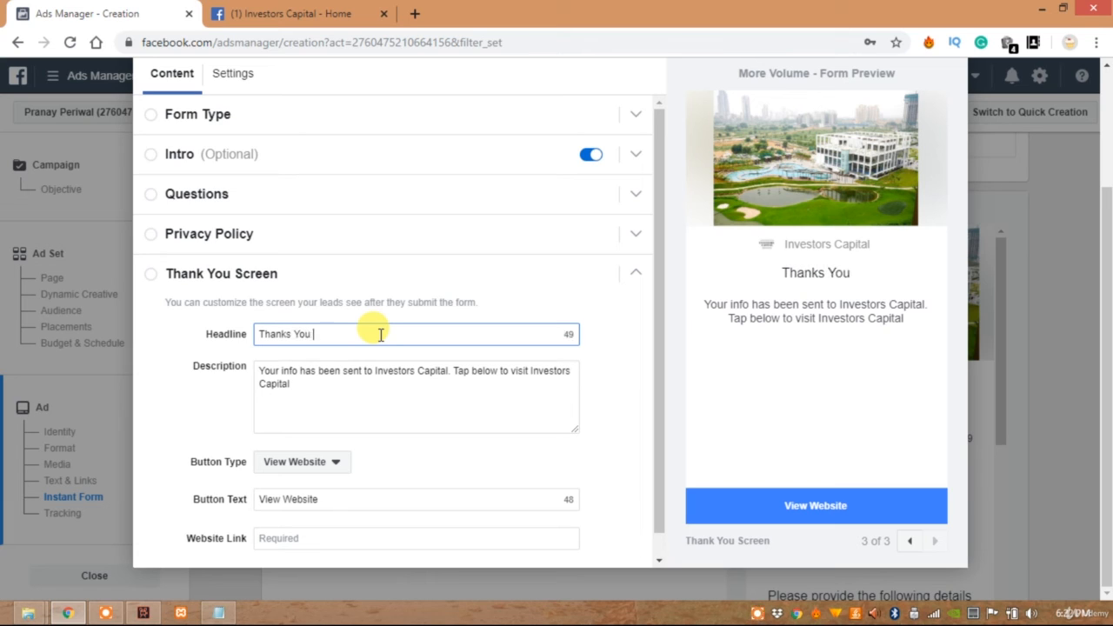
Change the second sentence of the thank-you description to "Call below to connect with Investors Capital Executive."
left_click(329, 388)
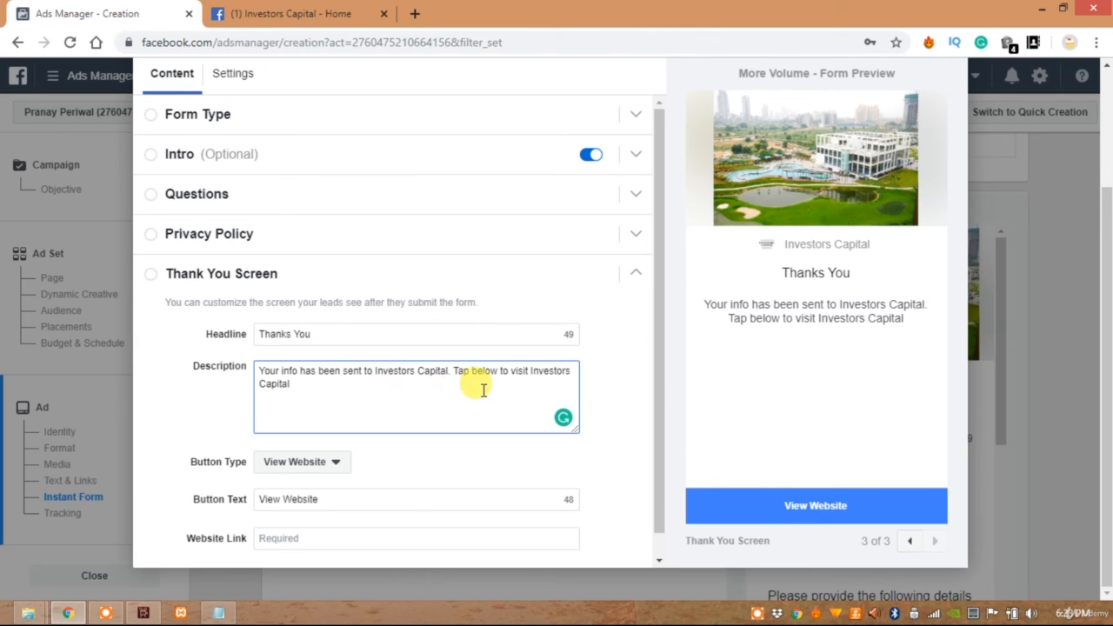
mouse_move(451, 371)
left_mouse_down()
mouse_move(397, 388)
mouse_move(459, 370)
left_mouse_up()
left_click(401, 390)
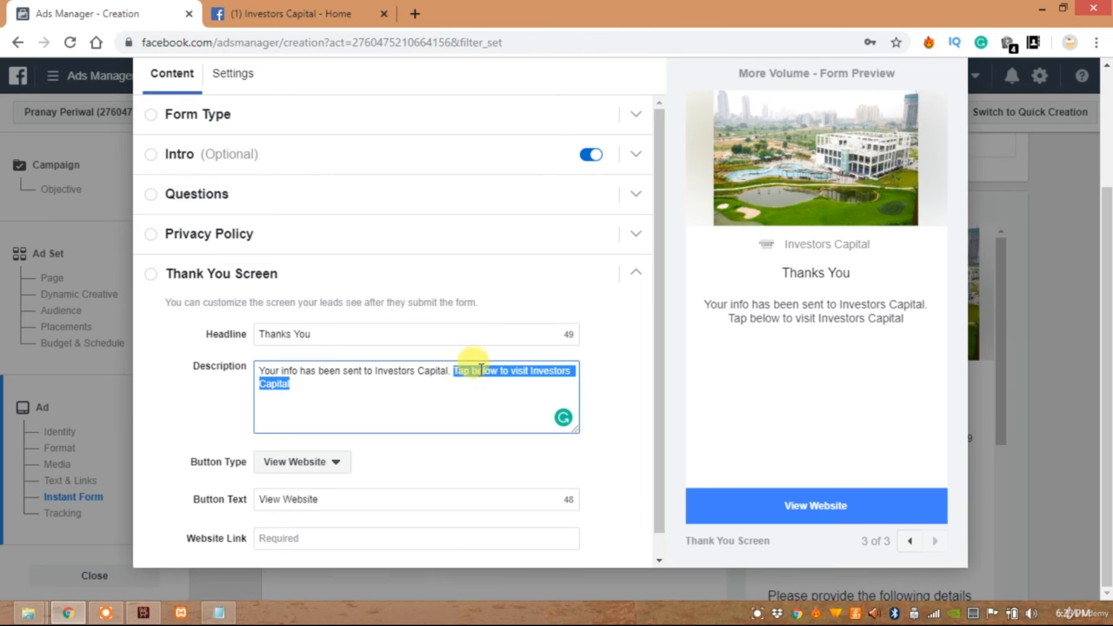
left_click(469, 370)
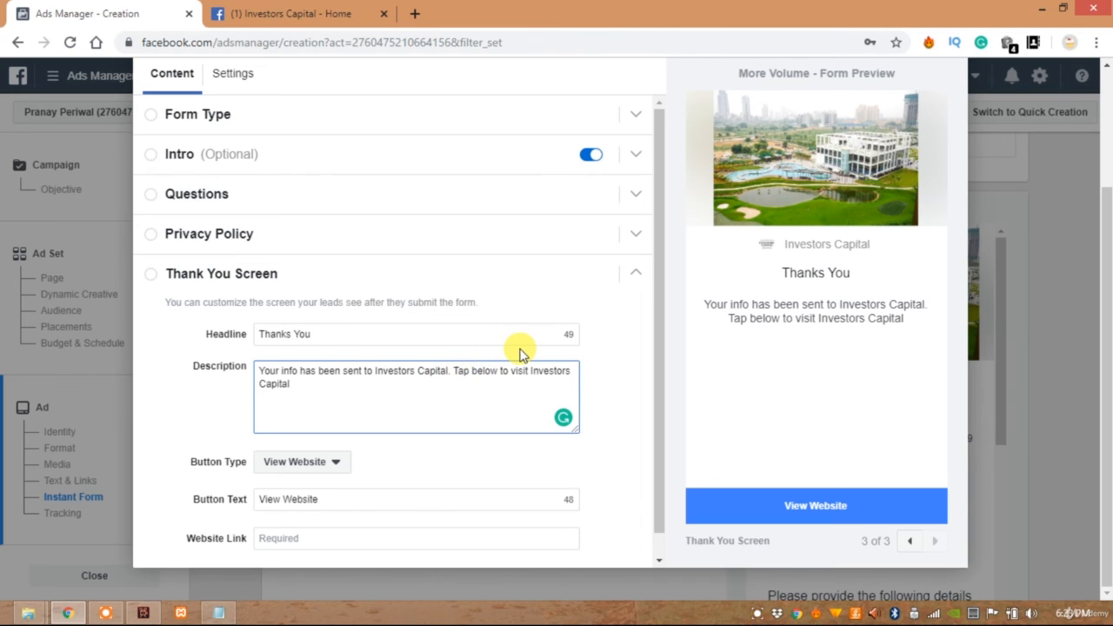
key("BackSpace")
key("BackSpace")
key("BackSpace")
key("BackSpace")
type("Call")
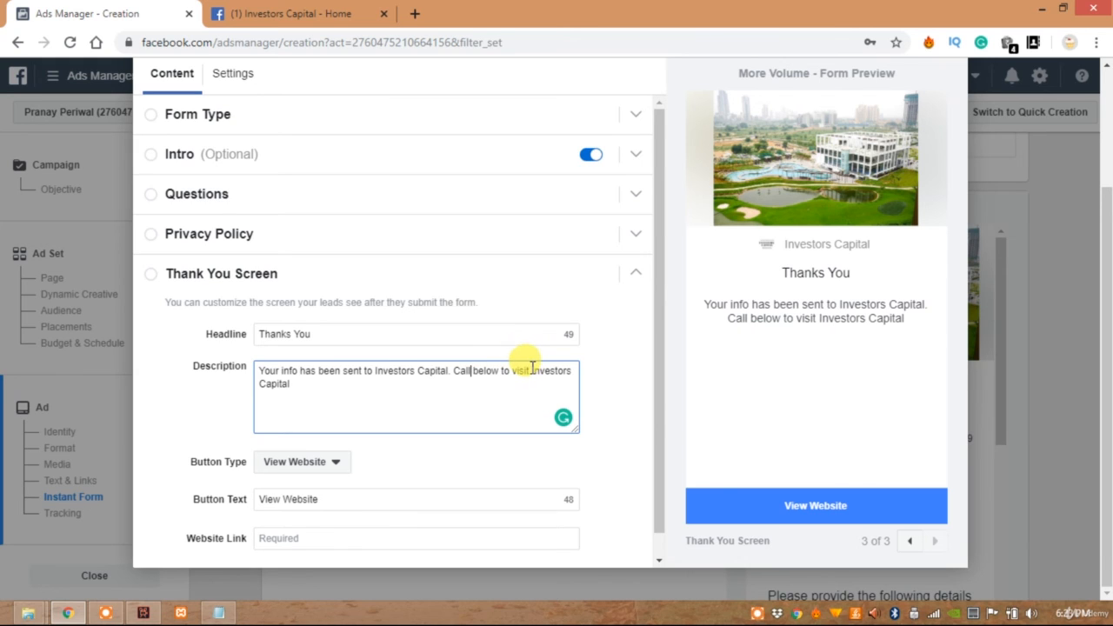
left_click(532, 369)
key("BackSpace")
key("BackSpace")
key("BackSpace")
key("BackSpace")
key("BackSpace")
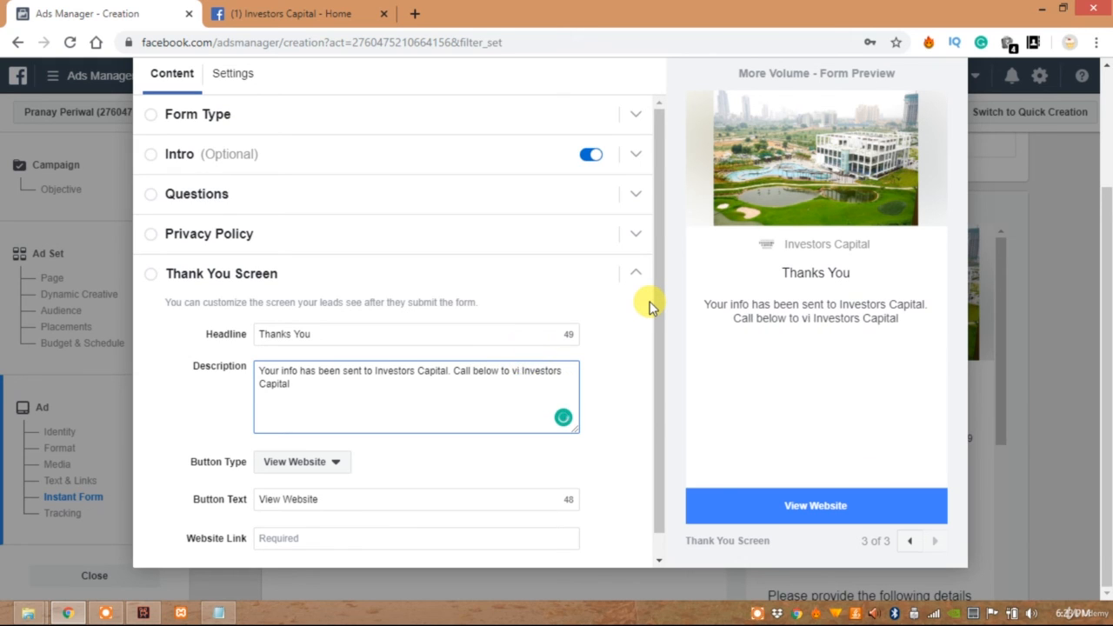
type("connect")
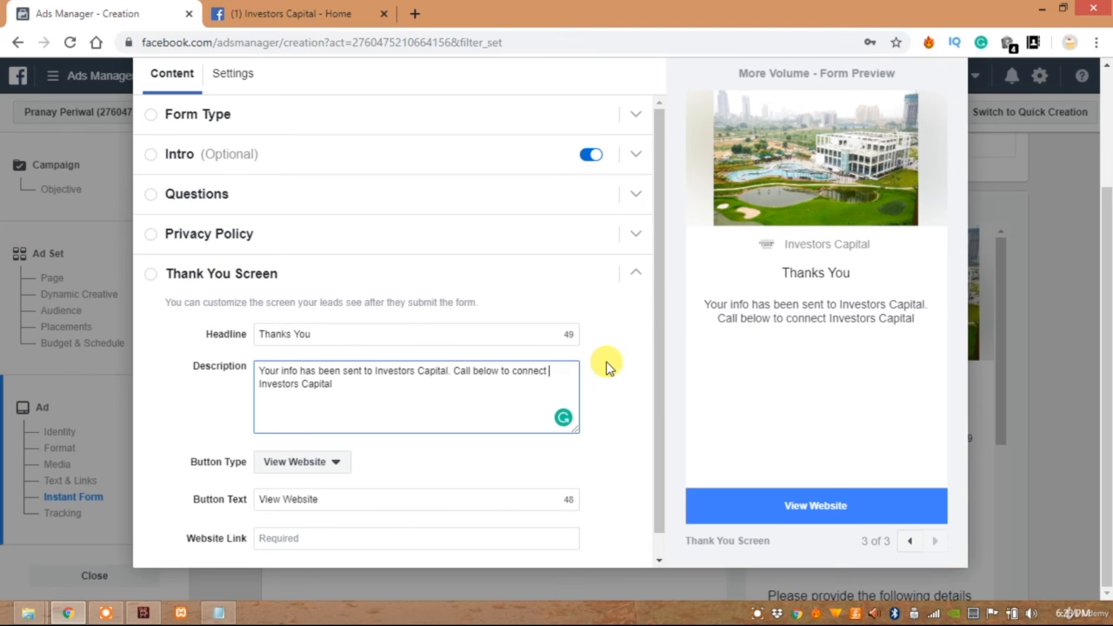
type(" with")
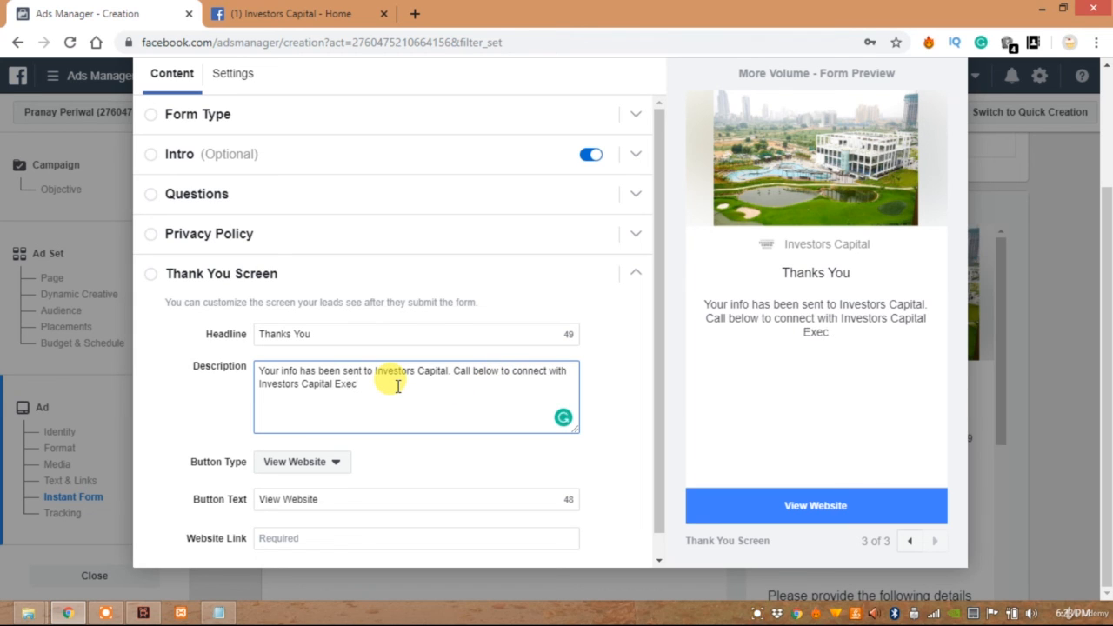
type("Investors Capital Executive.")
Set the thank-you screen's button type to Call Business with the button text "Call Now"
left_click(270, 462)
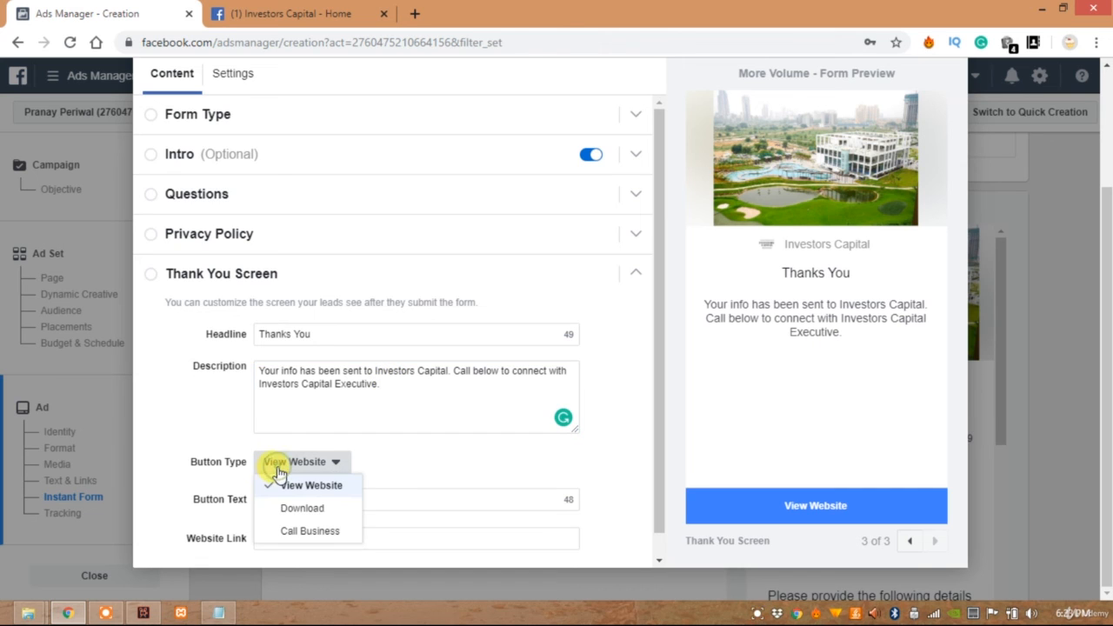
left_click(287, 532)
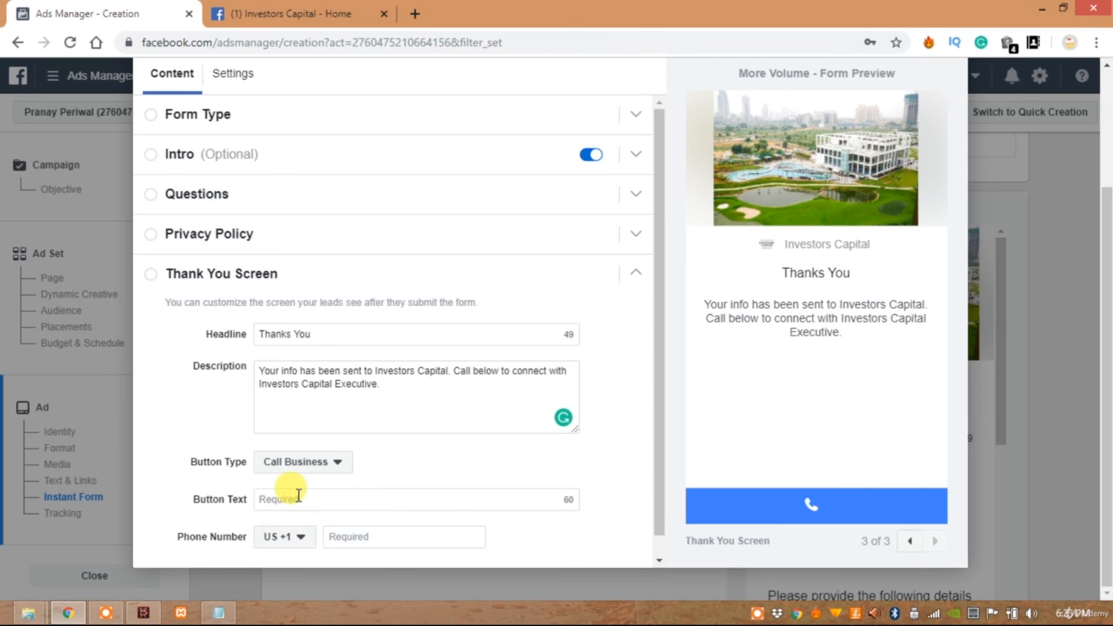
left_click(297, 498)
type("Call")
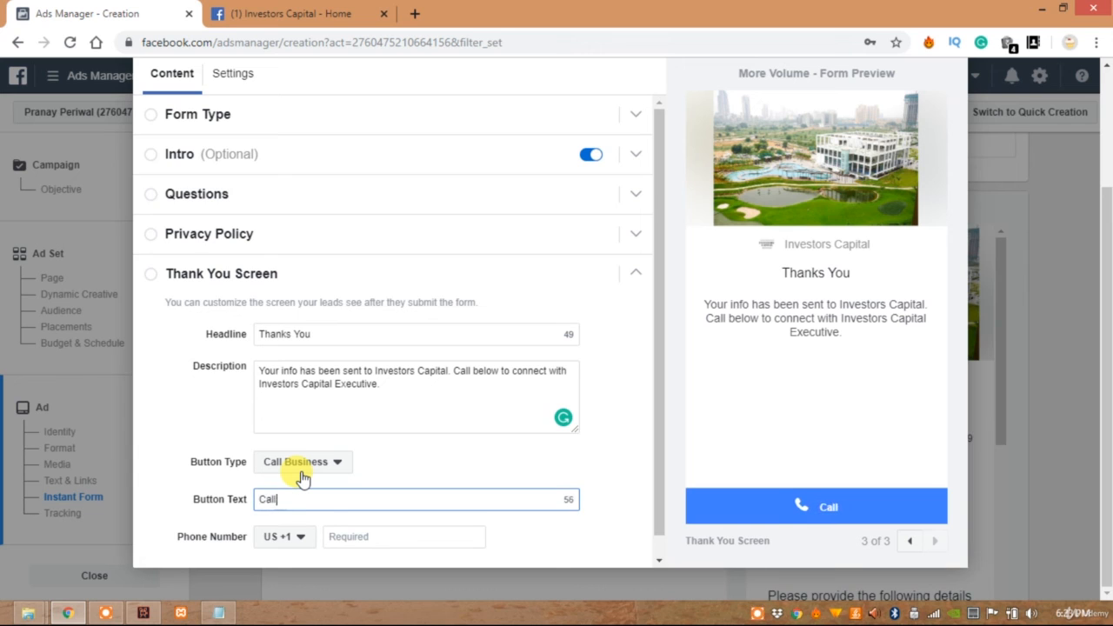
type(" Now")
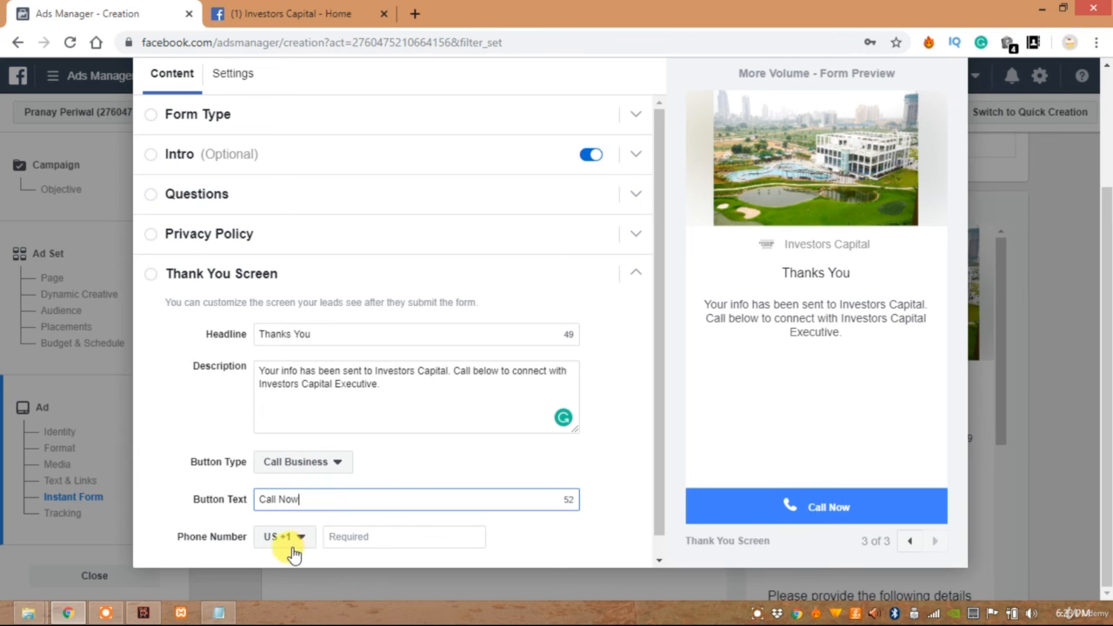
Set the thank-you screen's phone country code to India (IN +91) and enter the business phone number
left_click(292, 545)
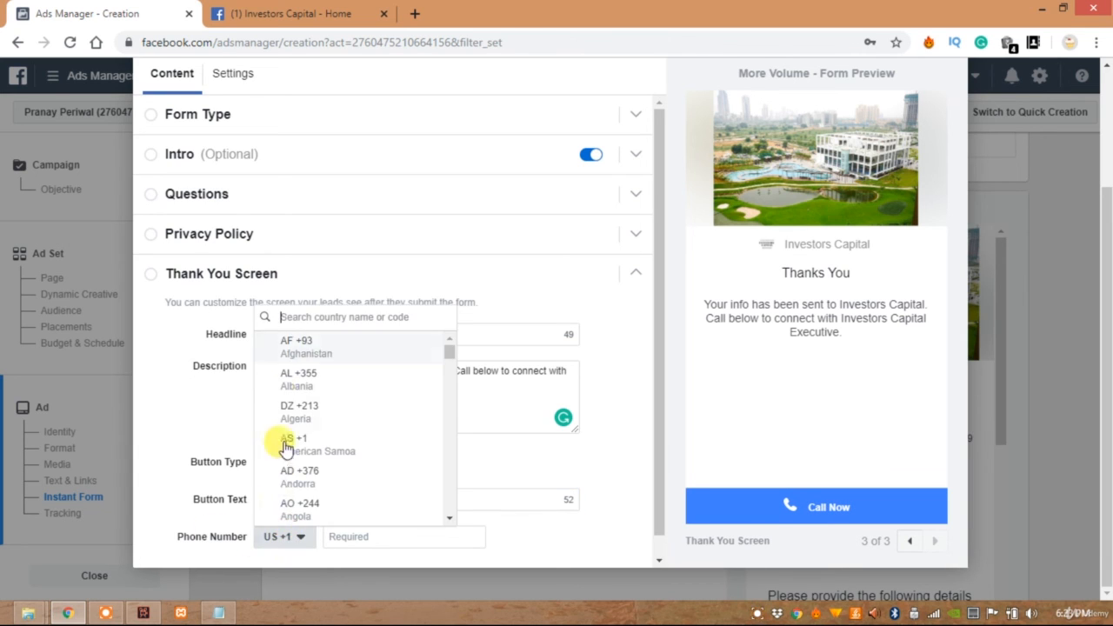
left_click(300, 319)
type("India")
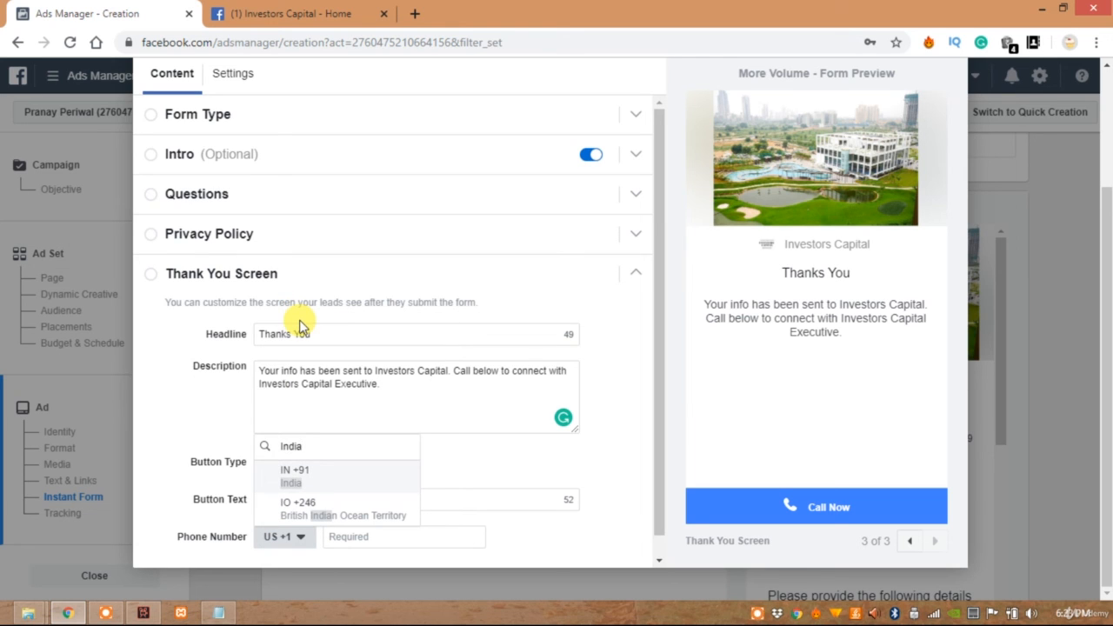
left_click(304, 477)
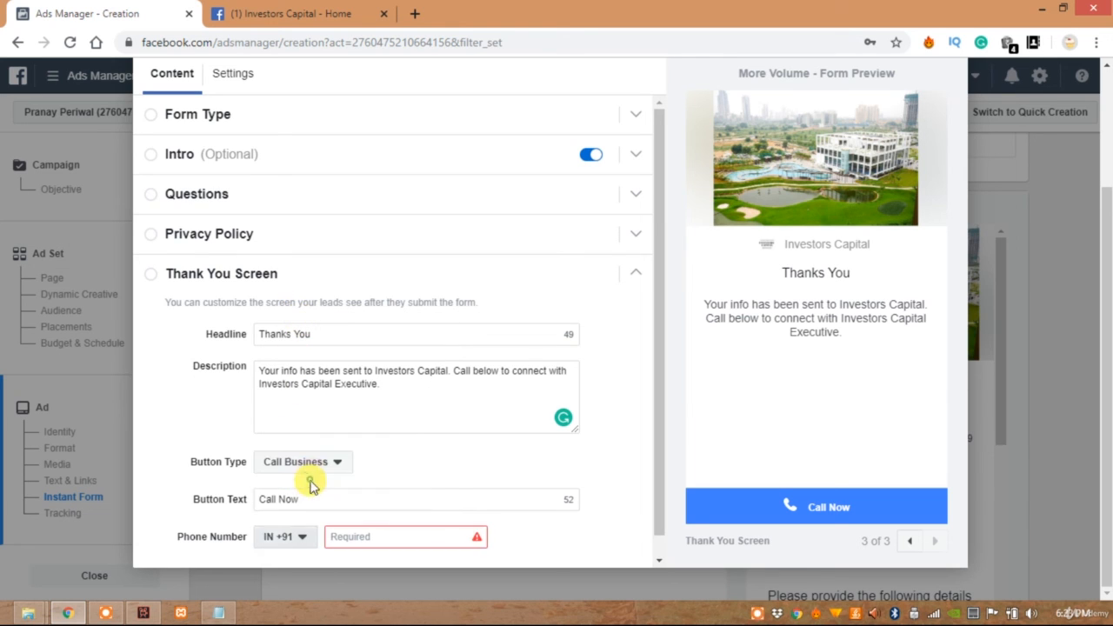
left_click(352, 539)
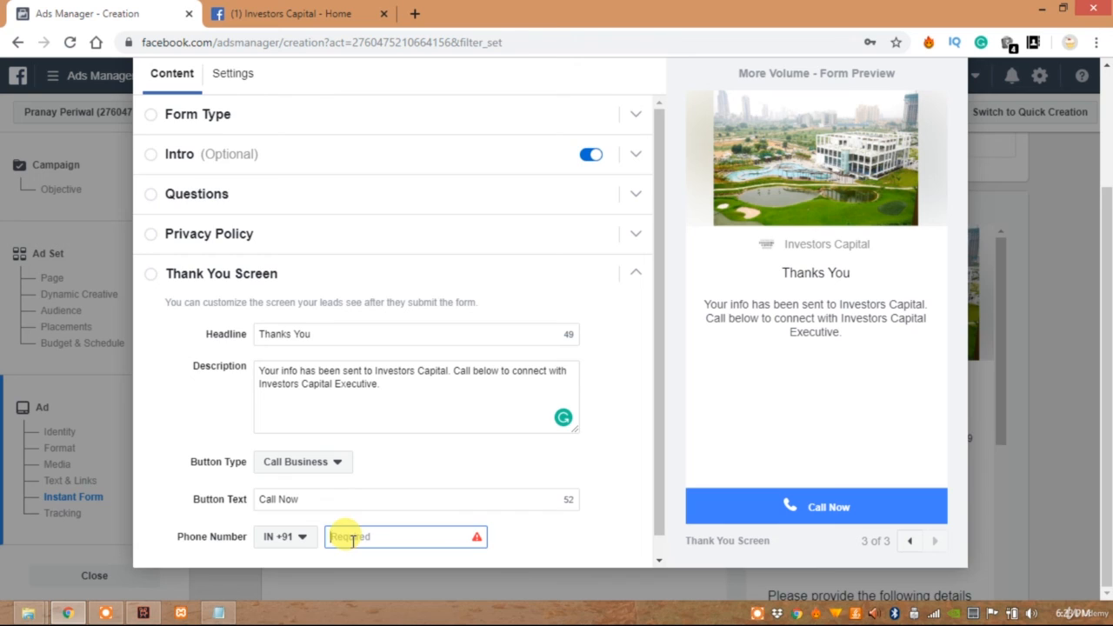
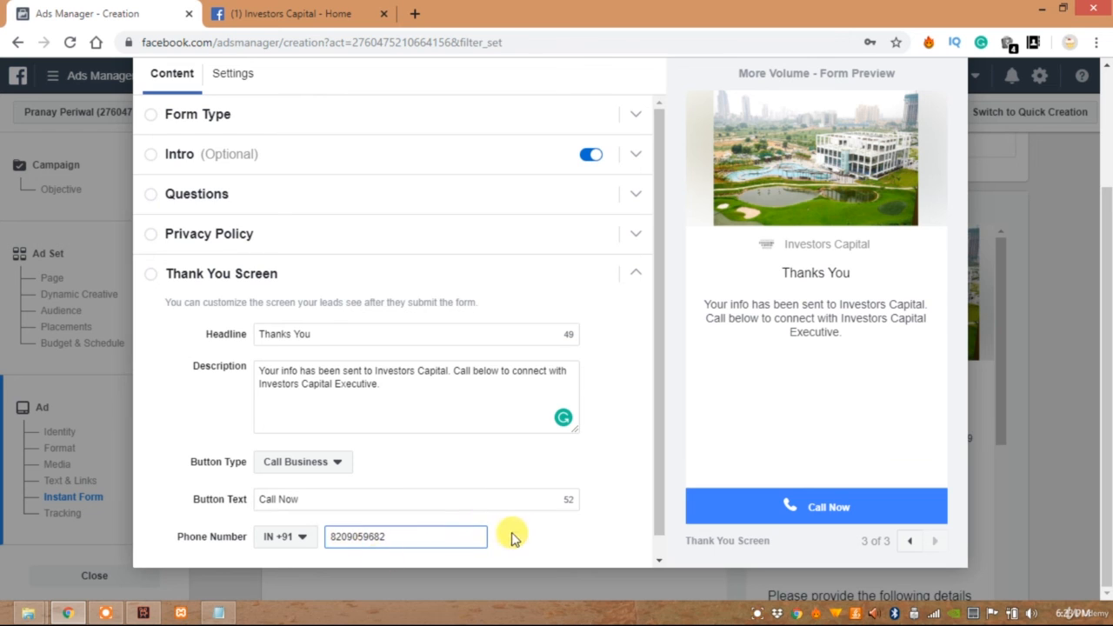
Rename the instant form as "Golf Estate Form", save its draft and finish the form
scroll(576, 444, "up", 2)
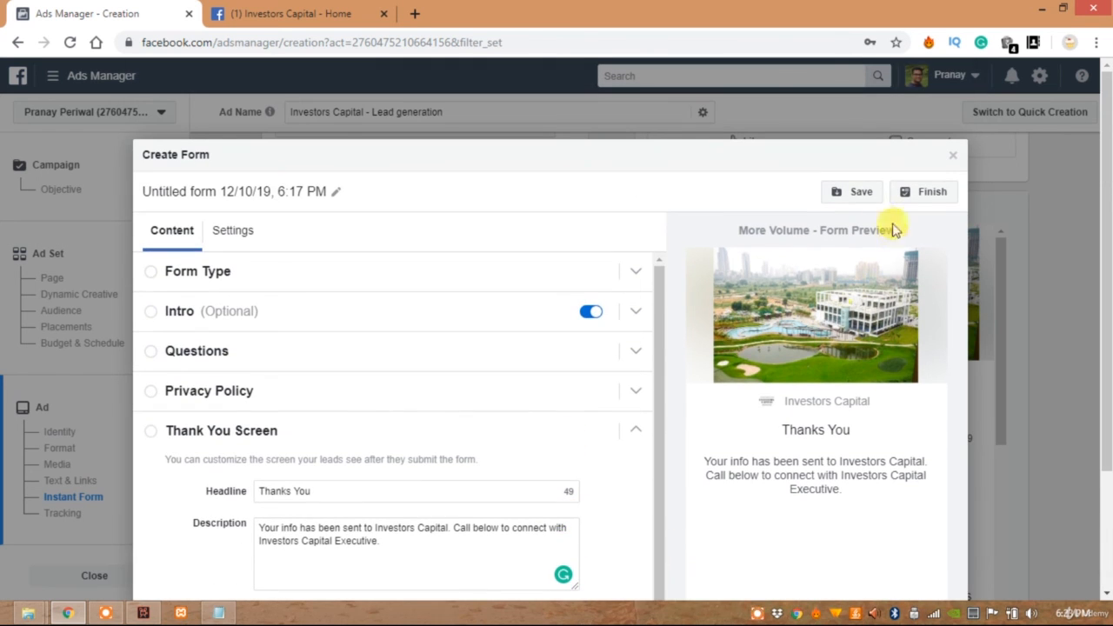
triple_click(272, 194)
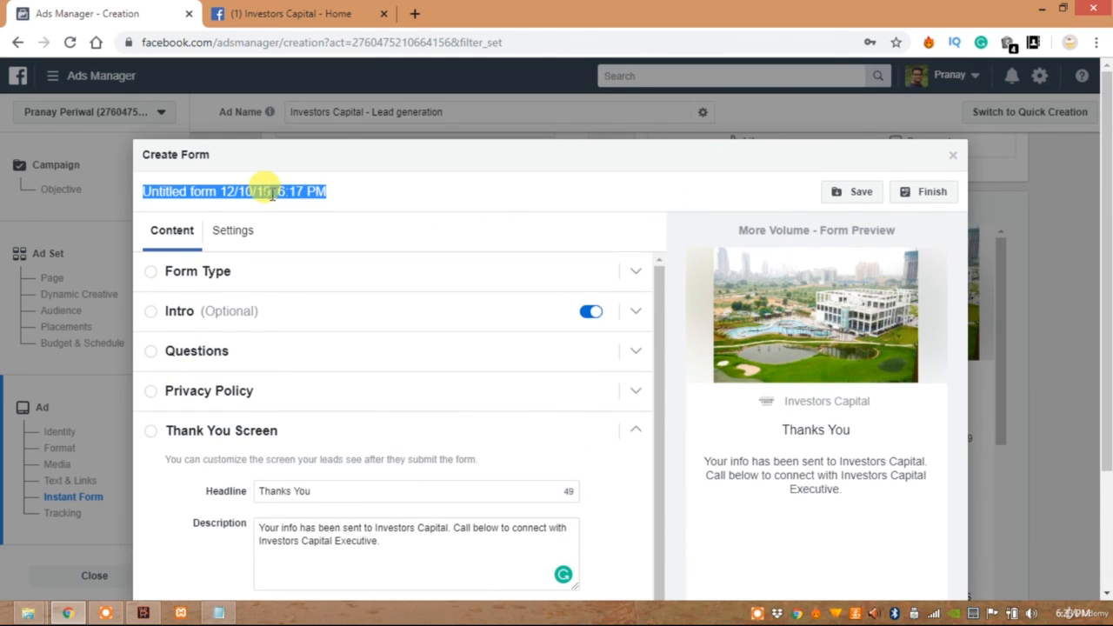
key("BackSpace")
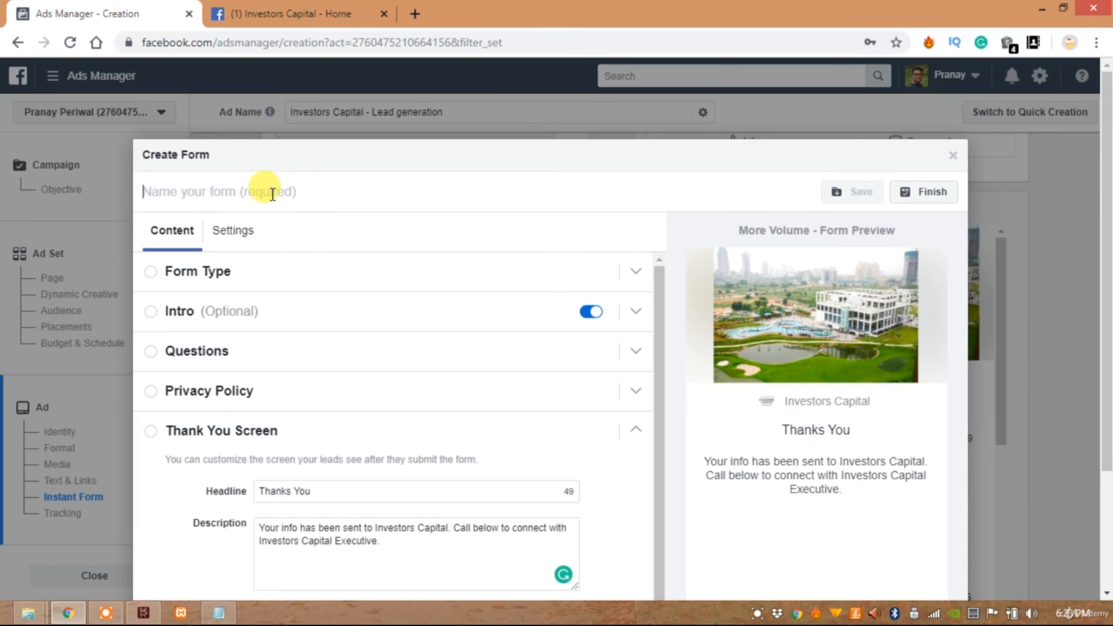
type("Golf Estate Form")
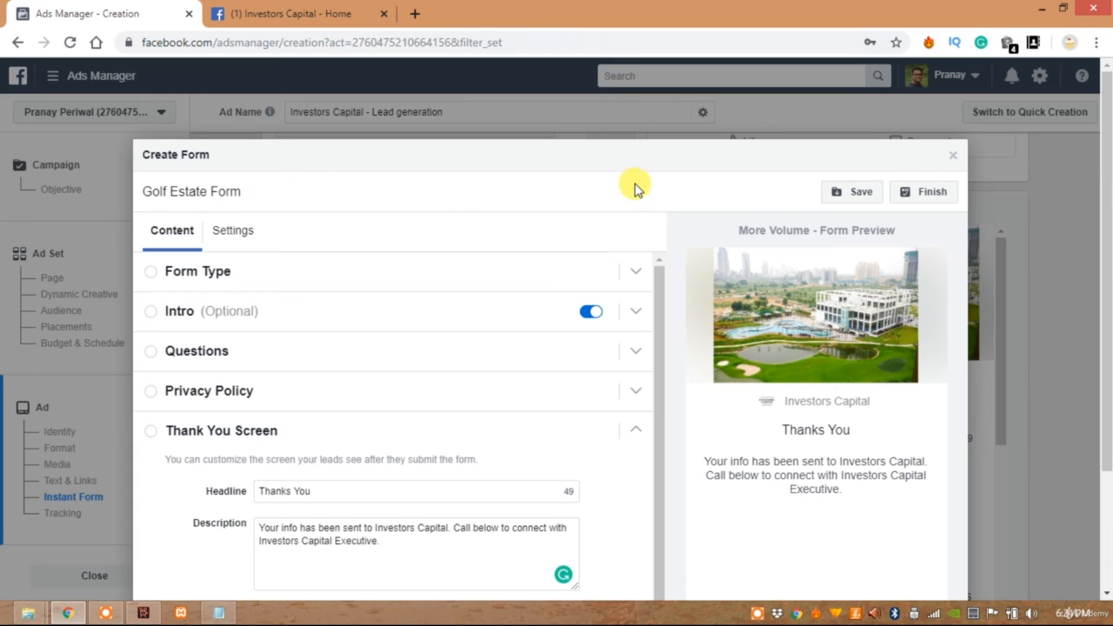
left_click(840, 194)
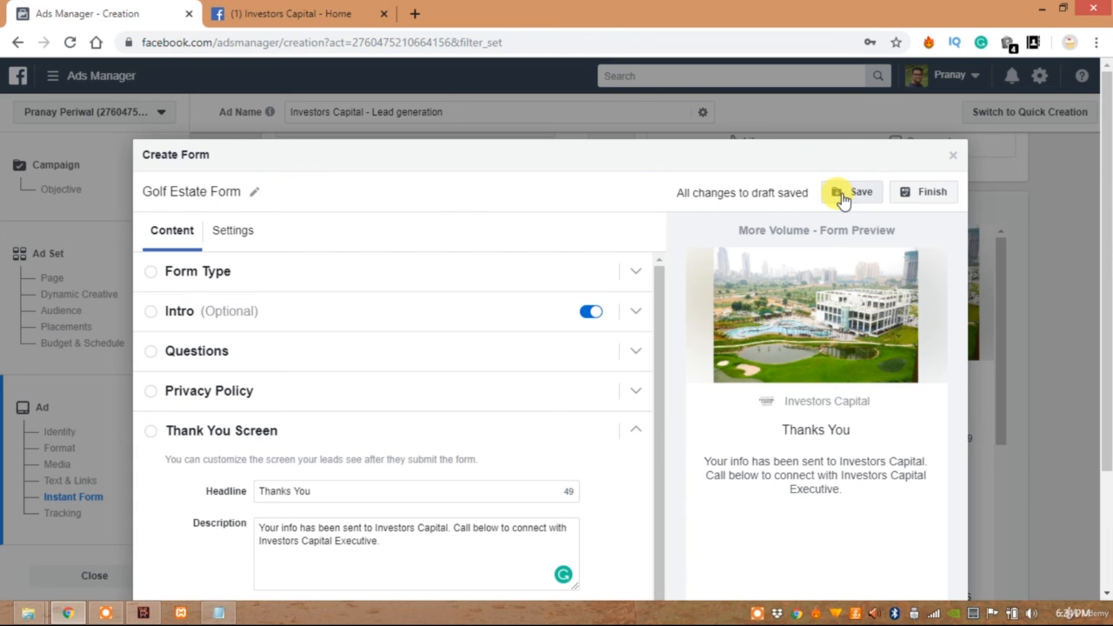
left_click(918, 193)
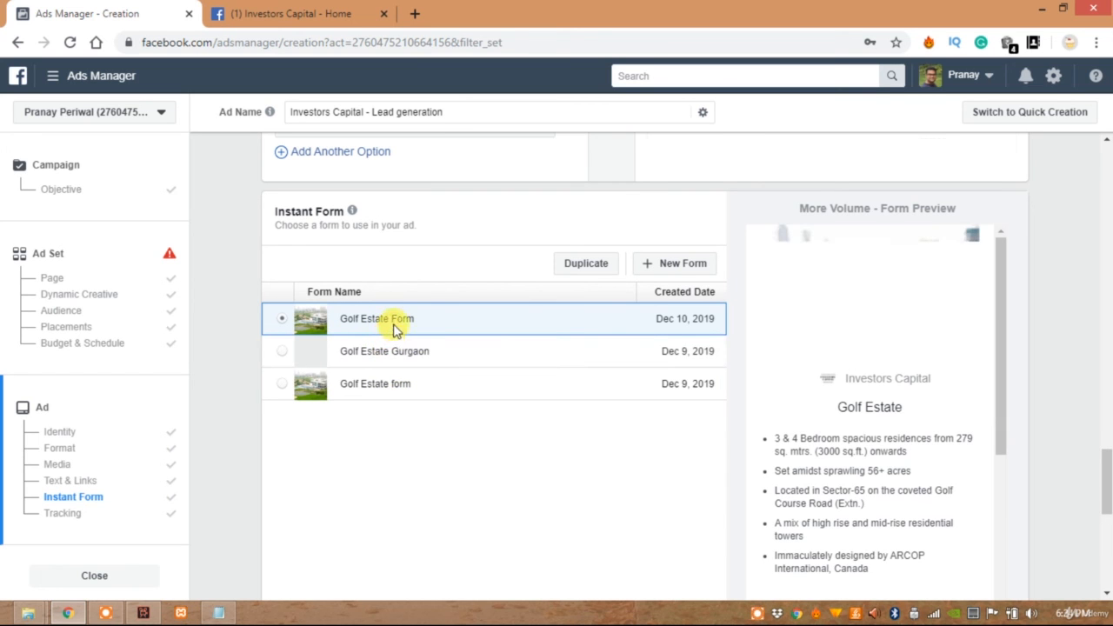
Look over the ad's conversion tracking options without setting any up, and confirm the ad
scroll(557, 328, "down", 2)
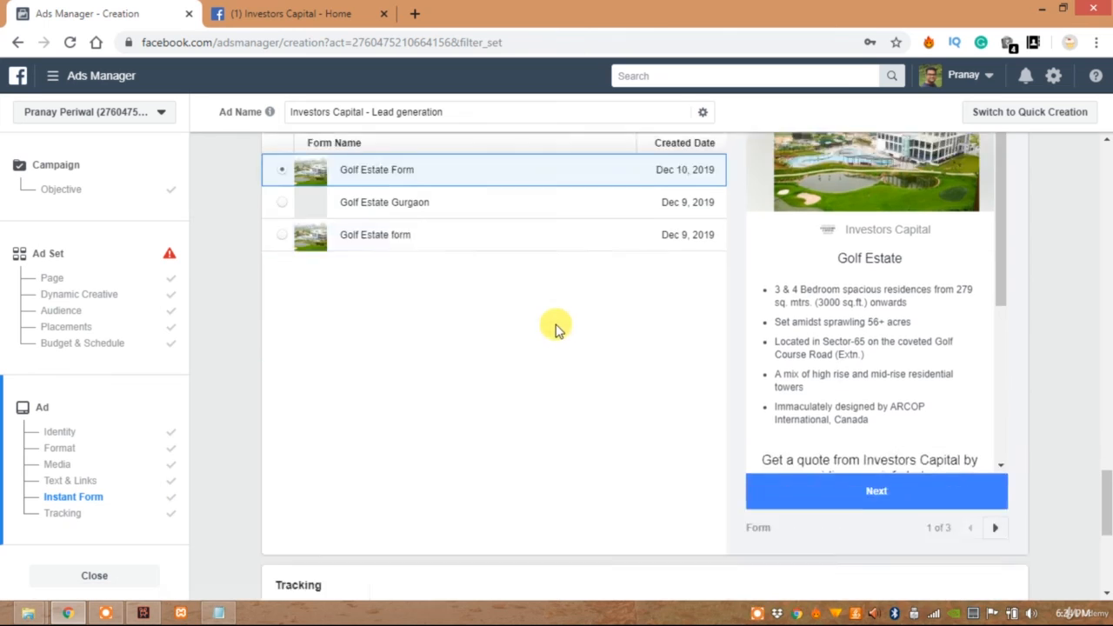
scroll(556, 328, "down", 3)
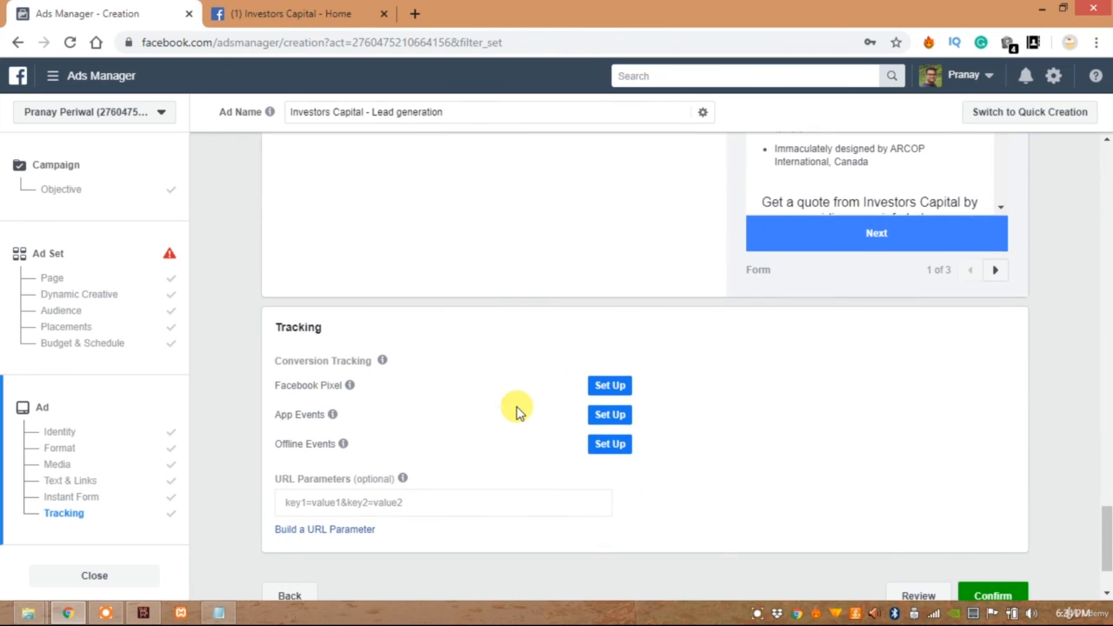
left_click_drag(342, 386, 280, 417)
left_click(274, 391)
left_click(316, 441)
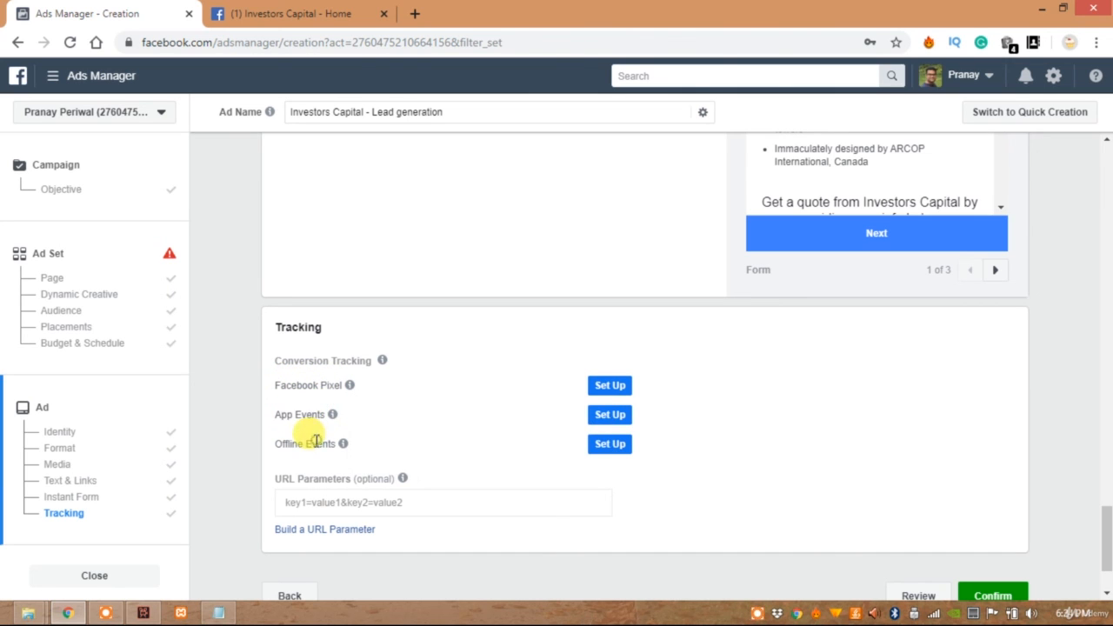
left_click(971, 593)
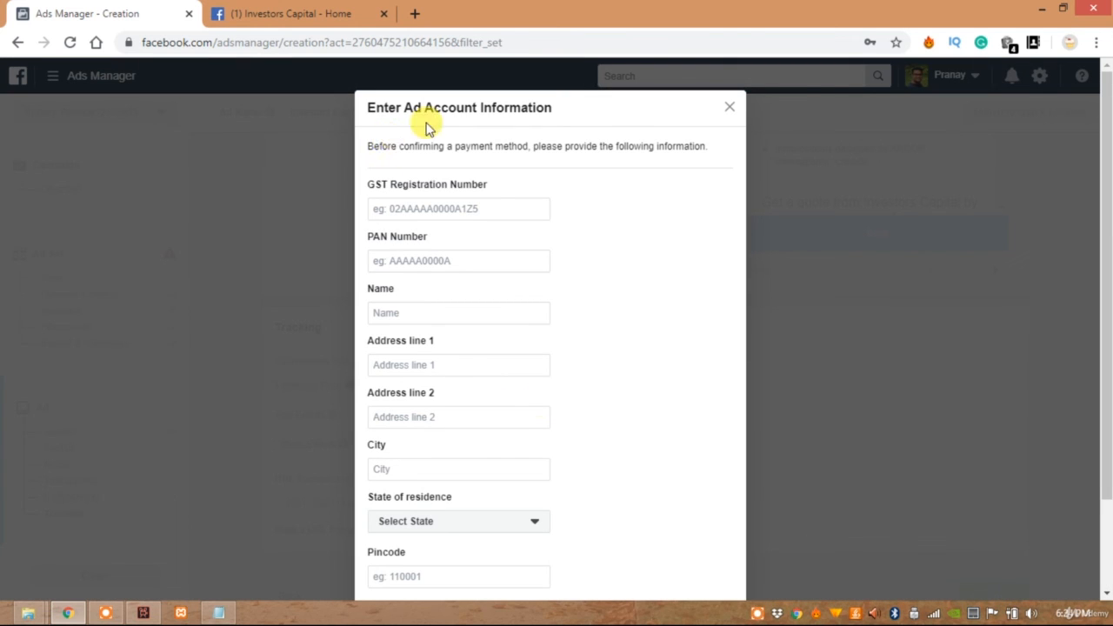
Examine the ad account information required before payment, from the GST registration and PAN numbers to the name, address, state and pincode
left_click_drag(359, 185, 546, 186)
left_click_drag(412, 236, 472, 238)
left_click_drag(365, 287, 390, 368)
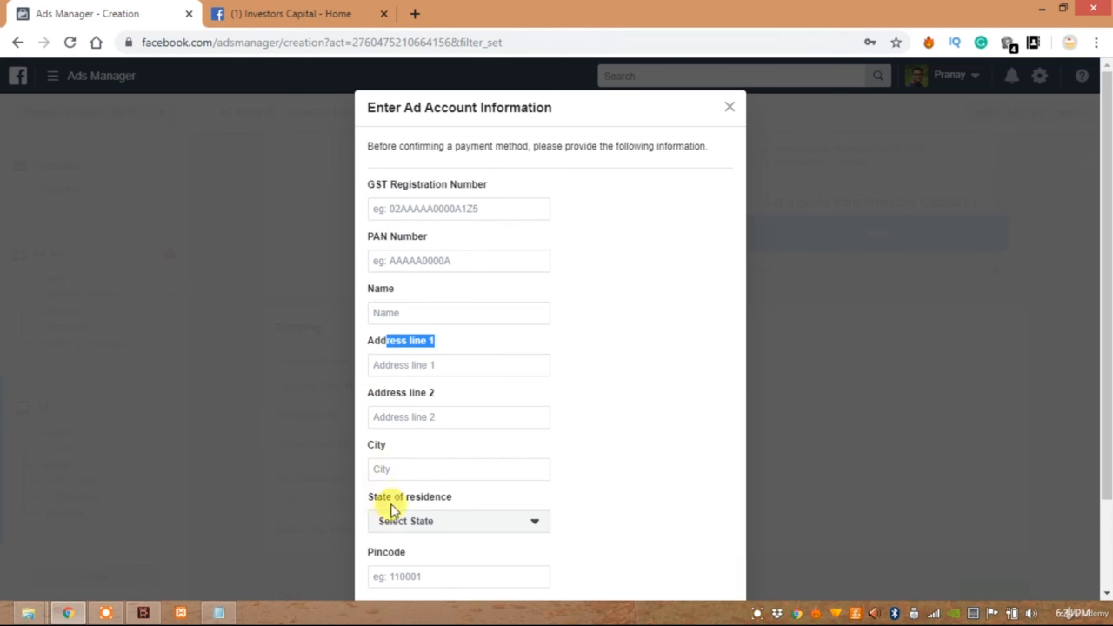
scroll(393, 500, "down", 1)
scroll(396, 470, "down", 1)
scroll(398, 459, "up", 1)
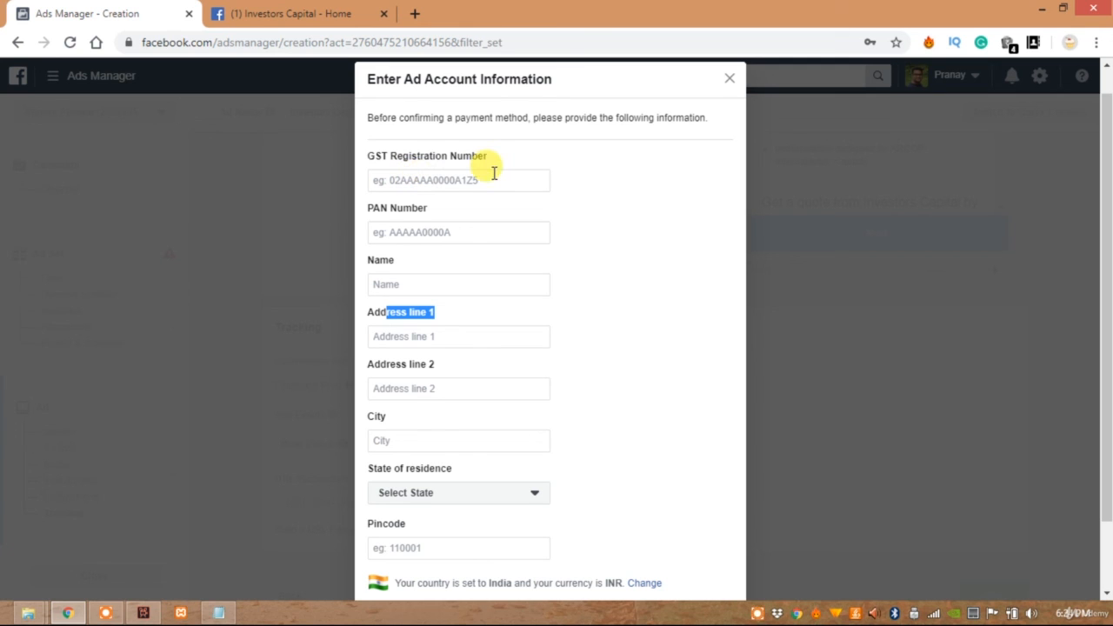
left_click(487, 173)
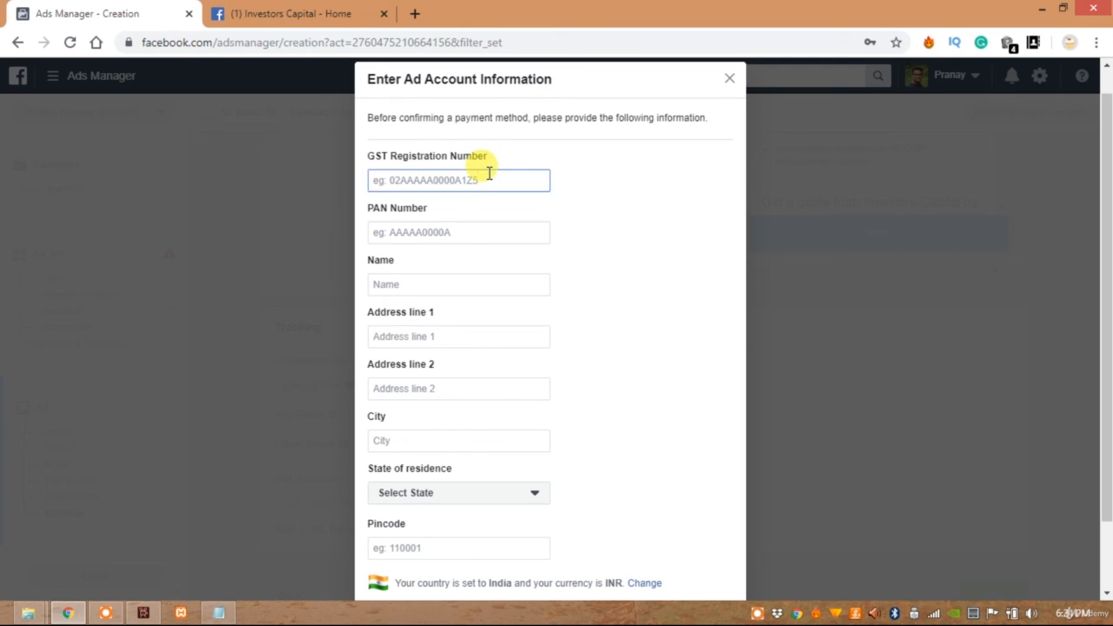
left_click(432, 236)
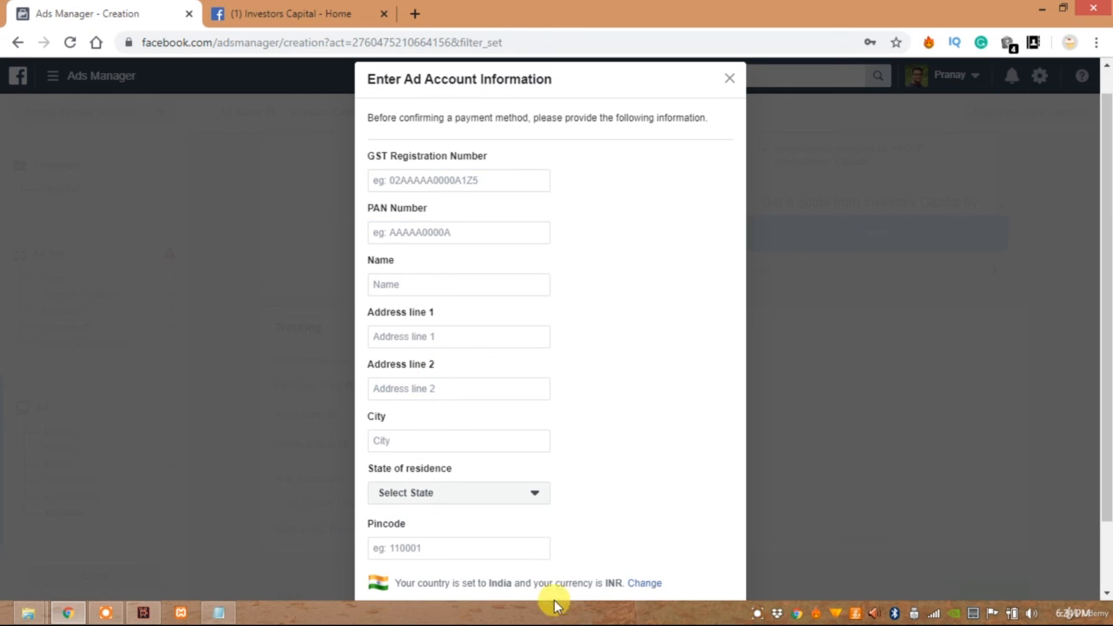
scroll(686, 527, "down", 1)
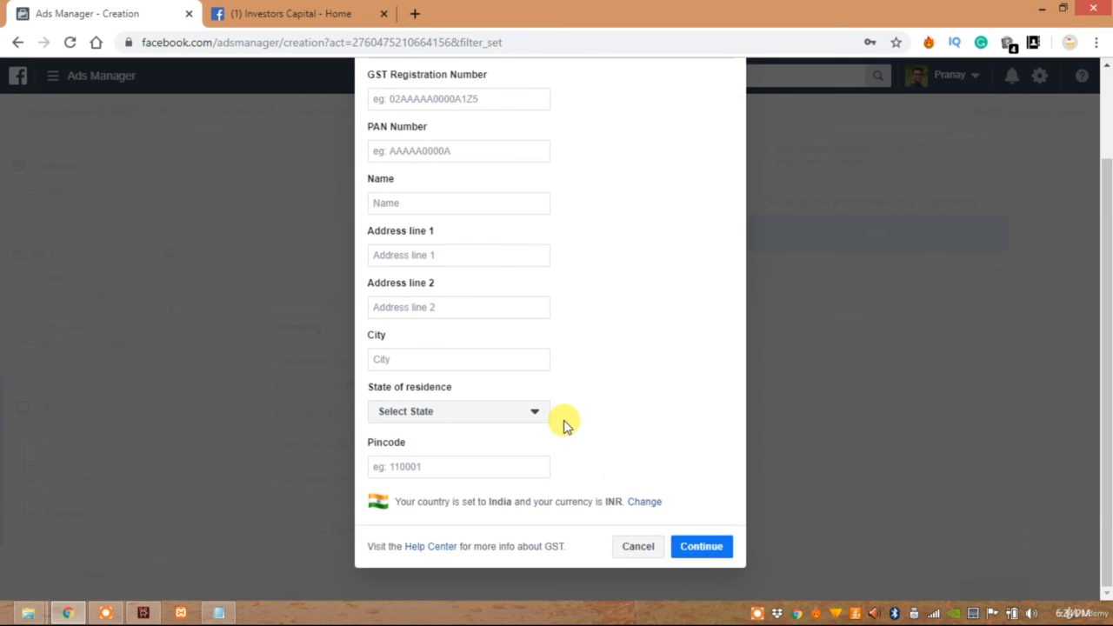
scroll(564, 427, "up", 1)
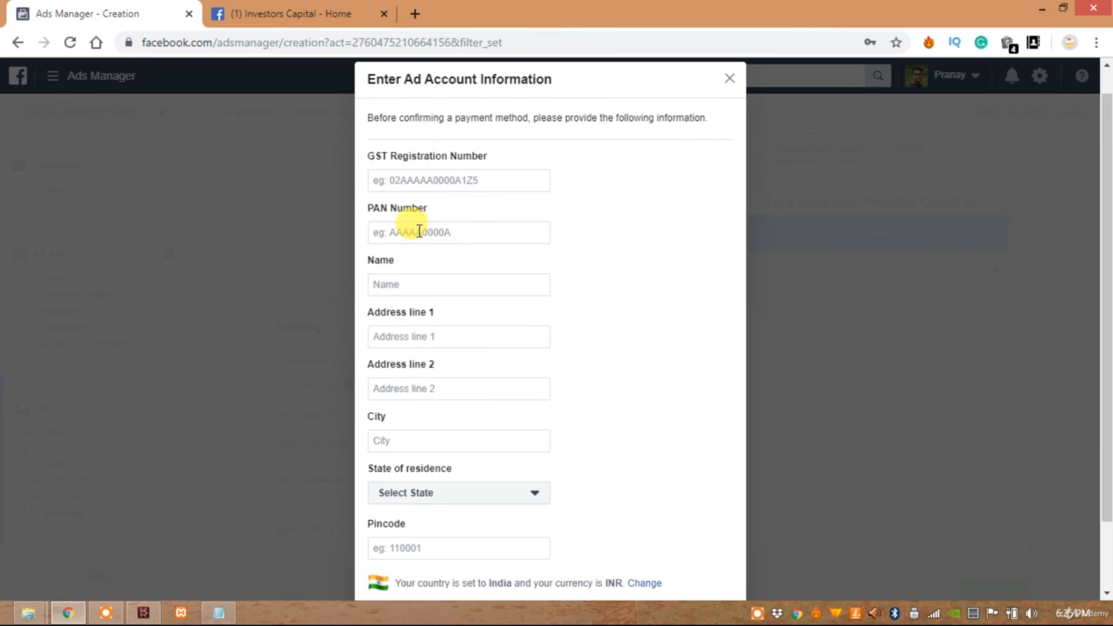
scroll(529, 438, "down", 1)
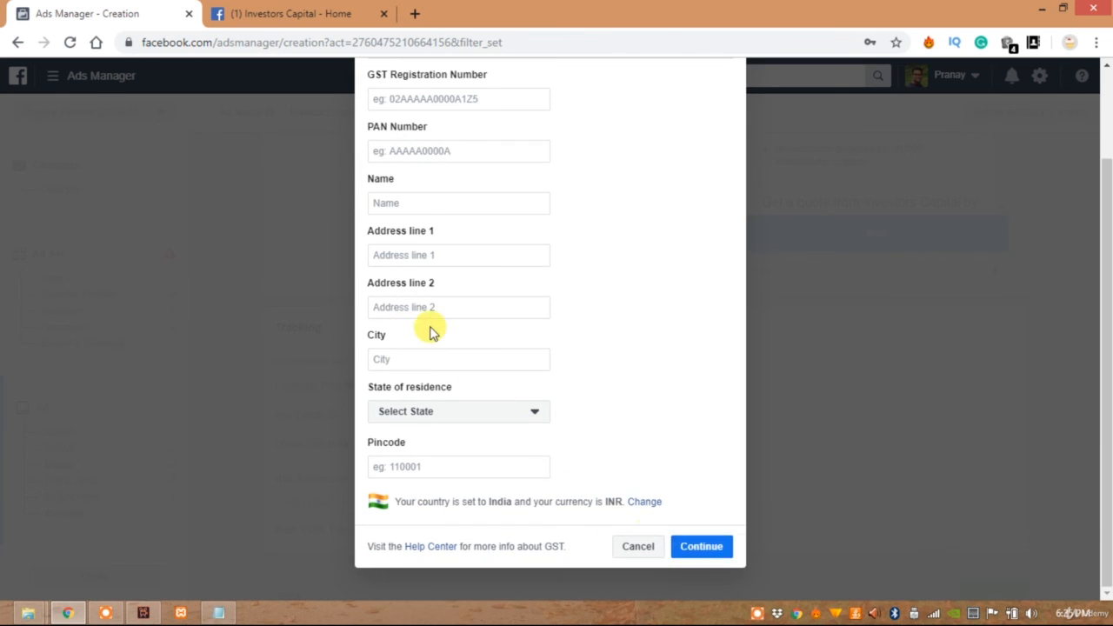
scroll(427, 326, "up", 1)
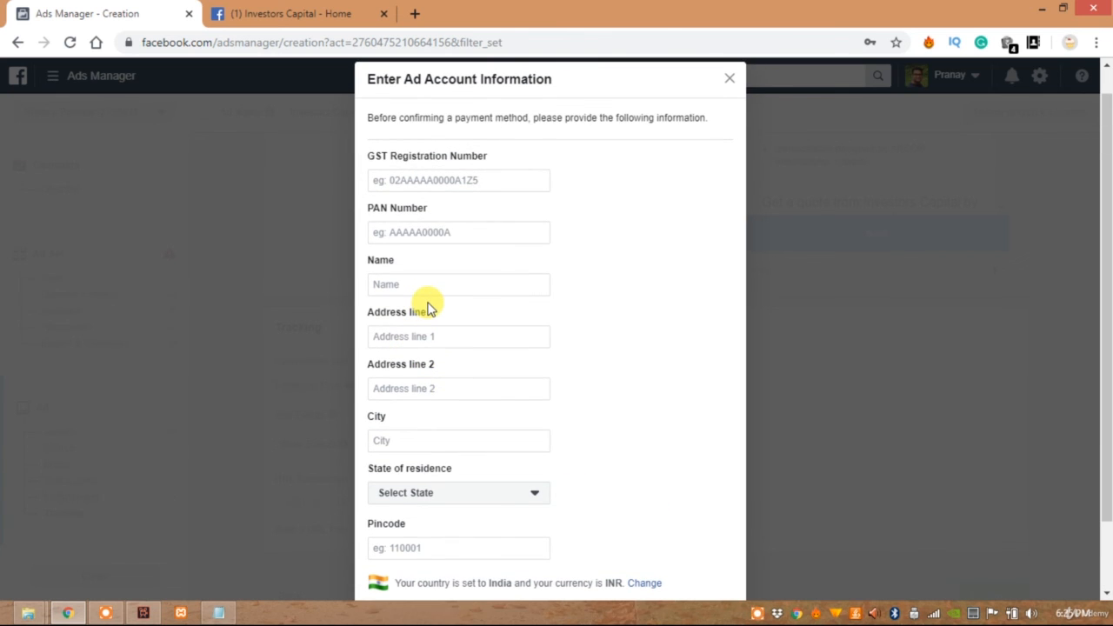